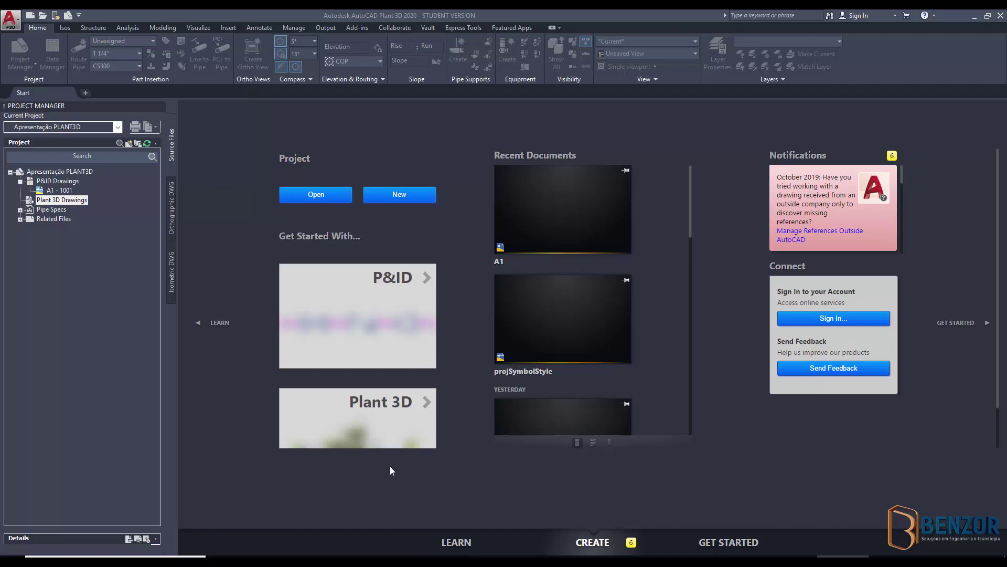
Start a new drawing under Plant 3D Drawings in the project and name the file GERAL.
left_click(58, 182)
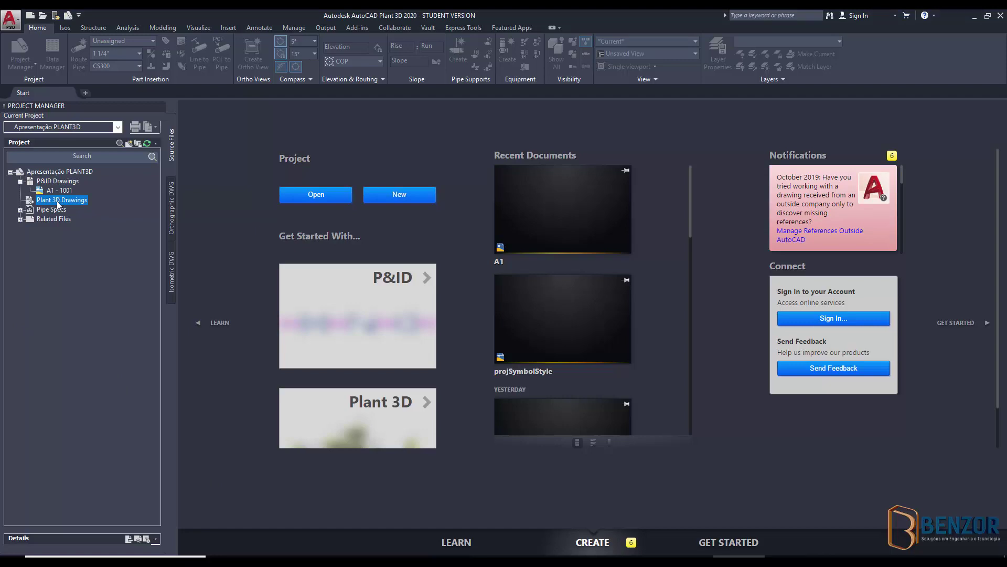
right_click(58, 205)
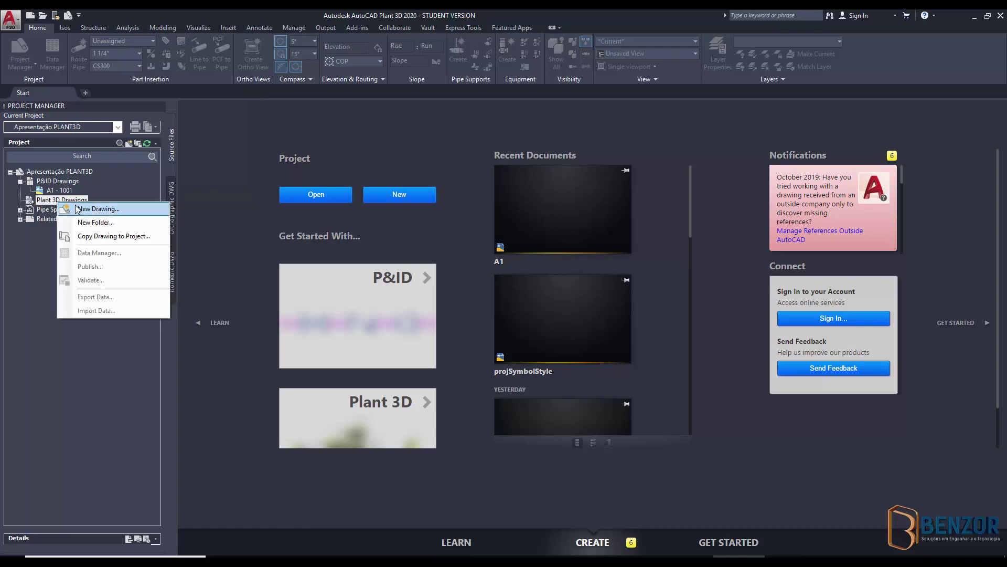
left_click(77, 207)
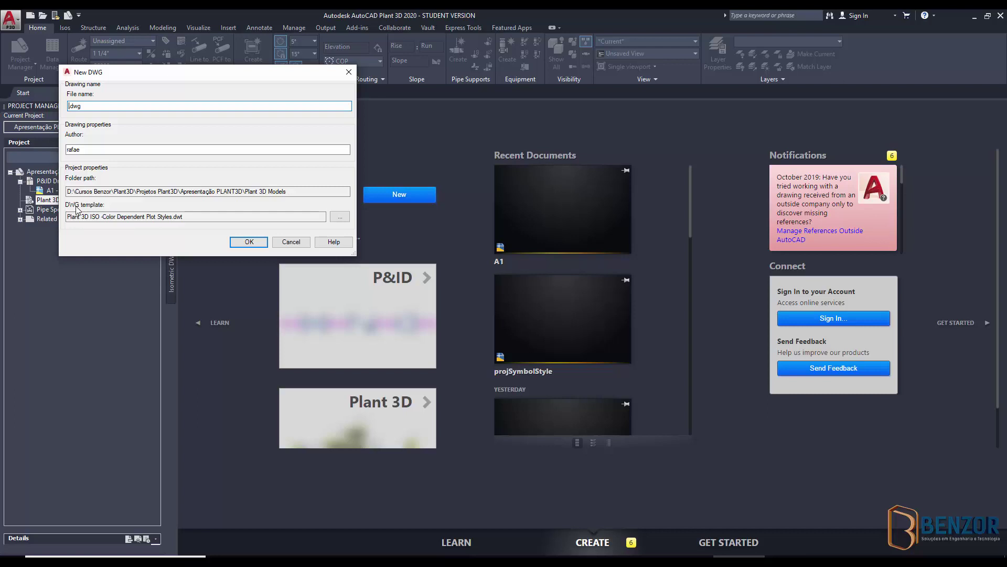
type("tubulacao")
key("BackSpace")
key("BackSpace")
key("BackSpace")
key("BackSpace")
key("BackSpace")
key("BackSpace")
key("BackSpace")
key("BackSpace")
type("ub")
key("BackSpace")
key("BackSpace")
key("BackSpace")
type("GERAL")
Set the author to BENZOR ENGENHARIA and create the drawing with the Plant 3D ISO color-dependent template.
key("Tab")
type("BEN")
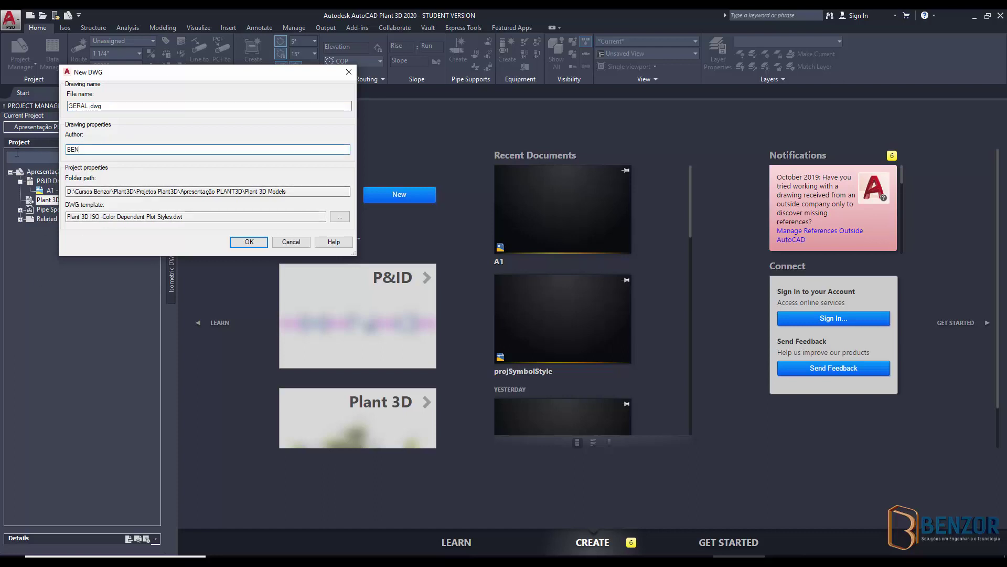
type("ZOR ENGENHARIA")
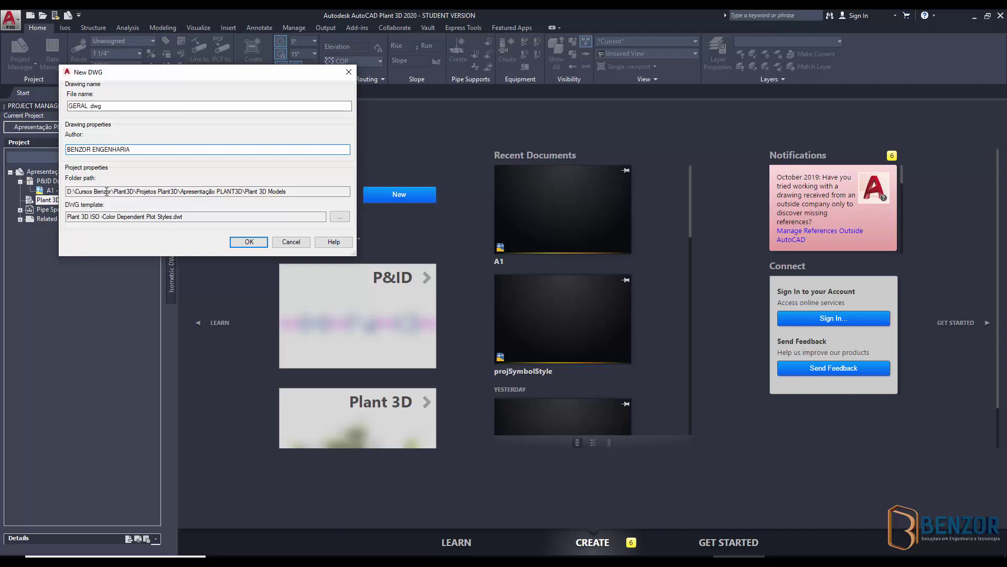
left_click(261, 243)
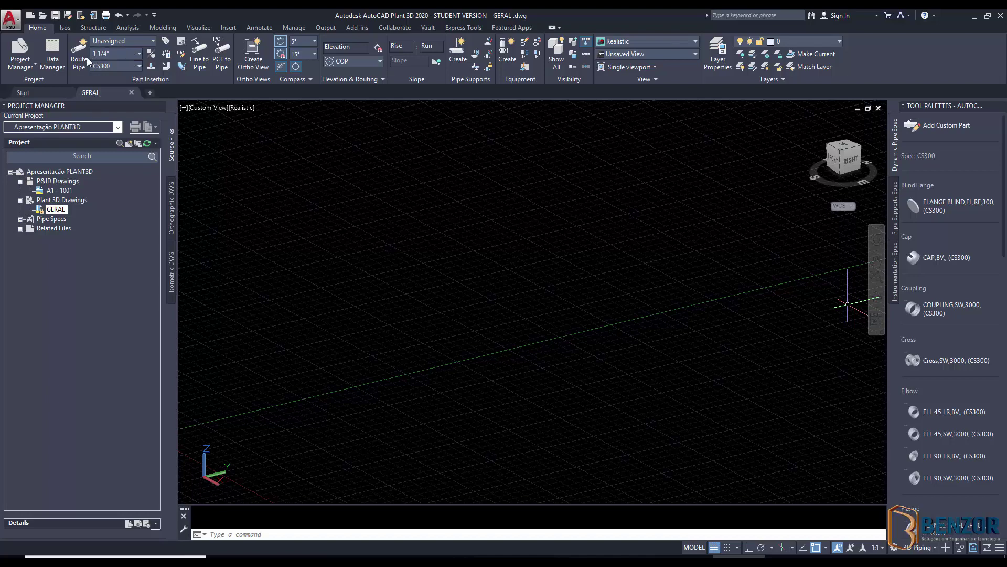
Look through the available pipe sizes and the available pipe specs without changing either selection.
left_click(134, 55)
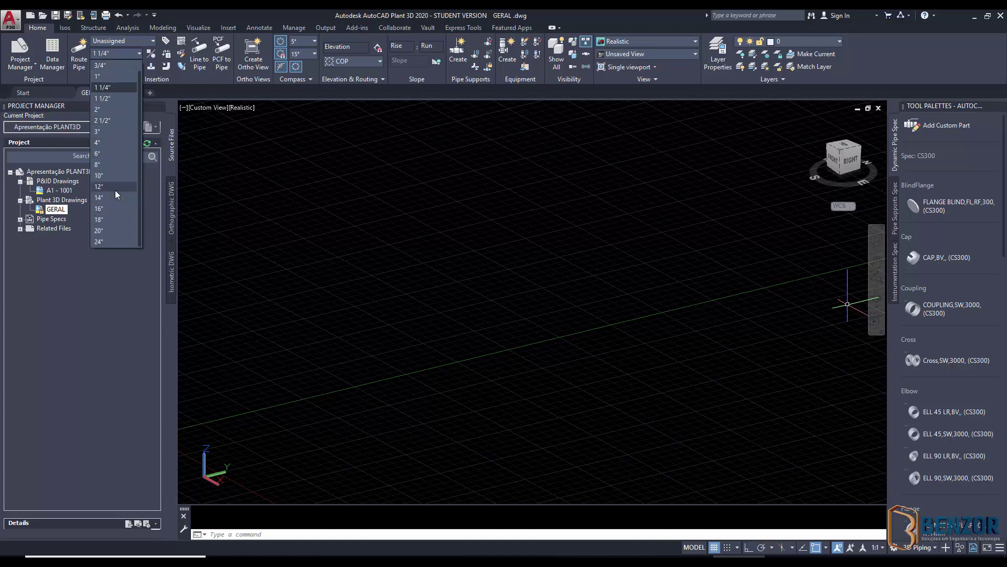
left_click(240, 171)
left_click(138, 67)
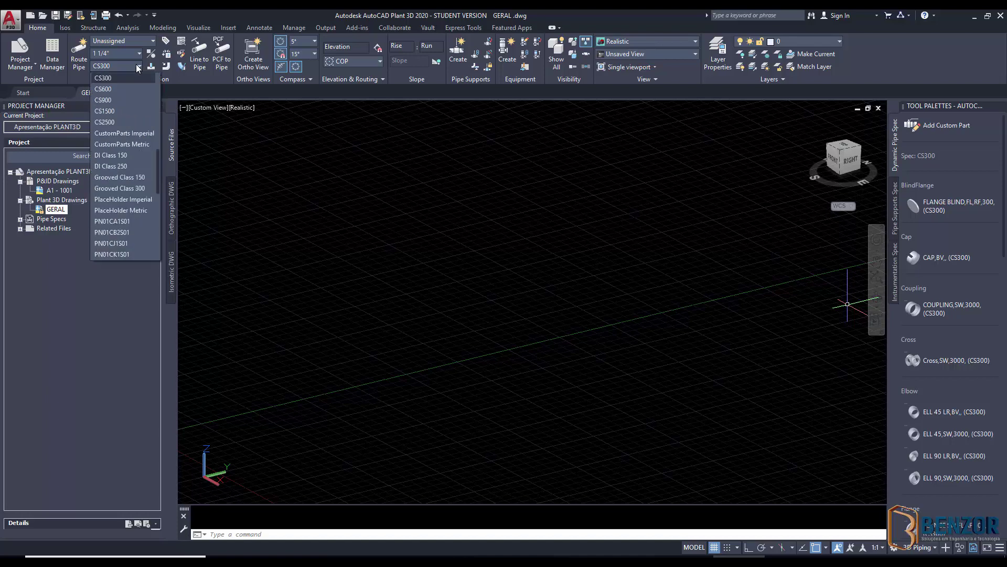
scroll(129, 94, "up", 8)
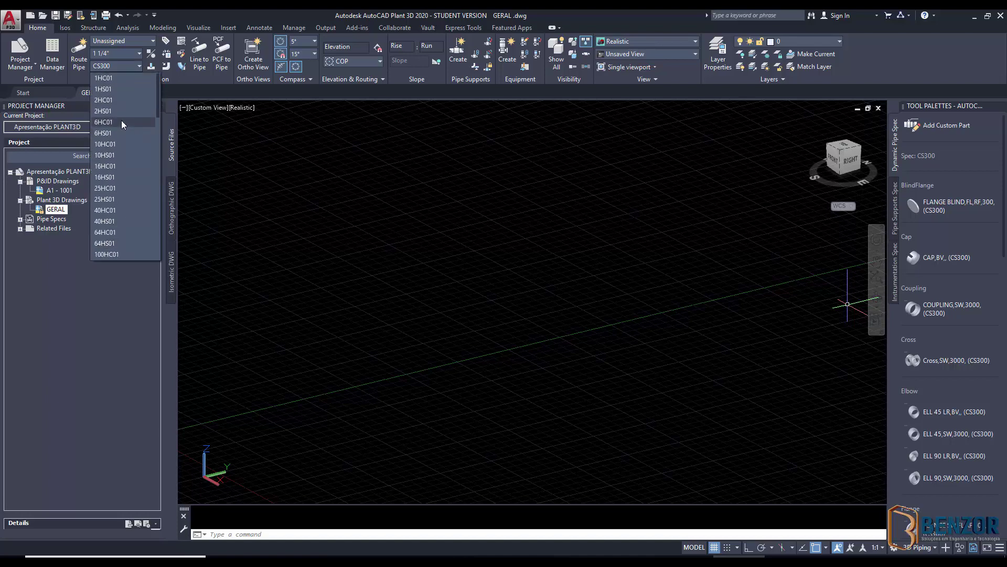
scroll(120, 124, "down", 10)
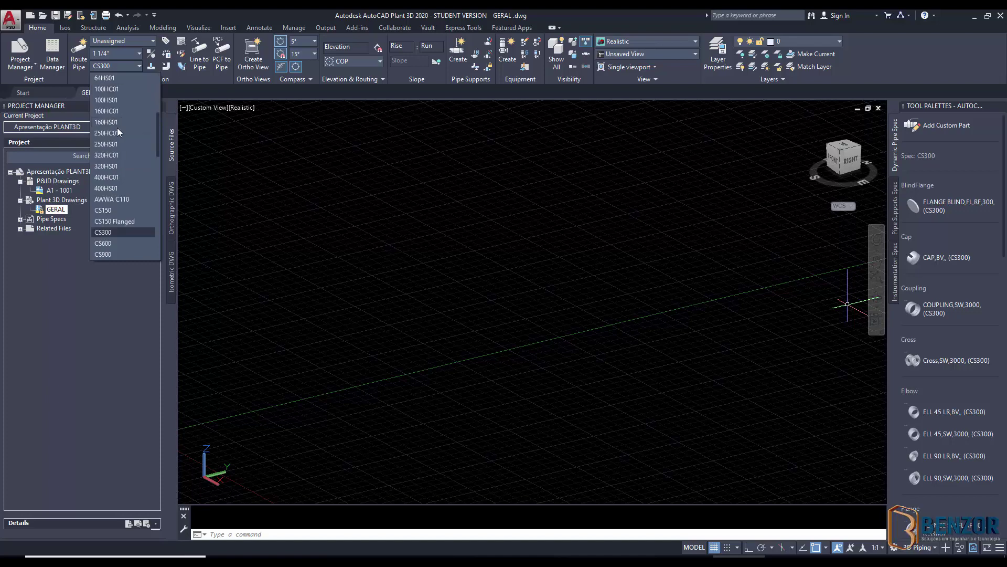
scroll(116, 130, "down", 2)
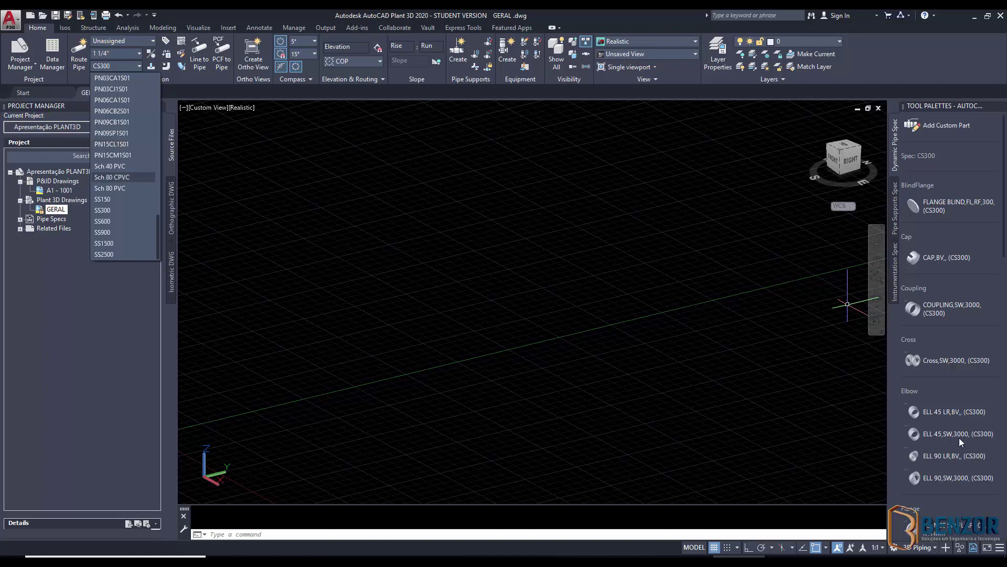
Examine the components offered by the CS300 pipe spec, from flanges and elbows to reducers, tees and valves.
scroll(960, 438, "down", 3)
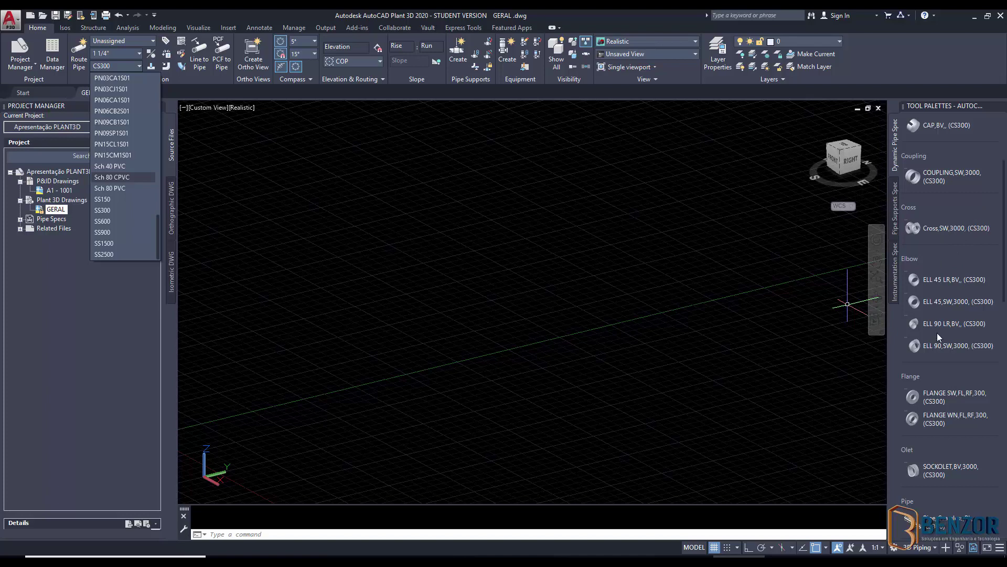
scroll(938, 336, "down", 2)
scroll(939, 359, "down", 4)
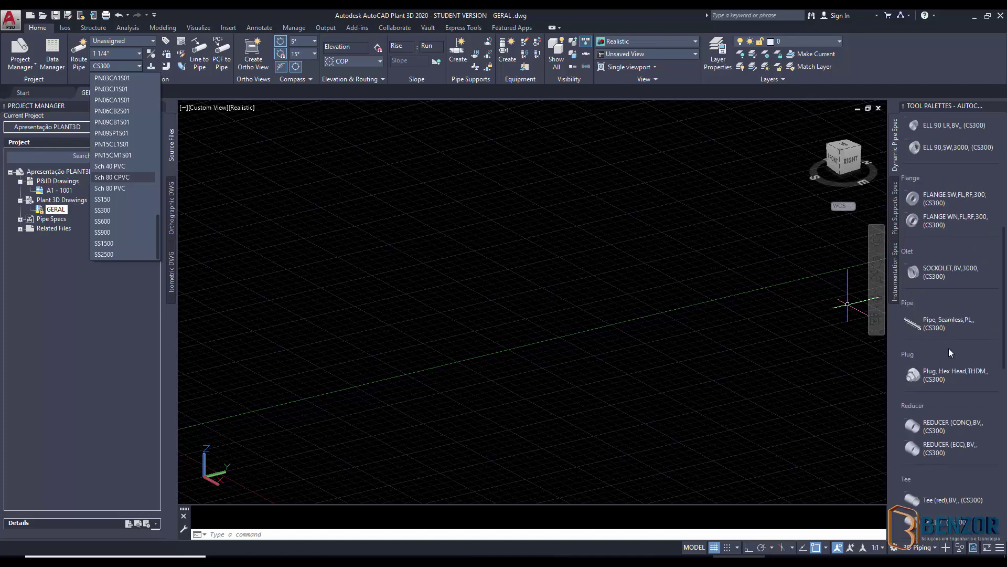
scroll(966, 389, "down", 4)
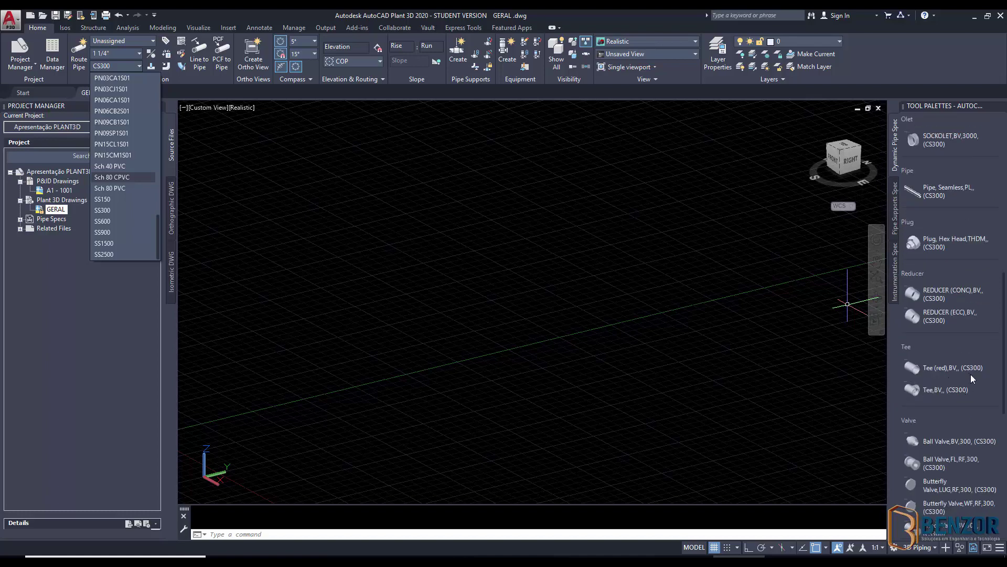
scroll(960, 409, "down", 4)
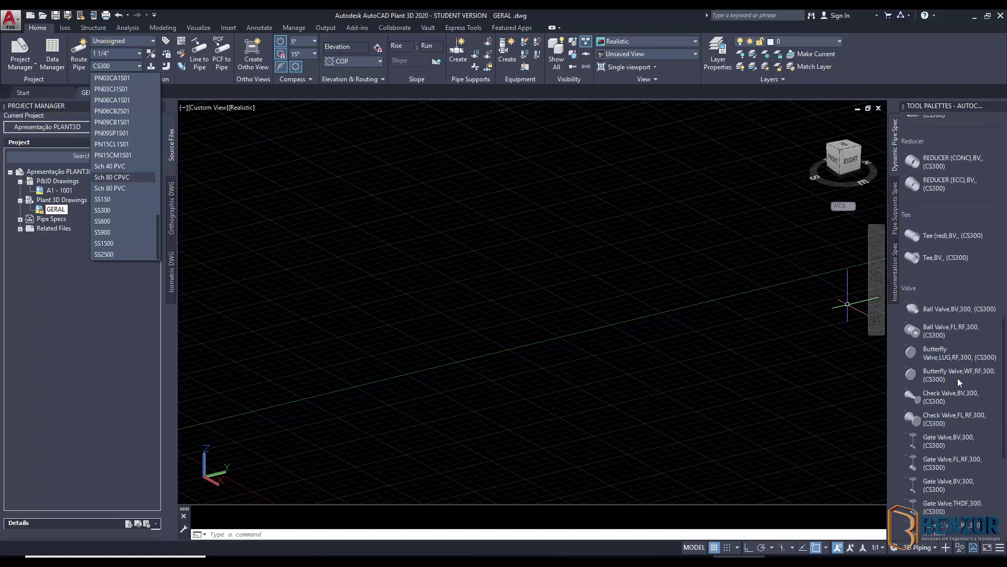
scroll(958, 377, "down", 2)
scroll(956, 380, "up", 10)
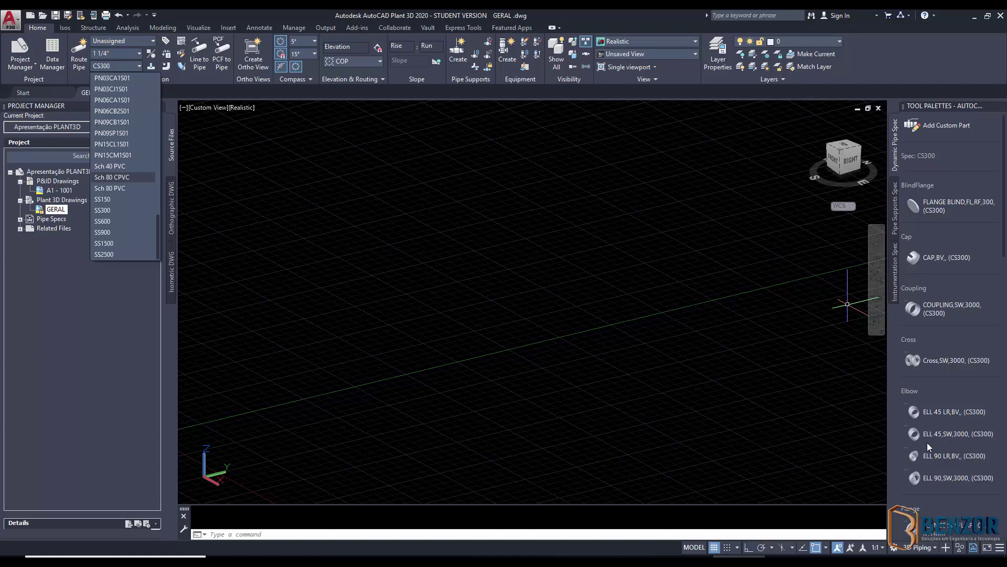
scroll(923, 209, "down", 10)
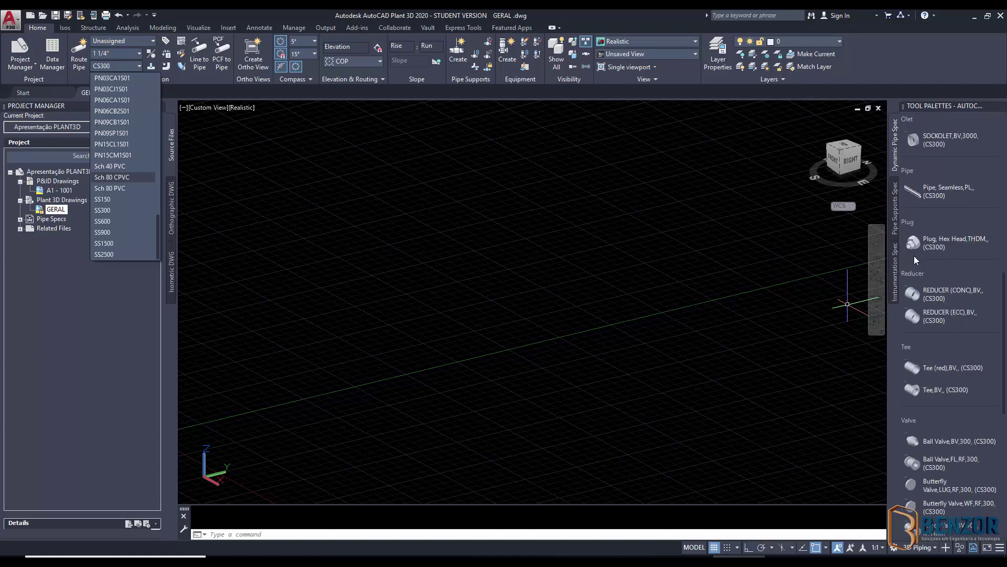
scroll(914, 304, "down", 5)
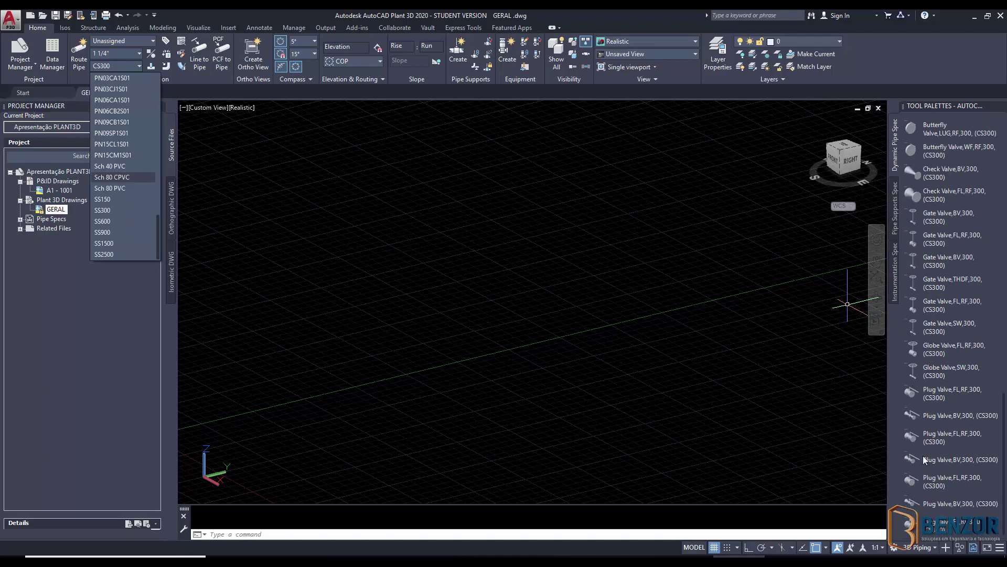
scroll(929, 472, "up", 10)
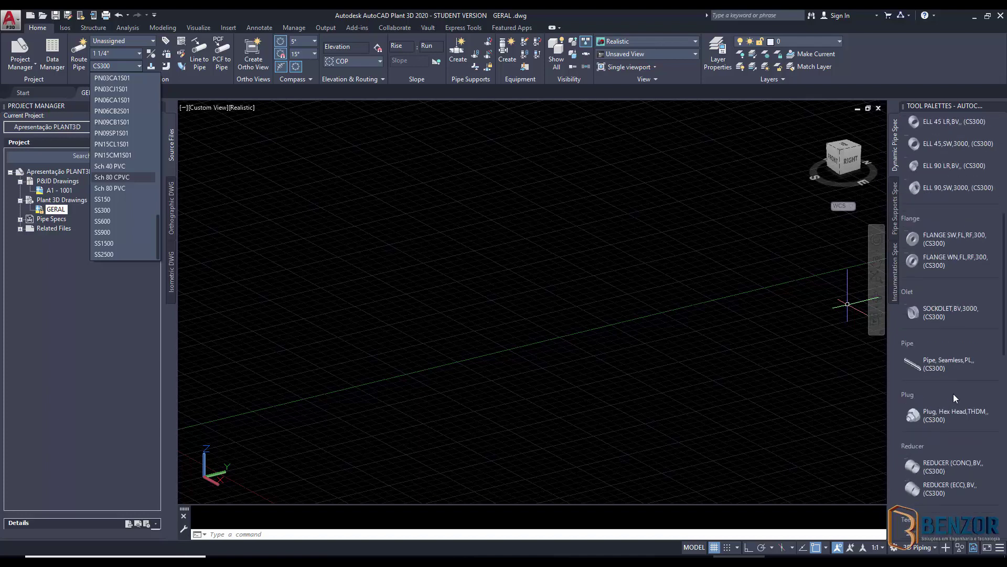
scroll(954, 393, "up", 5)
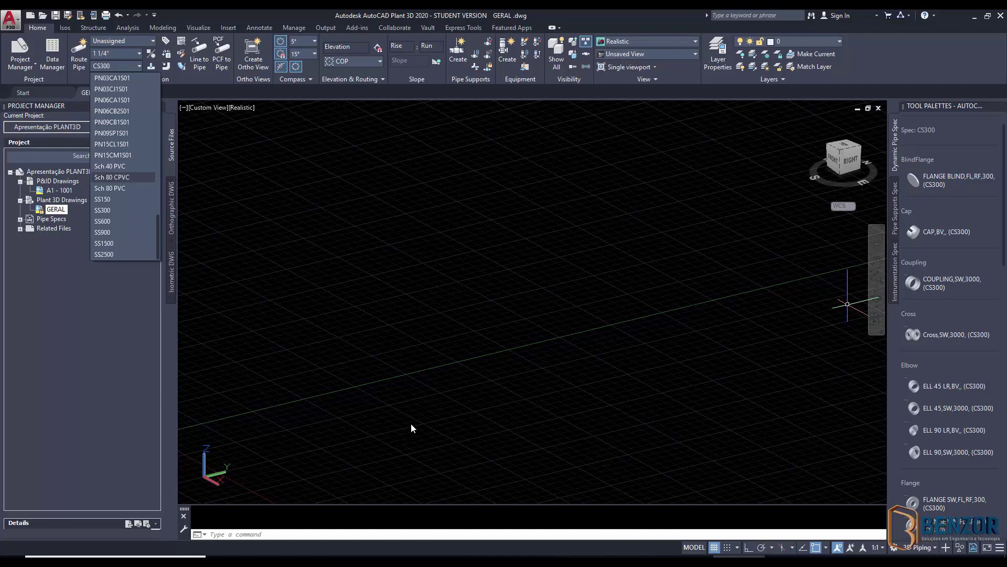
Change the model's visual style to 2D Wireframe.
scroll(399, 392, "up", 2)
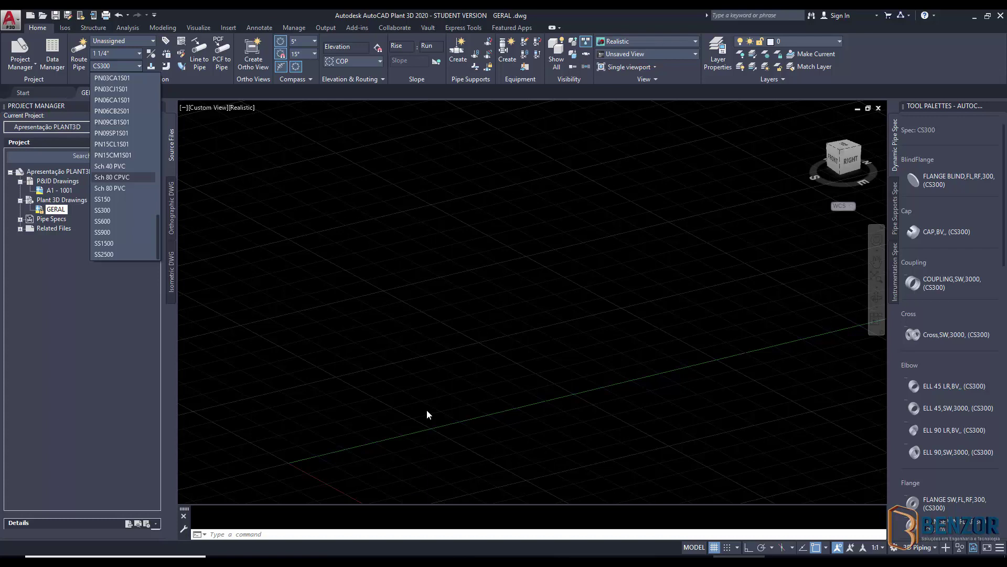
scroll(422, 411, "down", 2)
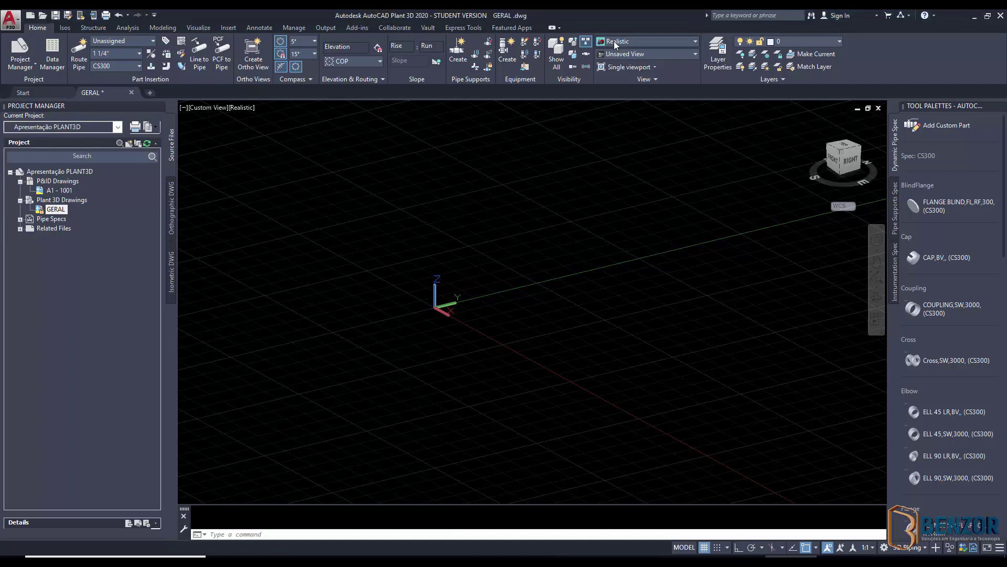
left_click(656, 42)
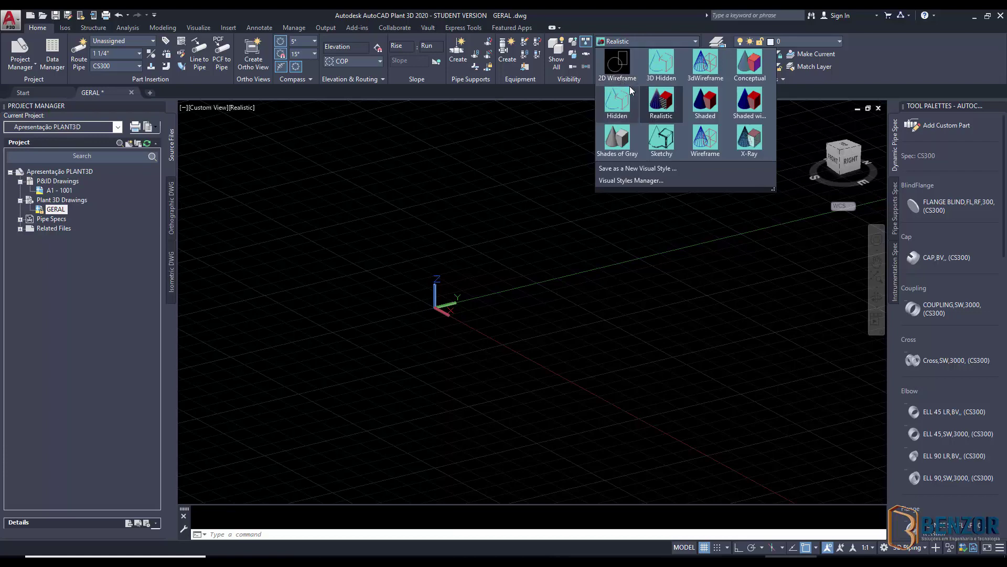
scroll(520, 333, "up", 3)
scroll(519, 332, "down", 3)
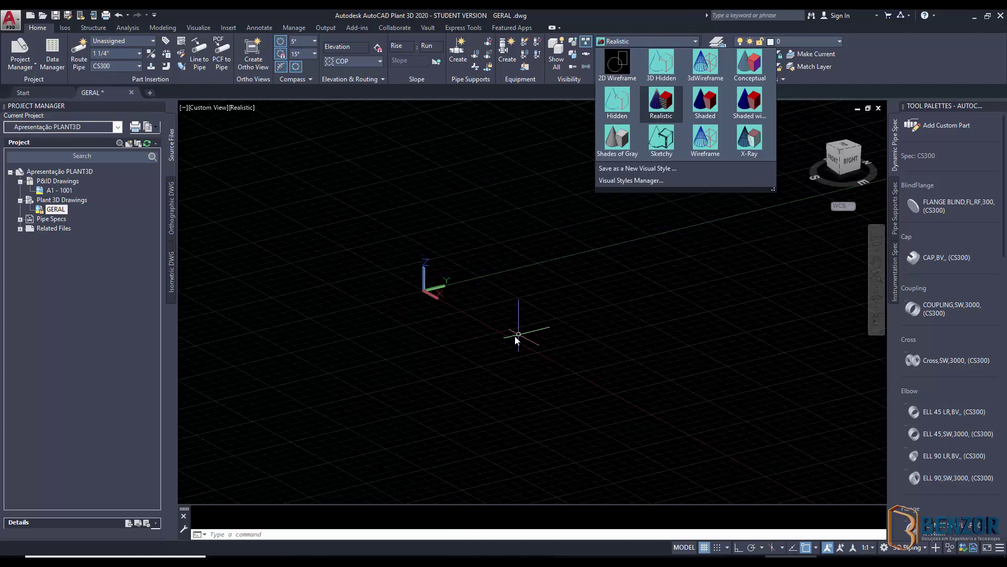
scroll(517, 337, "up", 3)
scroll(509, 340, "down", 3)
scroll(518, 365, "up", 3)
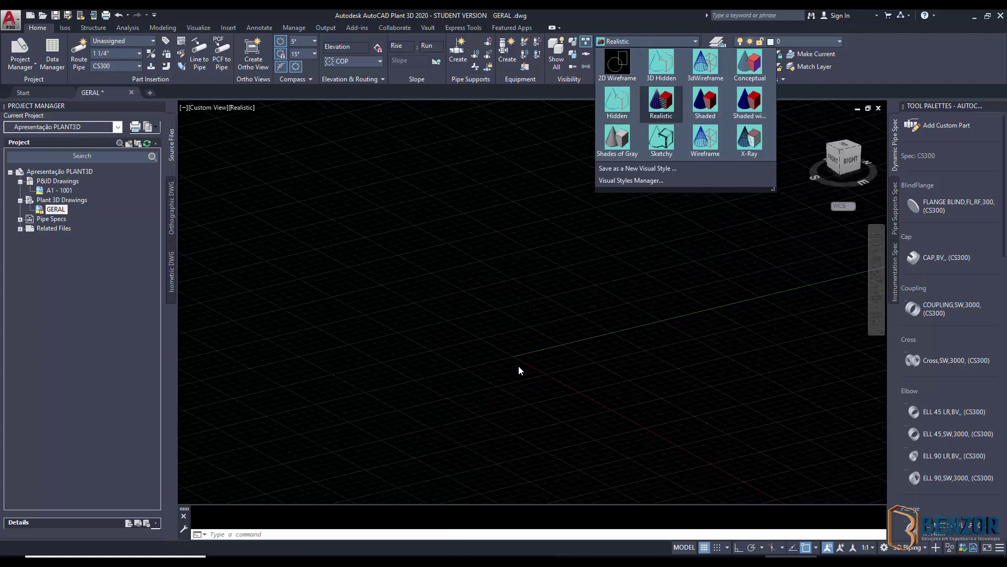
scroll(527, 368, "down", 3)
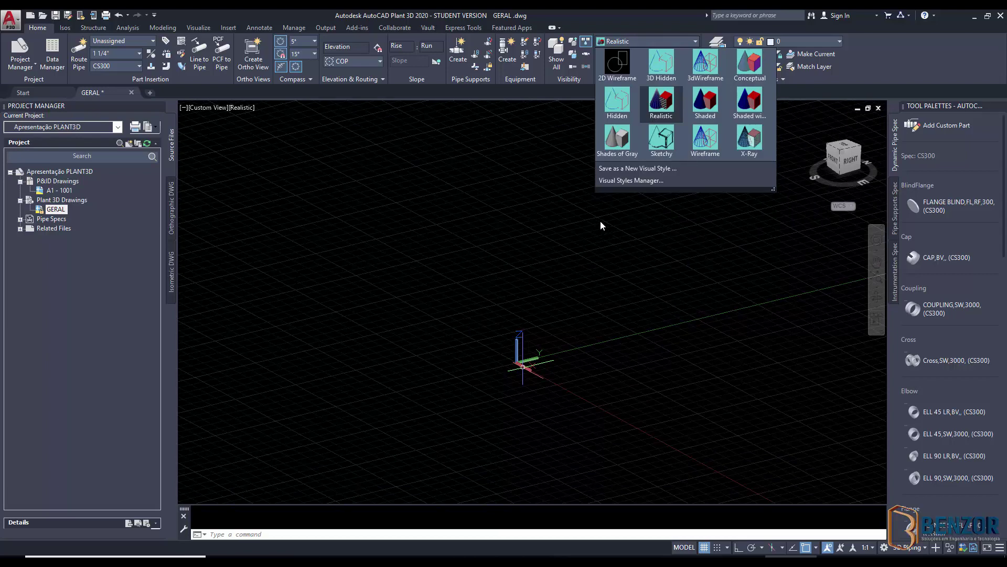
middle_click_drag(601, 220, 540, 391)
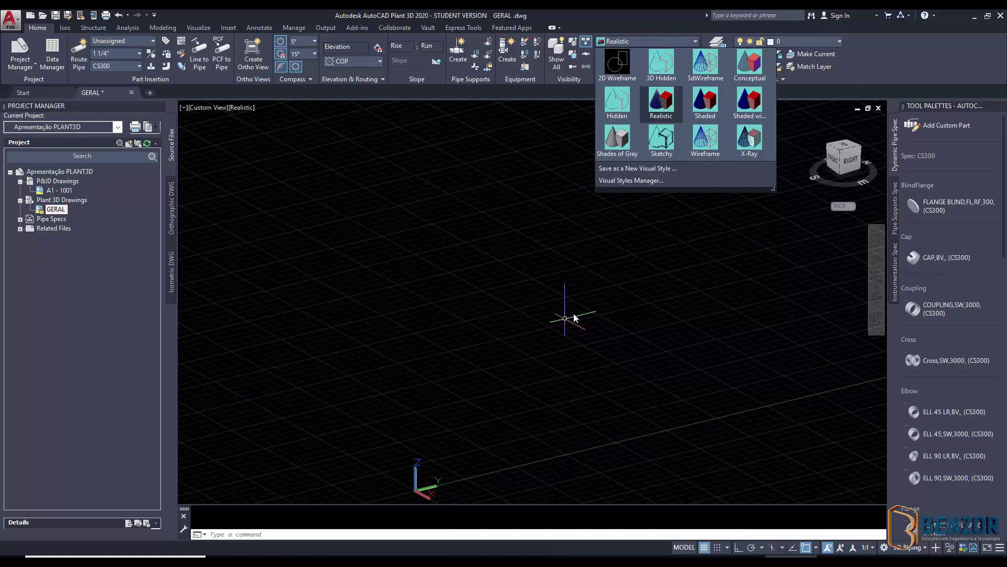
left_click(622, 61)
middle_click_drag(528, 341, 458, 218)
scroll(459, 223, "up", 3)
scroll(461, 294, "down", 3)
middle_click_drag(461, 304, 485, 202)
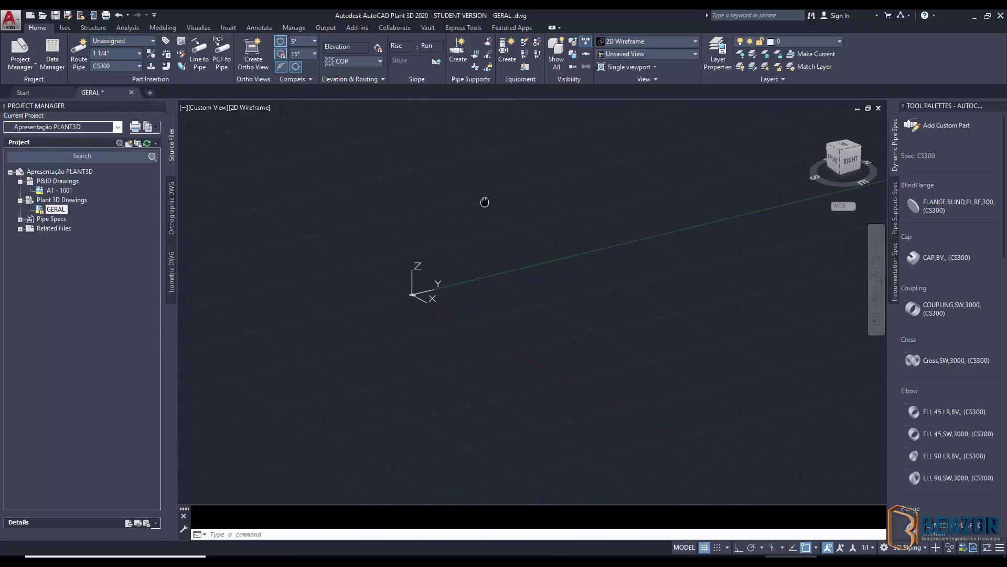
scroll(517, 258, "up", 3)
scroll(450, 299, "down", 1)
middle_click_drag(449, 299, 243, 375)
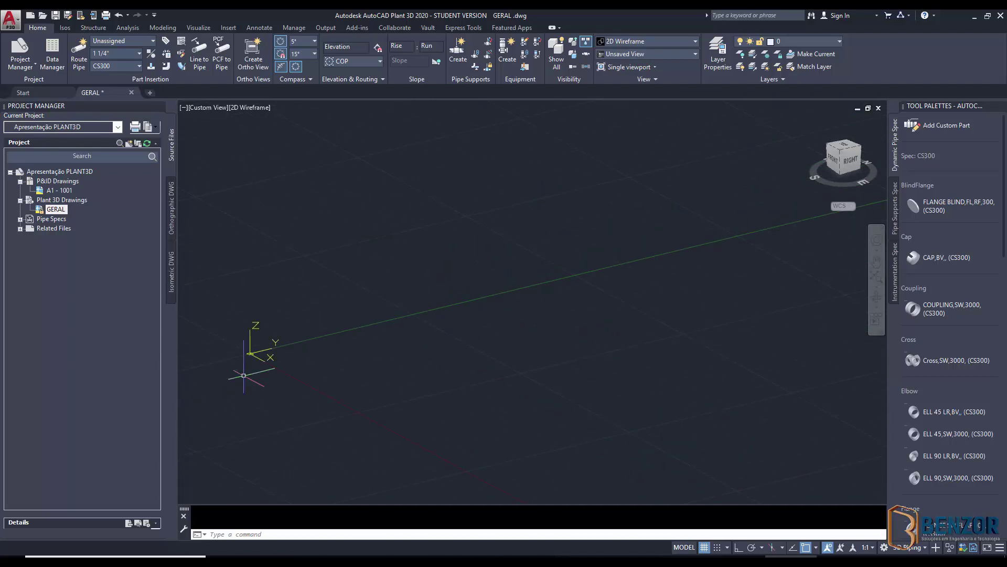
scroll(619, 336, "down", 3)
scroll(724, 302, "up", 5)
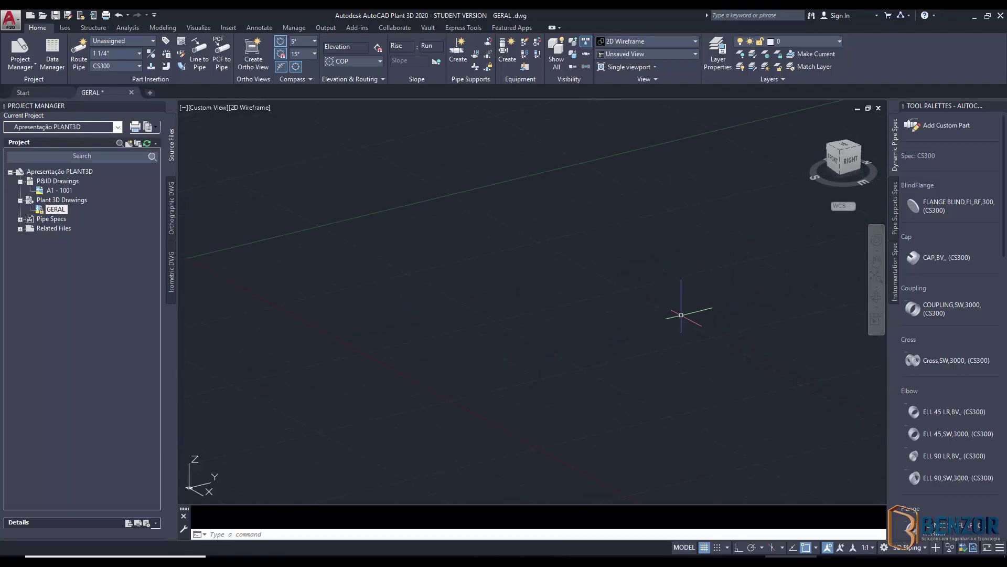
scroll(681, 315, "down", 3)
scroll(524, 322, "down", 1)
middle_click_drag(524, 321, 611, 407)
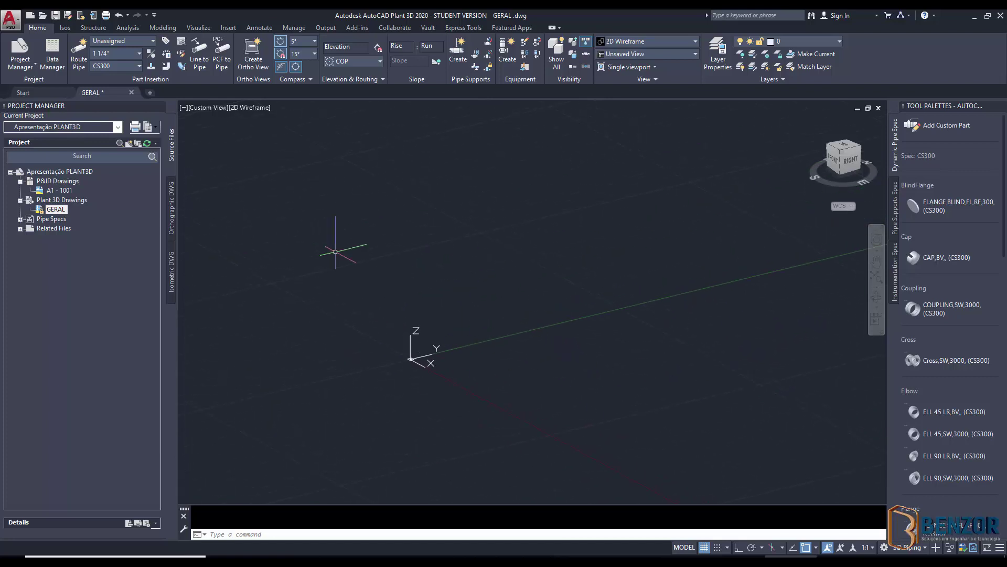
Start creating a vertical vessel and review the dimensions of its torispheric heads and cylinder.
left_click(507, 64)
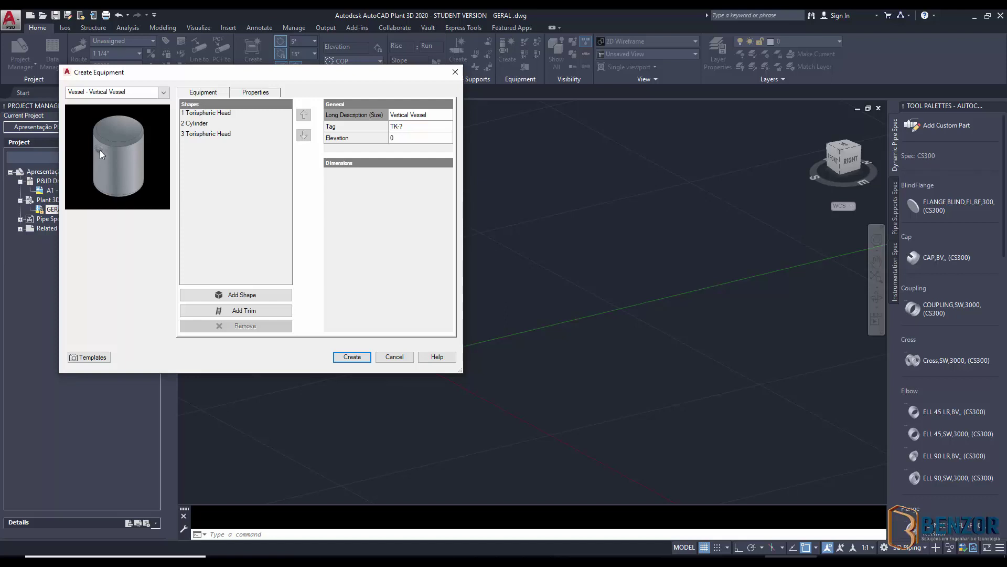
left_click(208, 117)
left_click(192, 128)
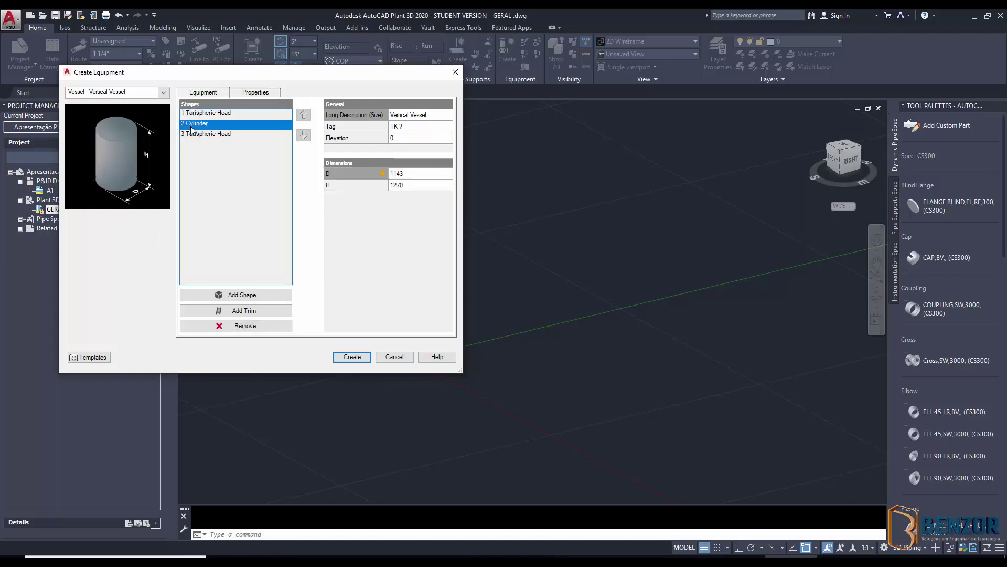
left_click(192, 134)
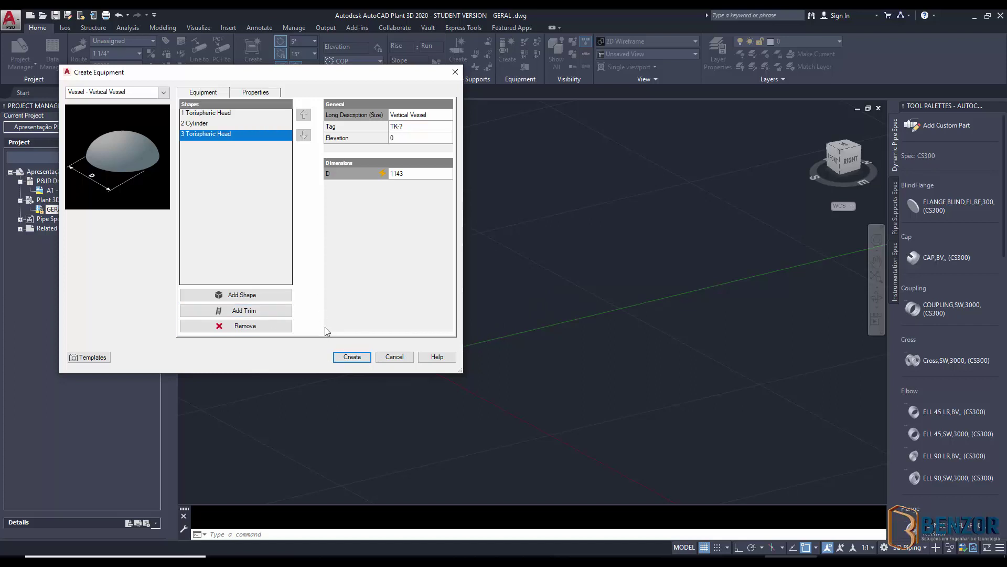
Create the vertical vessel with its default dimensions, placing it near the origin and fixing its rotation.
left_click(351, 357)
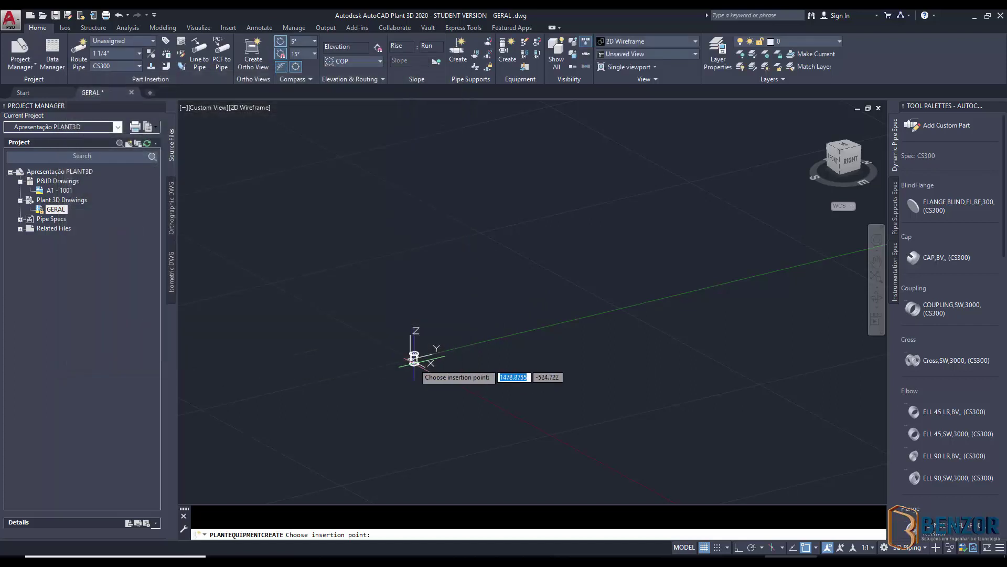
middle_click_drag(415, 380, 461, 299)
scroll(430, 292, "up", 6)
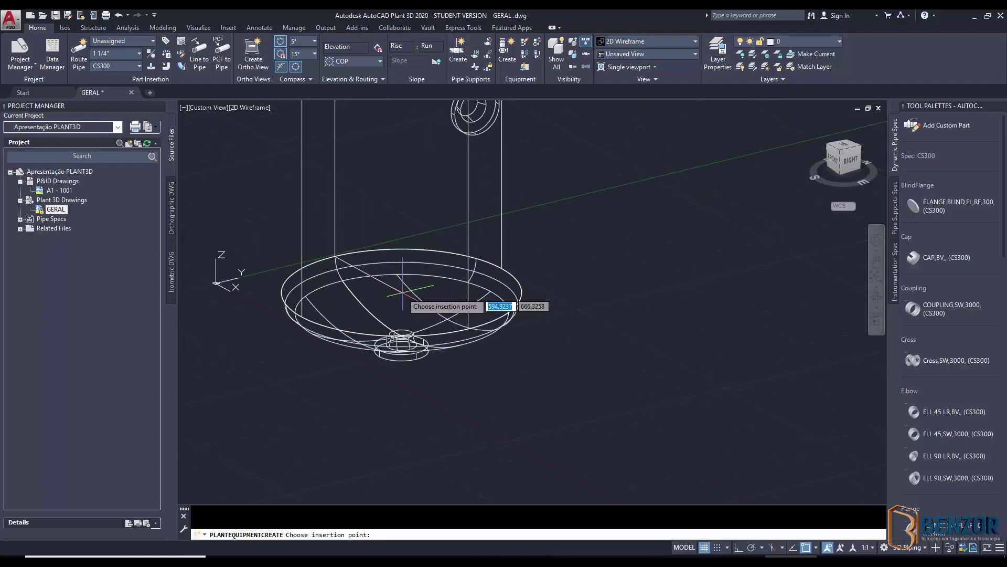
left_click(438, 261)
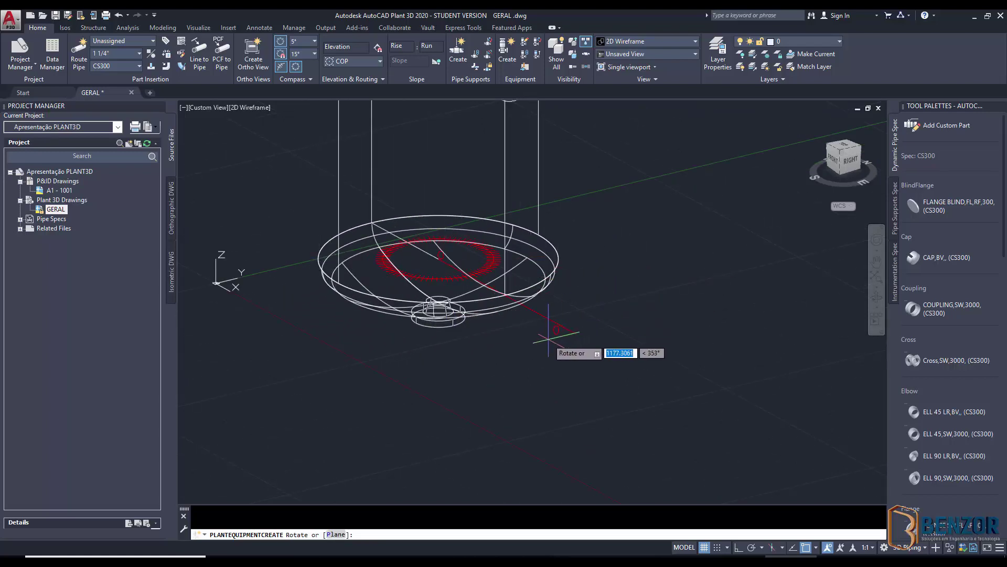
scroll(551, 340, "down", 3)
left_click(373, 370)
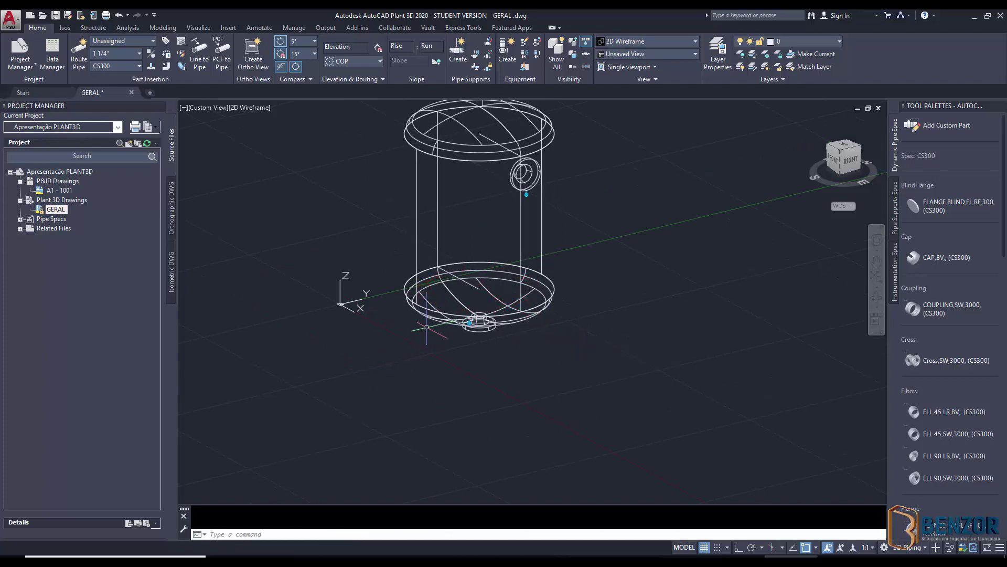
Change the model's visual style to Realistic.
left_click(614, 42)
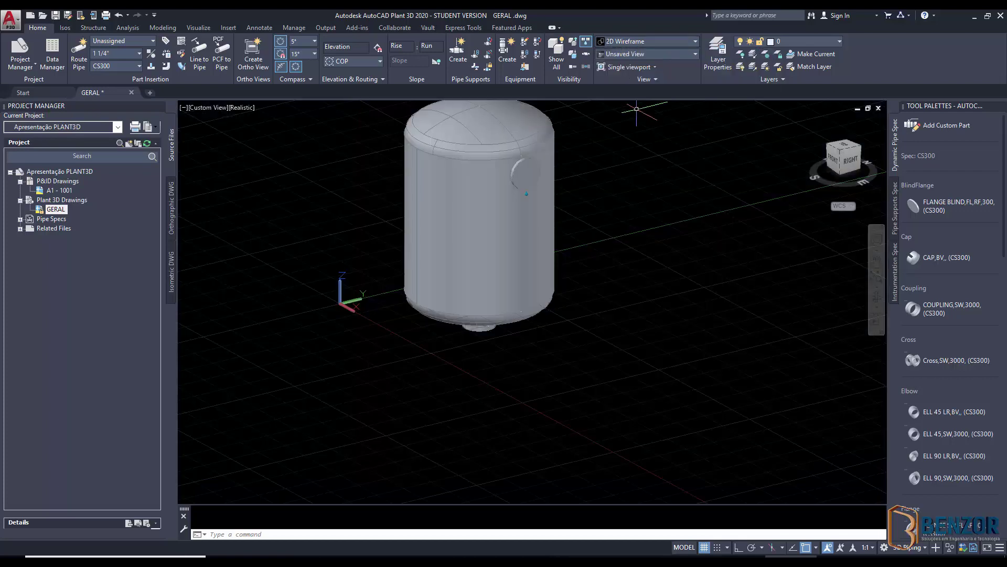
left_click(660, 103)
scroll(341, 232, "down", 3)
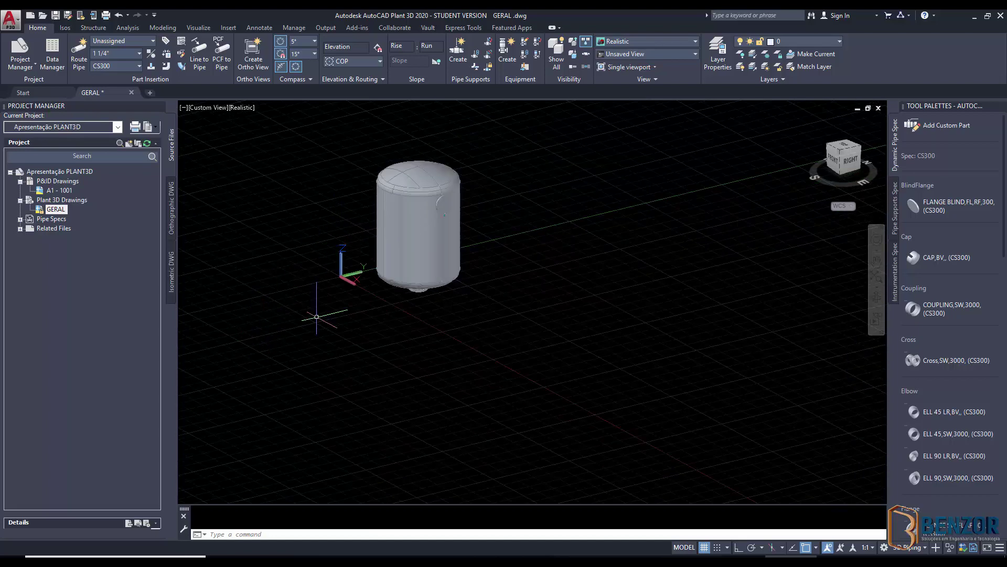
Examine the shaded vertical vessel and its nozzles up close and from farther away.
scroll(296, 244, "down", 3)
scroll(296, 244, "up", 2)
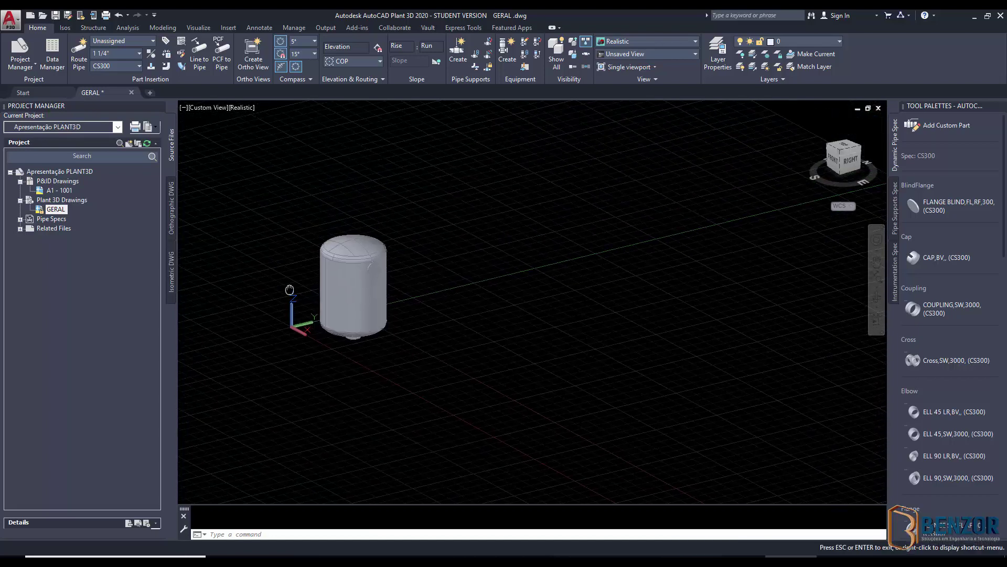
middle_click_drag(315, 257, 315, 309)
scroll(314, 309, "up", 3)
scroll(294, 312, "down", 3)
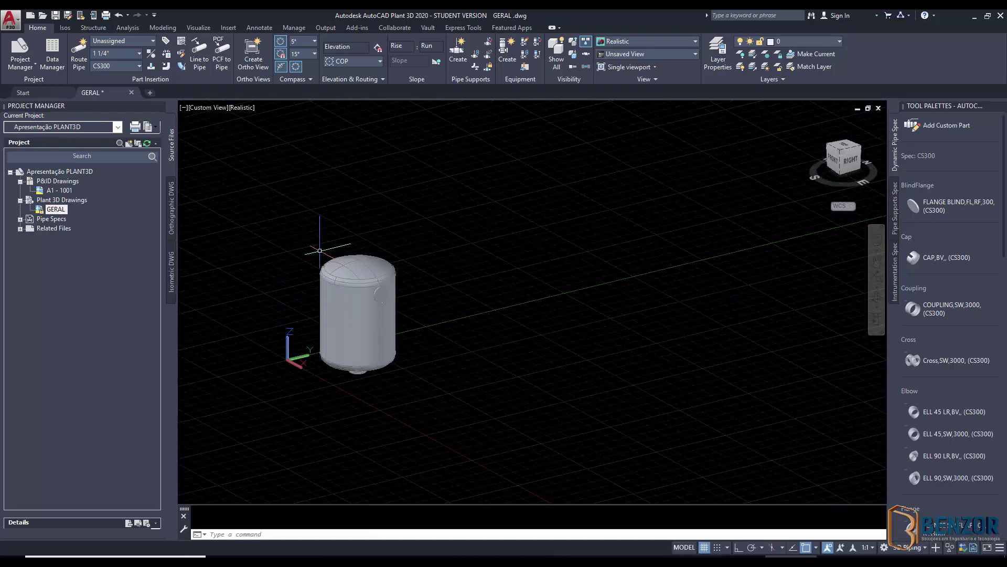
scroll(407, 240, "down", 1)
scroll(332, 283, "down", 4)
scroll(333, 283, "up", 4)
scroll(331, 281, "down", 4)
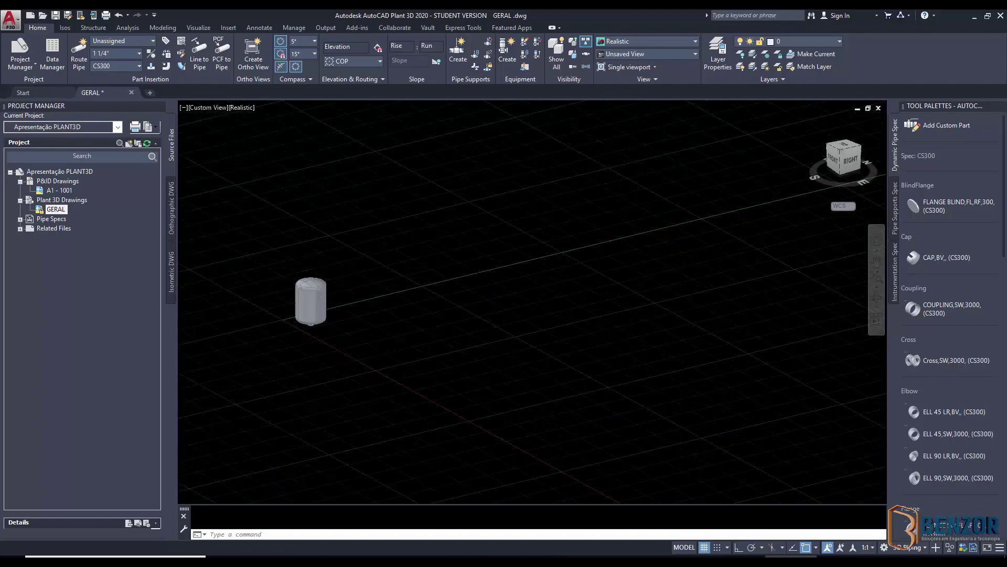
scroll(331, 289, "up", 2)
middle_click_drag(373, 279, 459, 317)
scroll(412, 372, "up", 6)
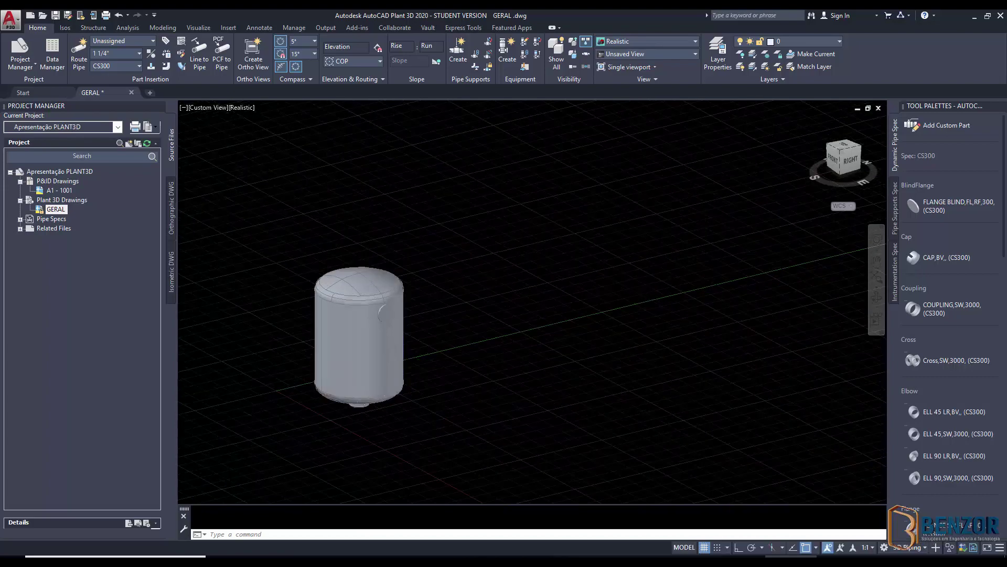
middle_click_drag(412, 372, 560, 291)
scroll(560, 291, "up", 8)
scroll(562, 286, "down", 8)
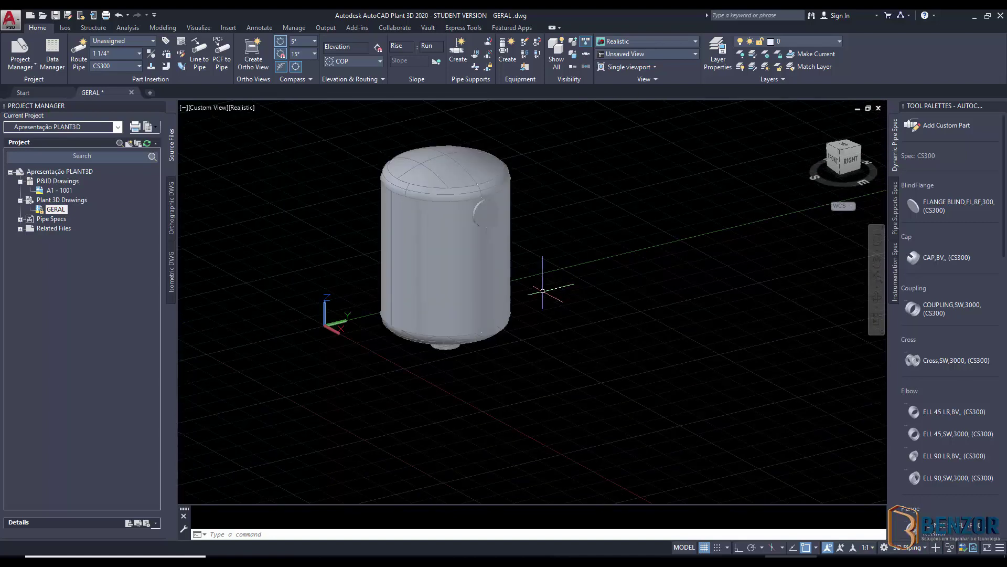
Copy the vertical vessel and paste the duplicate farther along the Y axis, beside the original.
scroll(580, 275, "down", 3)
middle_click_drag(580, 274, 407, 288)
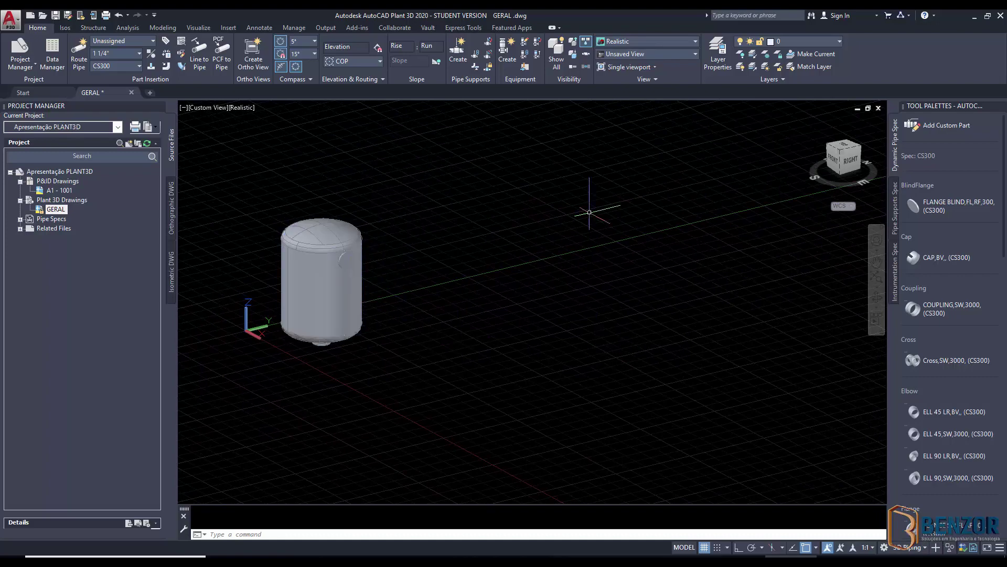
left_click(351, 288)
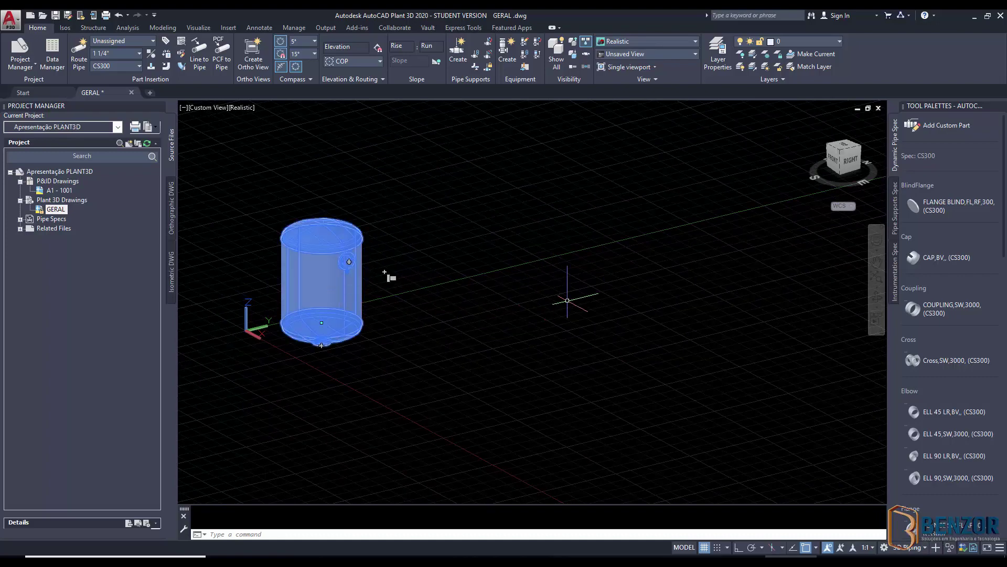
key("ctrl+v")
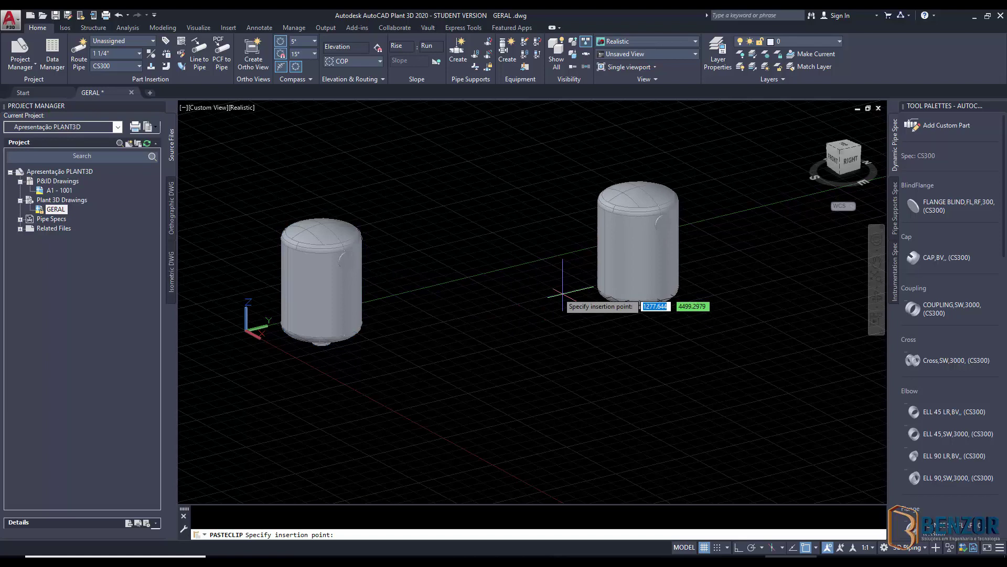
left_click(447, 285)
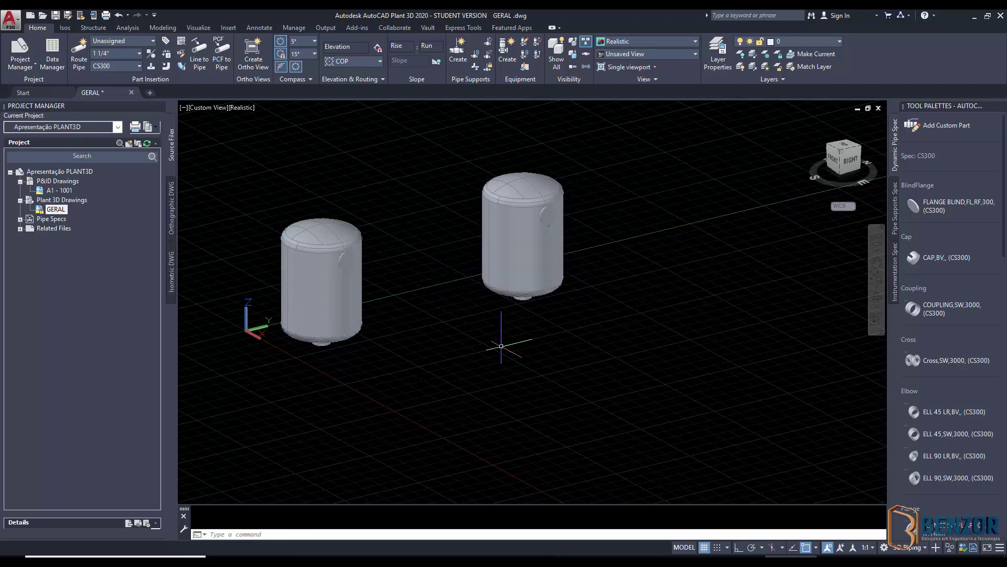
Look over the CS300 valves and set the pipe size for routing to 6".
scroll(376, 279, "up", 2)
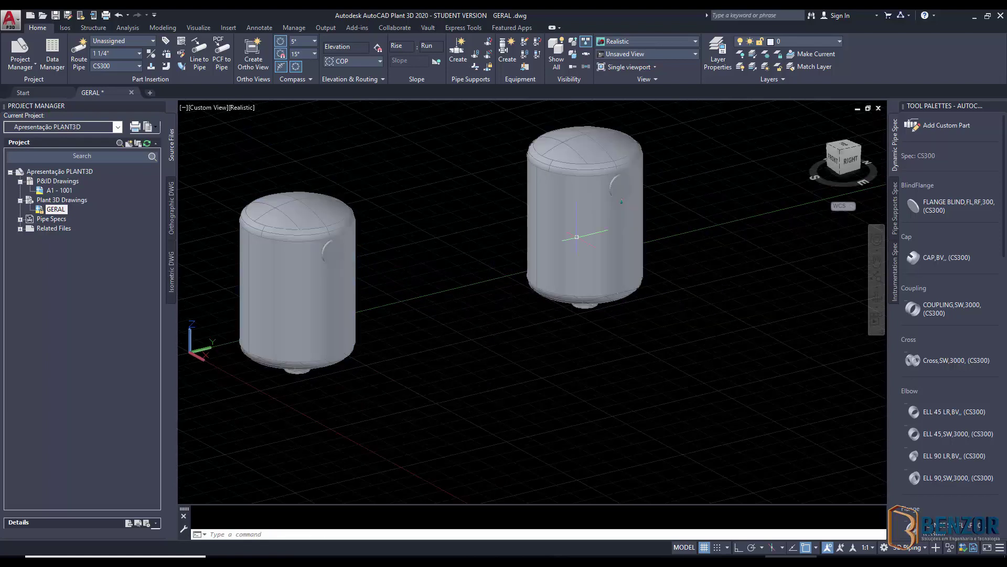
scroll(943, 301, "down", 5)
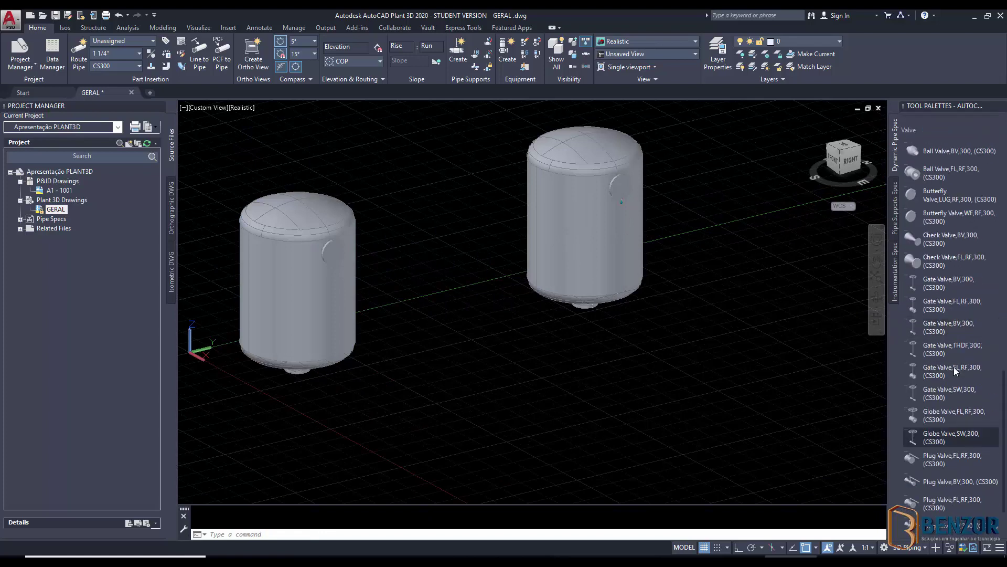
scroll(954, 367, "up", 5)
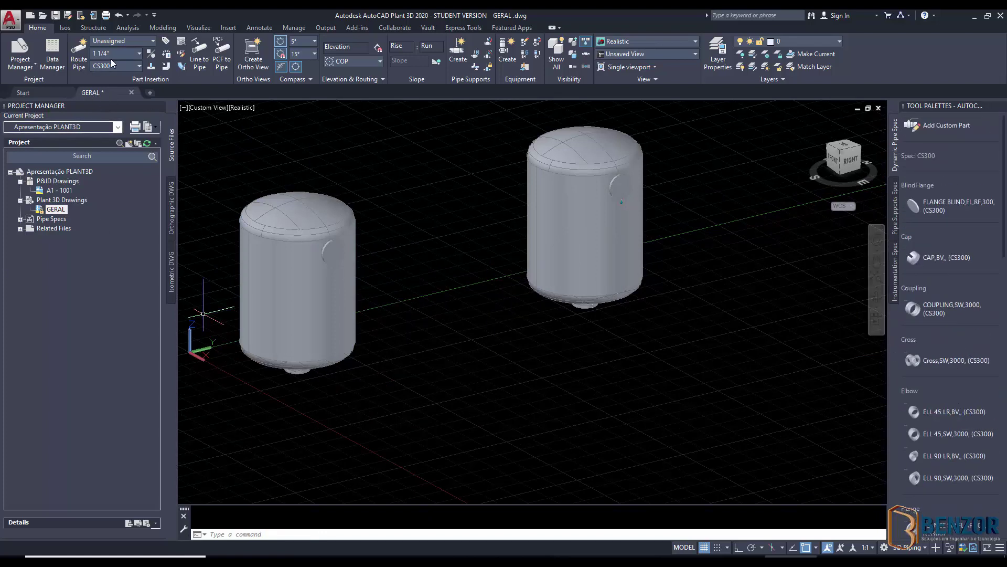
left_click(128, 54)
left_click(109, 154)
Try to route a 6" pipe from the side nozzle of the original vessel near the origin.
left_click(79, 50)
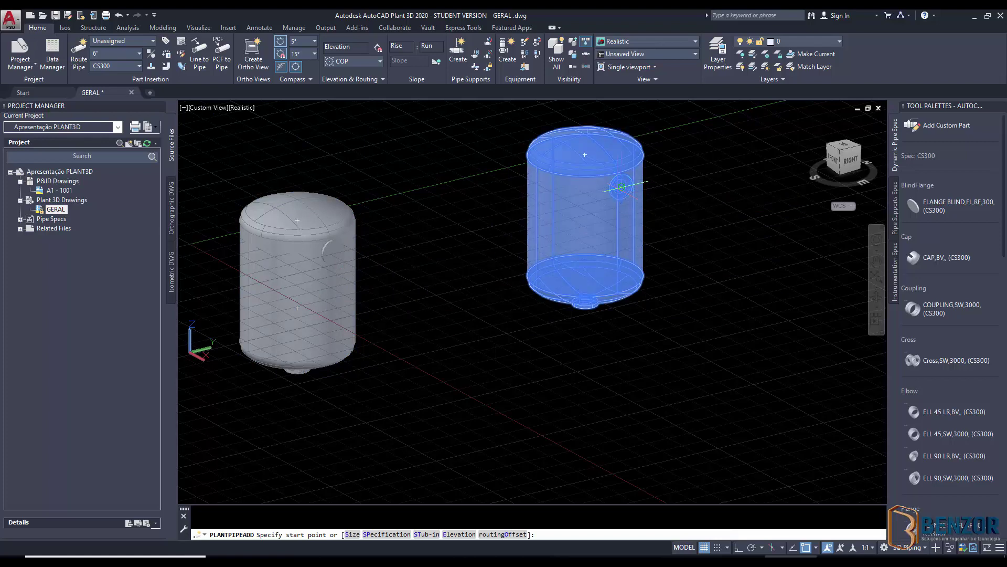
left_click(334, 253)
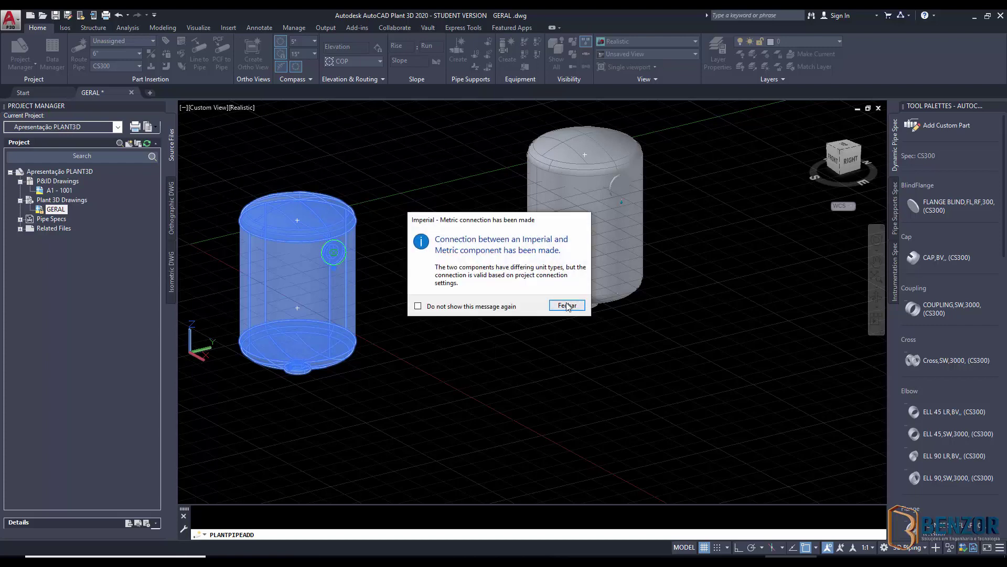
left_click(568, 306)
scroll(357, 252, "up", 5)
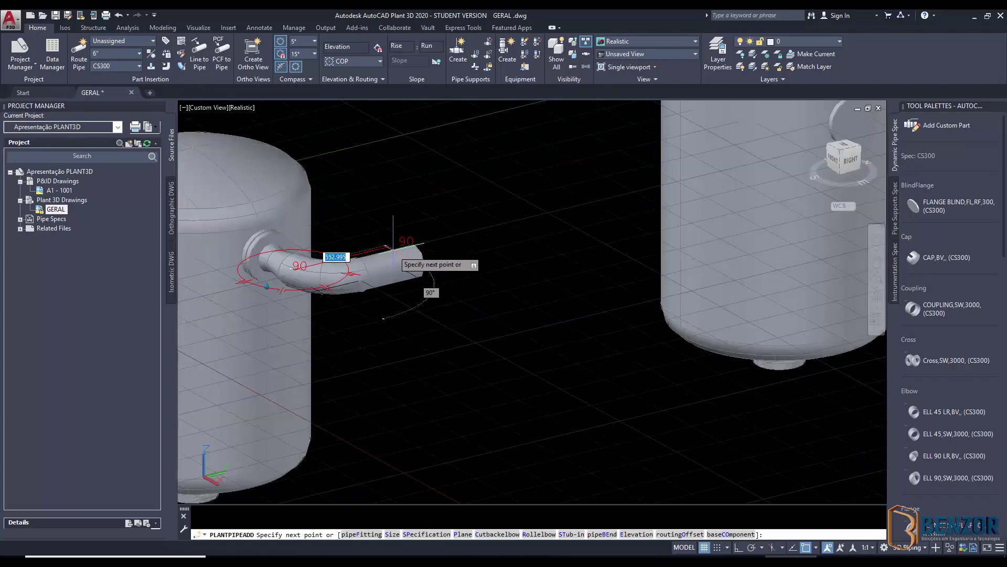
scroll(310, 265, "down", 5)
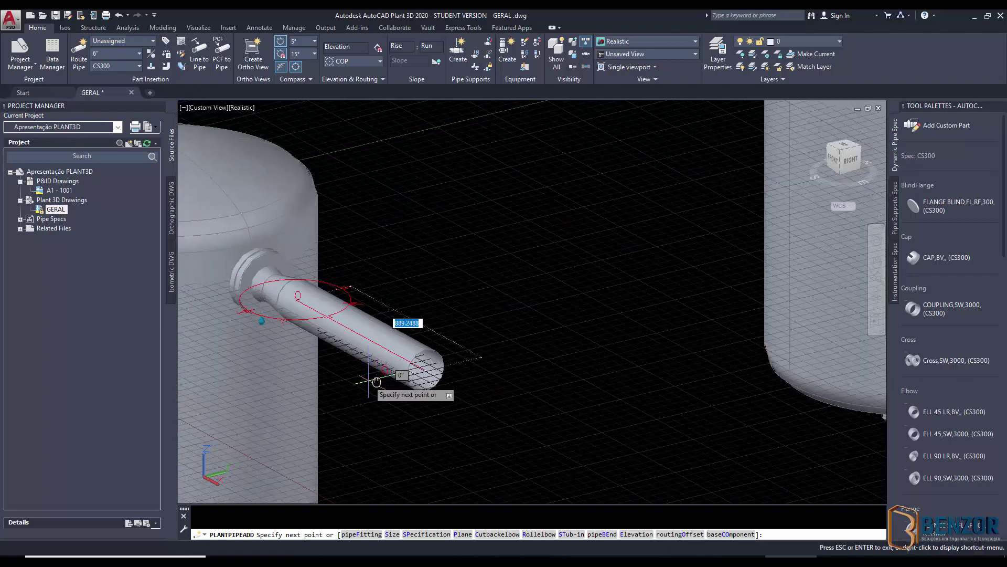
scroll(410, 371, "up", 3)
middle_click_drag(409, 371, 637, 382)
scroll(646, 368, "up", 4)
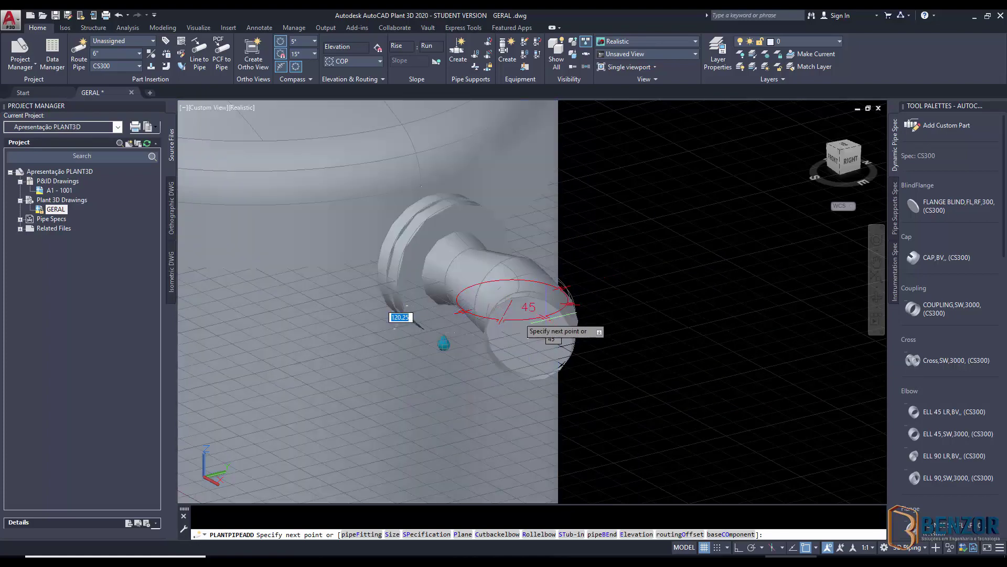
key("Escape")
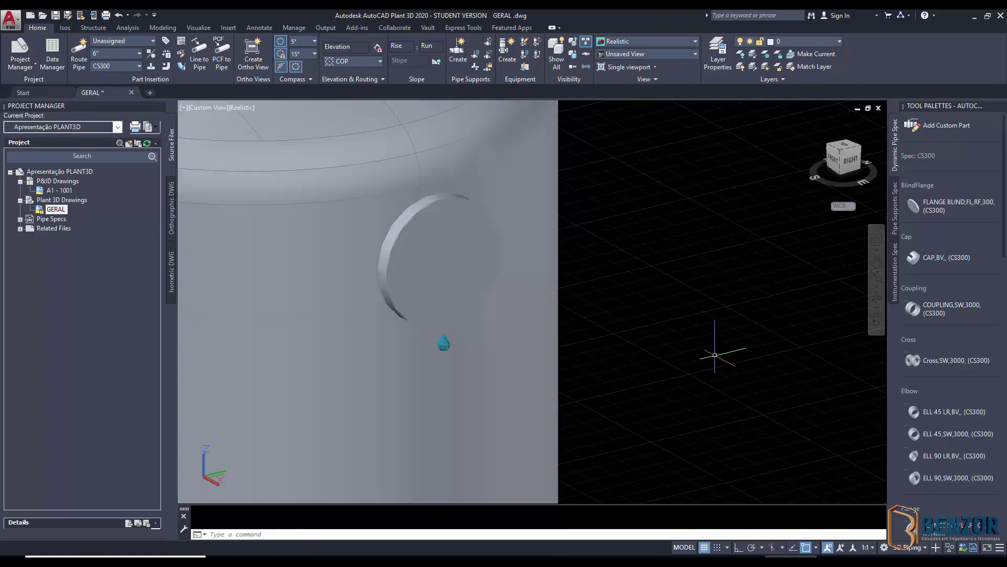
Change the original vessel's side nozzle N-2 to the straight flanged type, 6" ND, RF, 300, ASME B16.5.
scroll(712, 361, "down", 3)
scroll(711, 361, "down", 3)
middle_click_drag(715, 401, 602, 317)
scroll(596, 296, "up", 4)
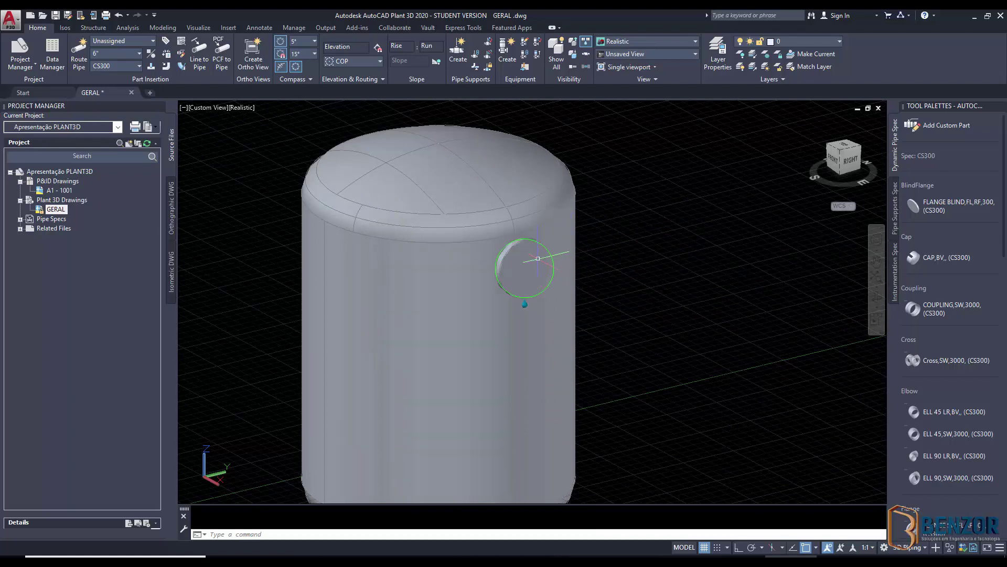
left_click(531, 273)
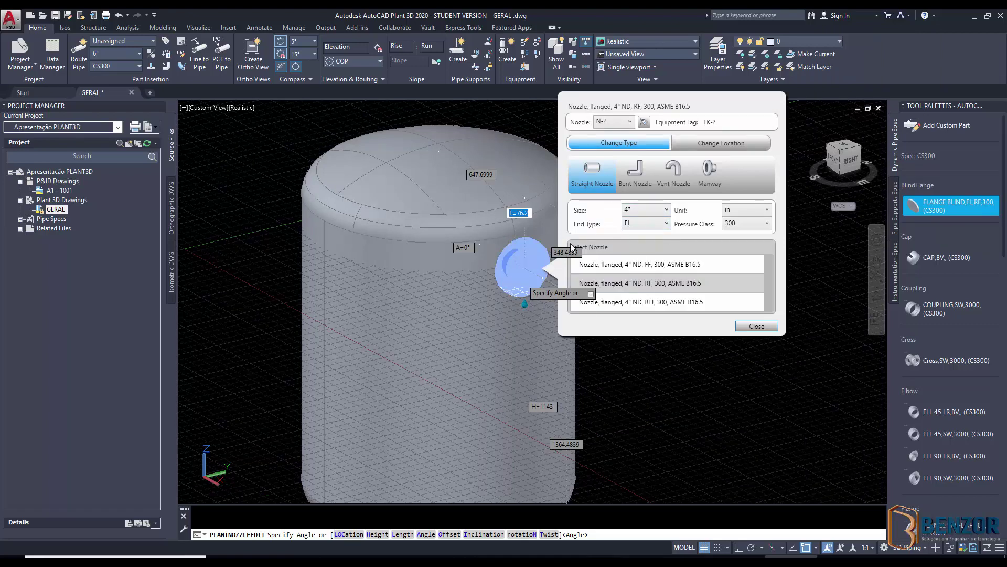
left_click(625, 213)
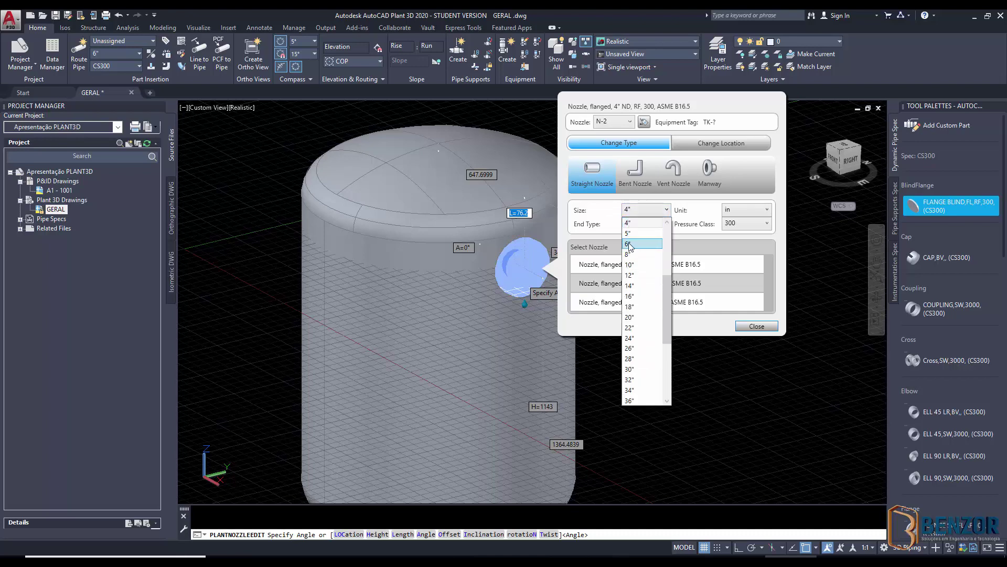
left_click(632, 240)
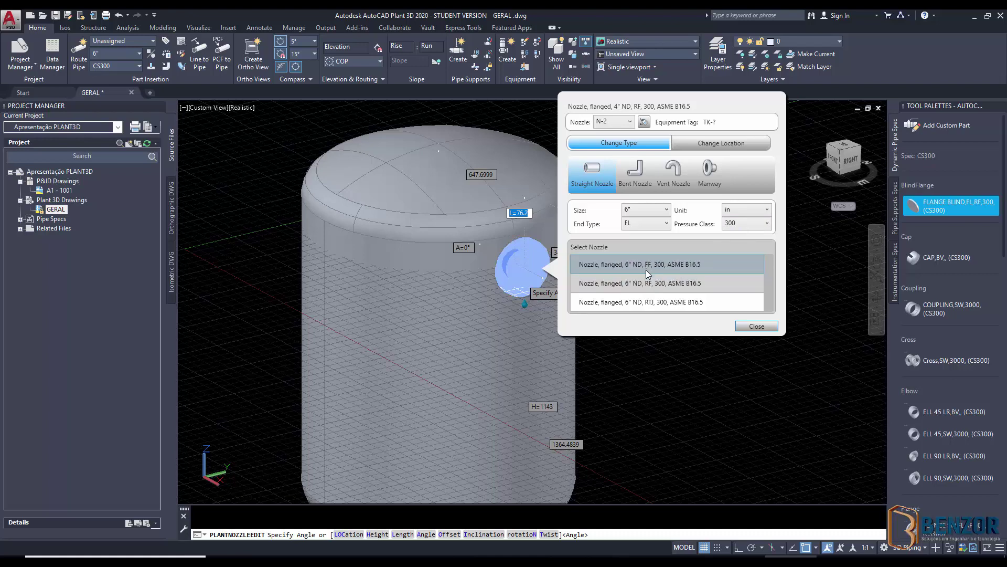
left_click(591, 268)
left_click(591, 283)
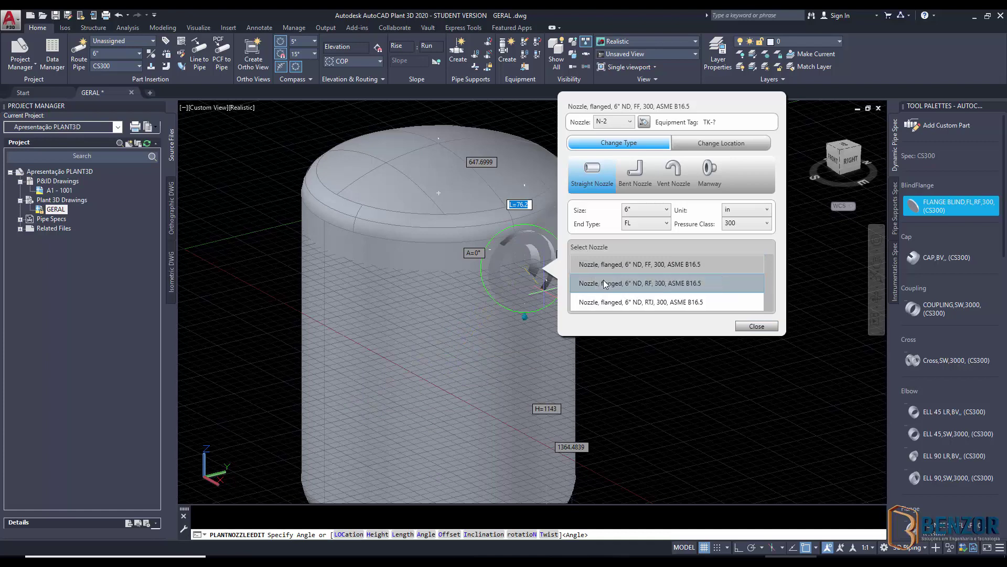
scroll(545, 294, "up", 3)
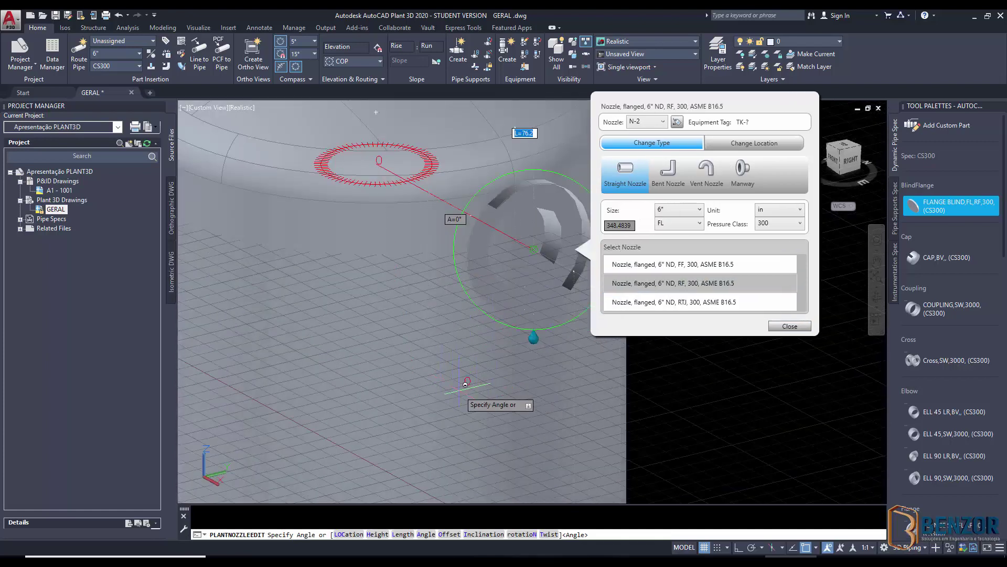
middle_click_drag(447, 388, 325, 380)
scroll(388, 369, "down", 3)
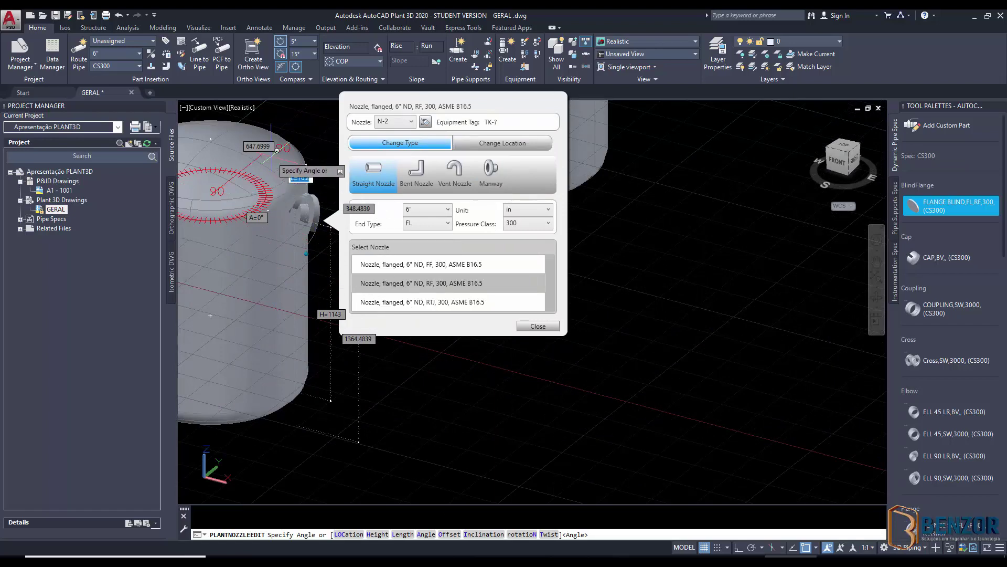
middle_click_drag(303, 413, 221, 409)
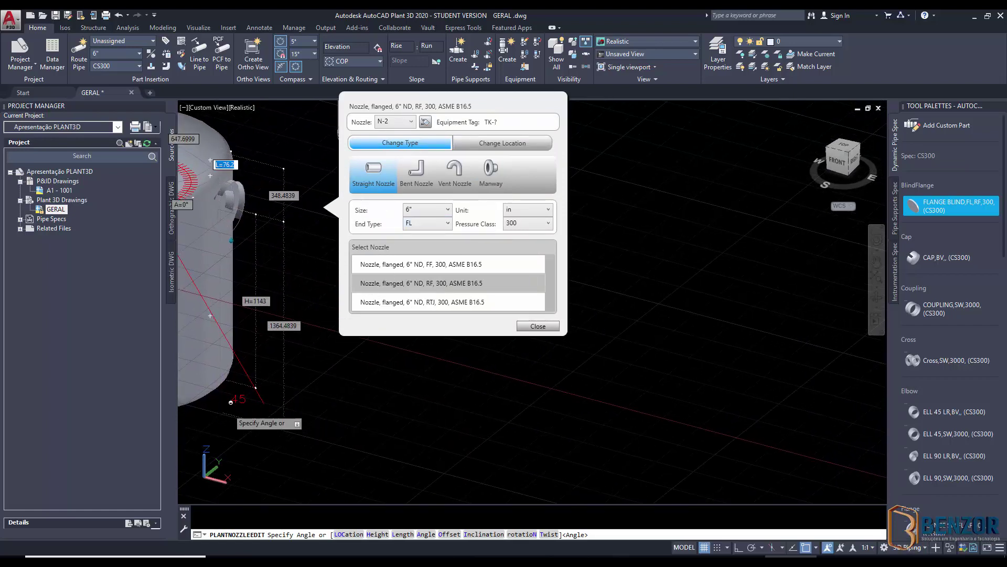
Change the original vessel's nozzle N-2 to the flanged 6" ND, FF, 300, ASME B16.5 type.
scroll(252, 351, "up", 1)
middle_click_drag(252, 351, 323, 439)
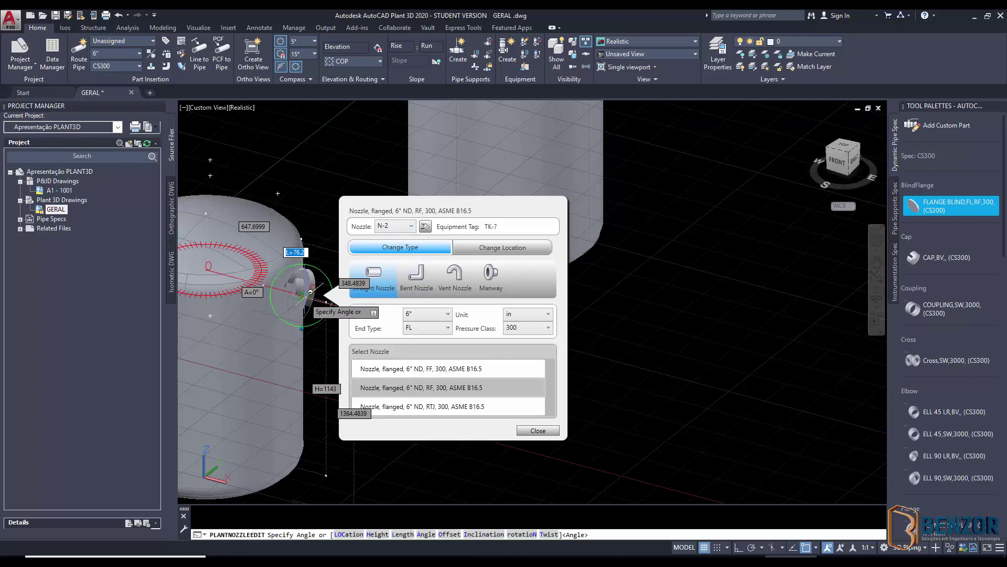
scroll(304, 298, "up", 1)
scroll(304, 298, "up", 1)
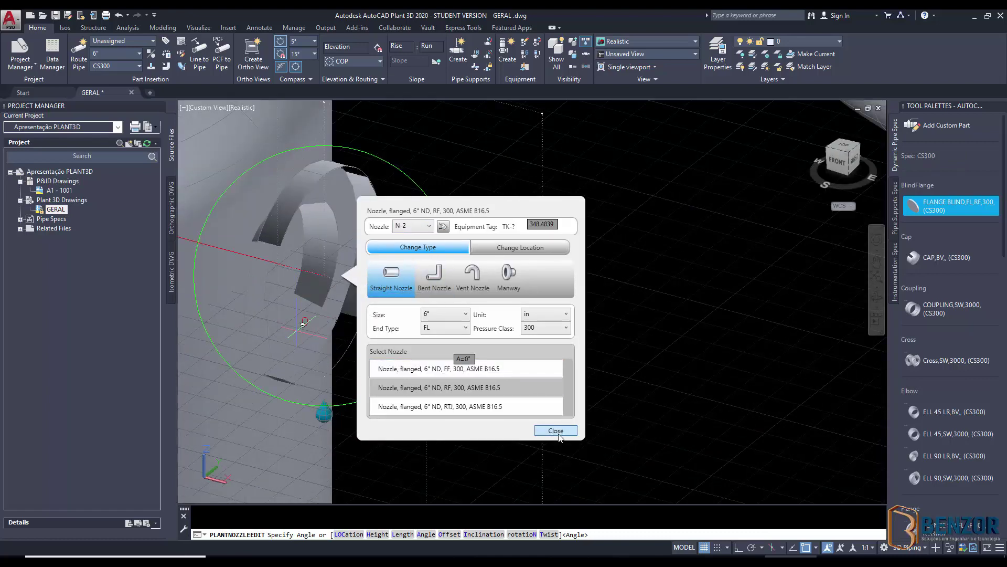
left_click(480, 368)
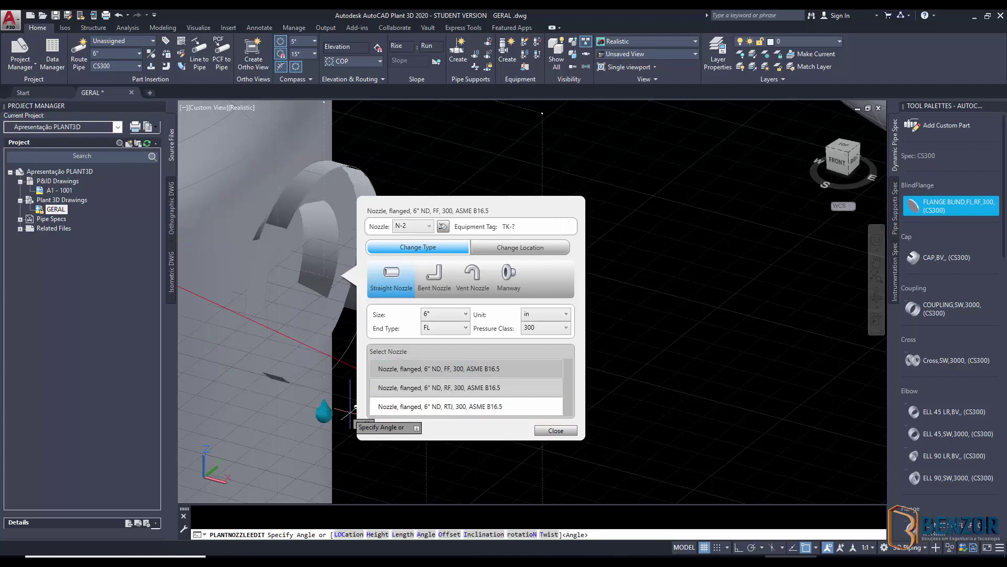
left_click(556, 434)
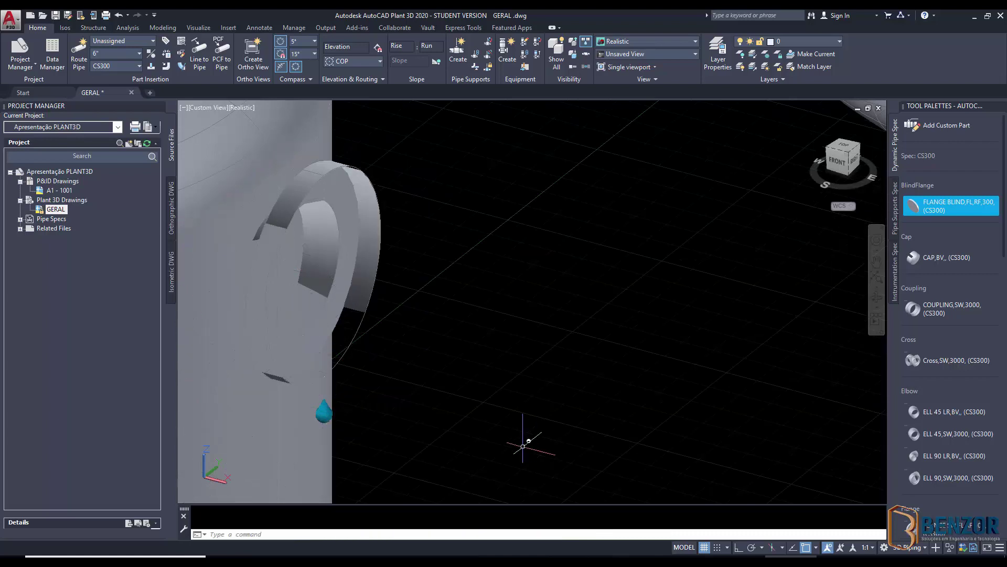
Route a straight 6" CS300 pipe outward along the X axis from the original vessel's side nozzle.
scroll(416, 400, "up", 3)
scroll(332, 326, "up", 3)
scroll(332, 326, "down", 10)
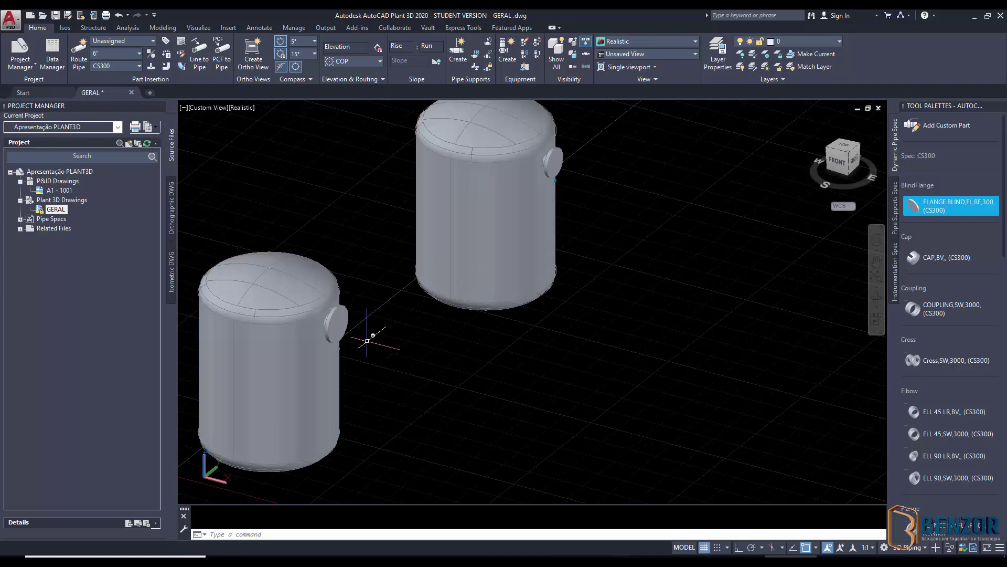
scroll(357, 336, "up", 4)
scroll(310, 356, "down", 5)
middle_click_drag(394, 386, 569, 341)
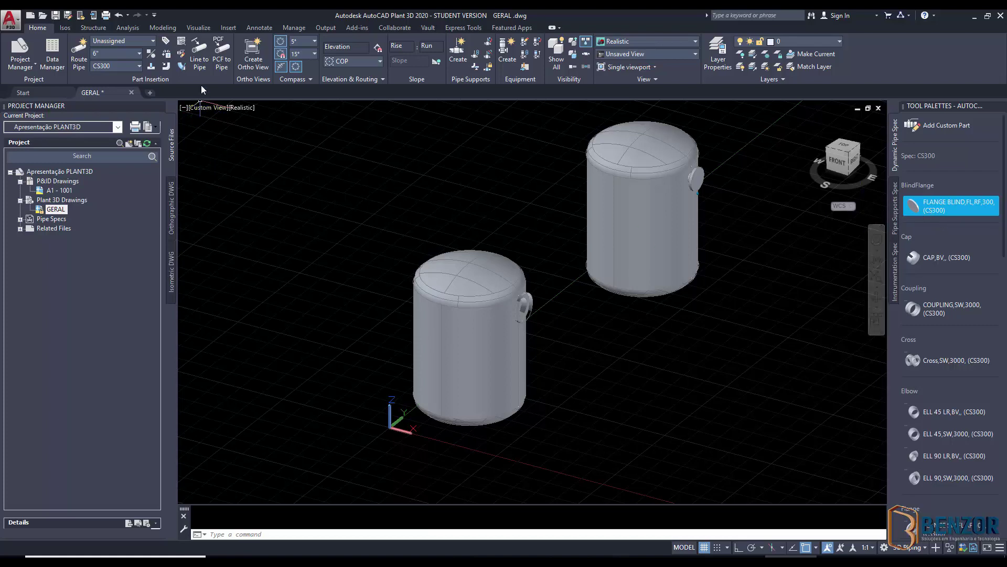
left_click(85, 52)
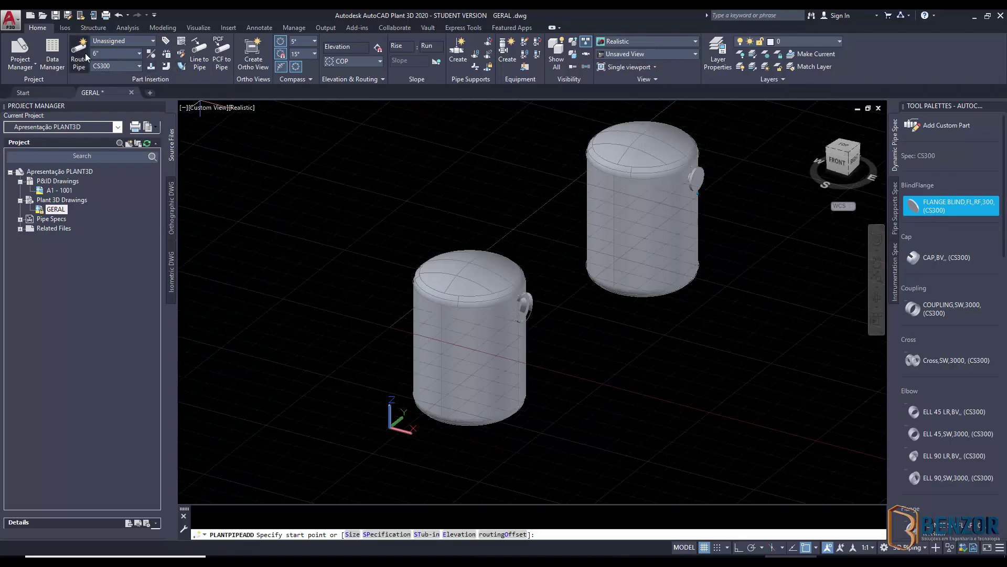
left_click(523, 300)
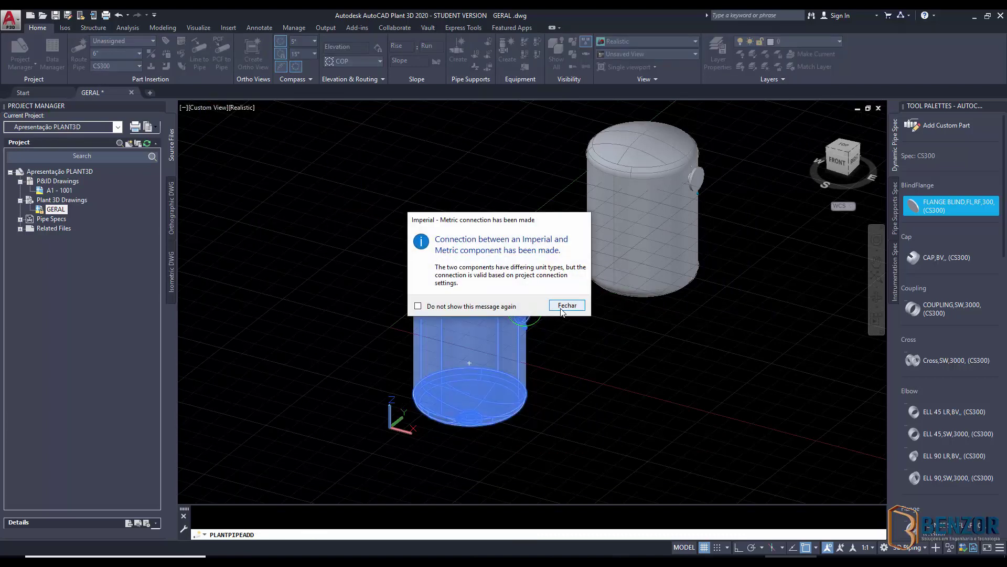
left_click(562, 307)
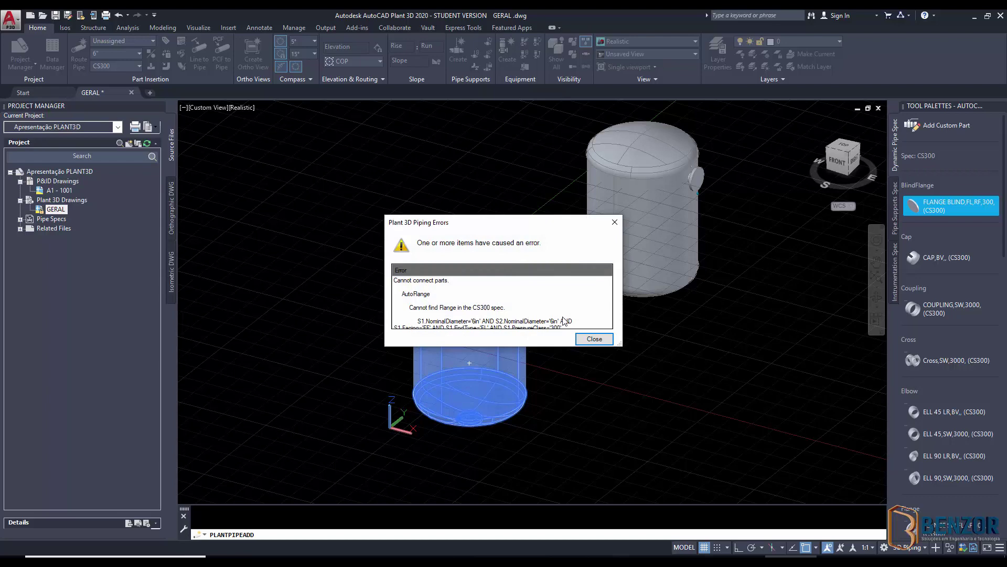
left_click(594, 339)
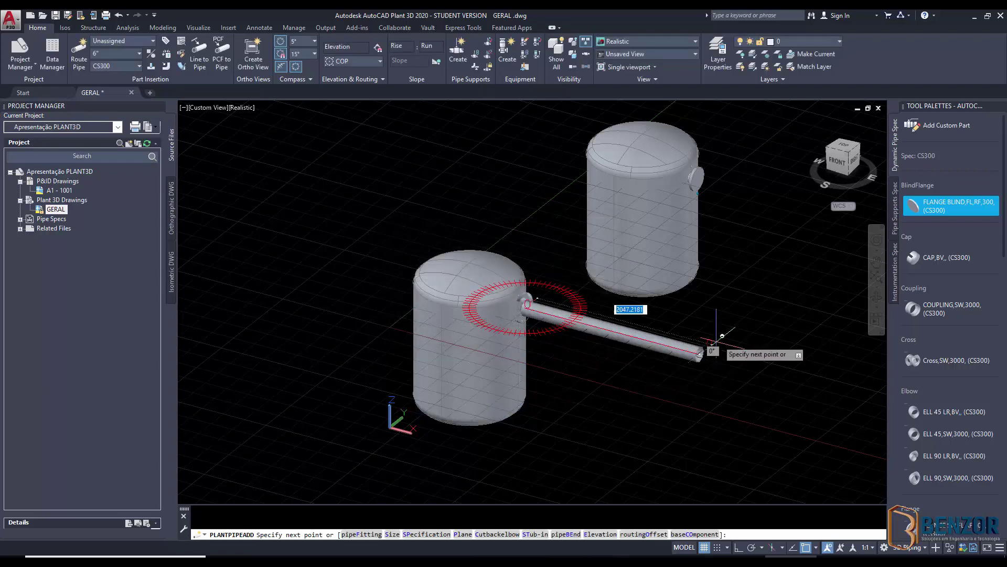
scroll(604, 338, "up", 5)
key("Return")
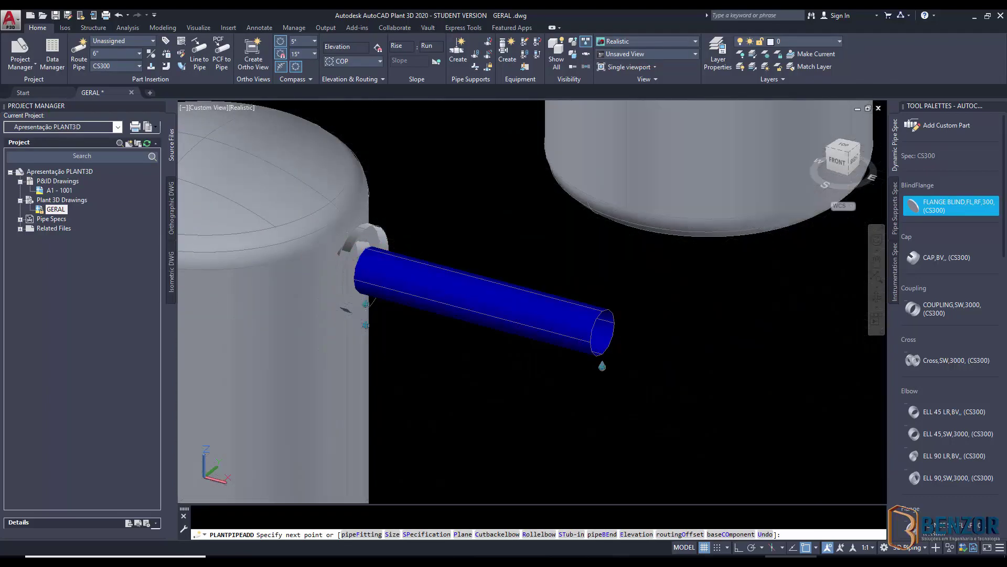
left_click(570, 306)
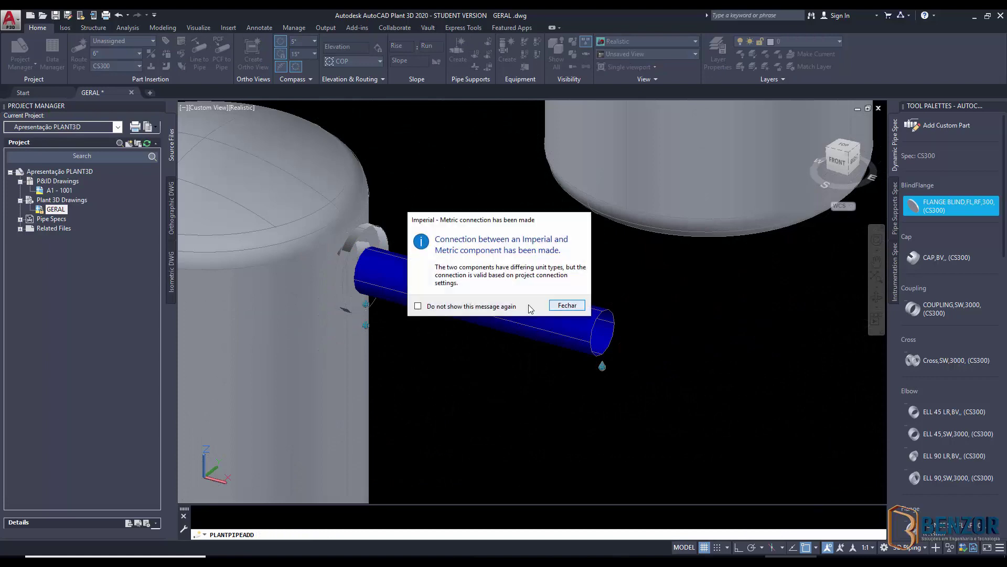
left_click(562, 306)
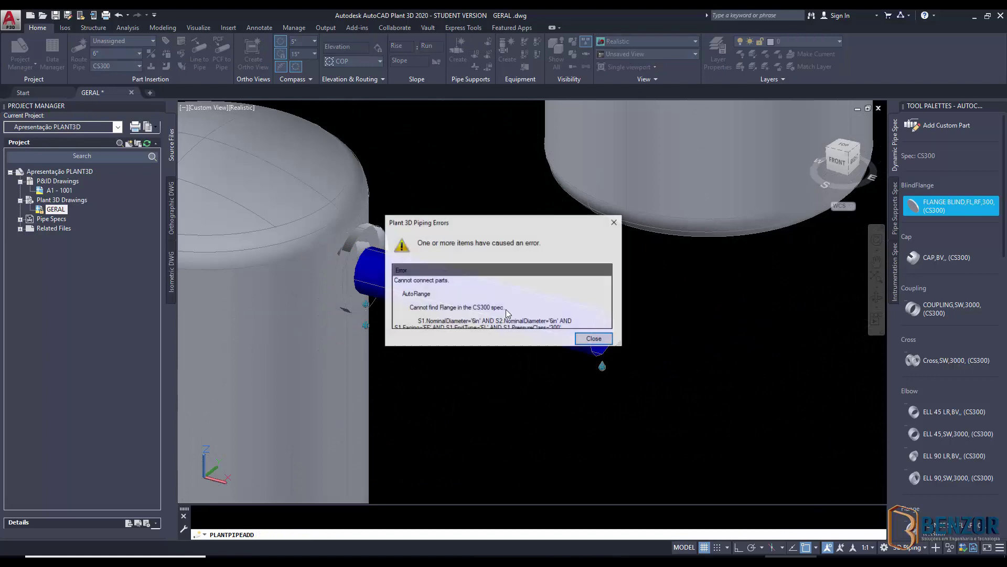
left_click(580, 340)
Examine the joint between the new 6" pipe and the original vessel's side nozzle.
scroll(427, 286, "up", 6)
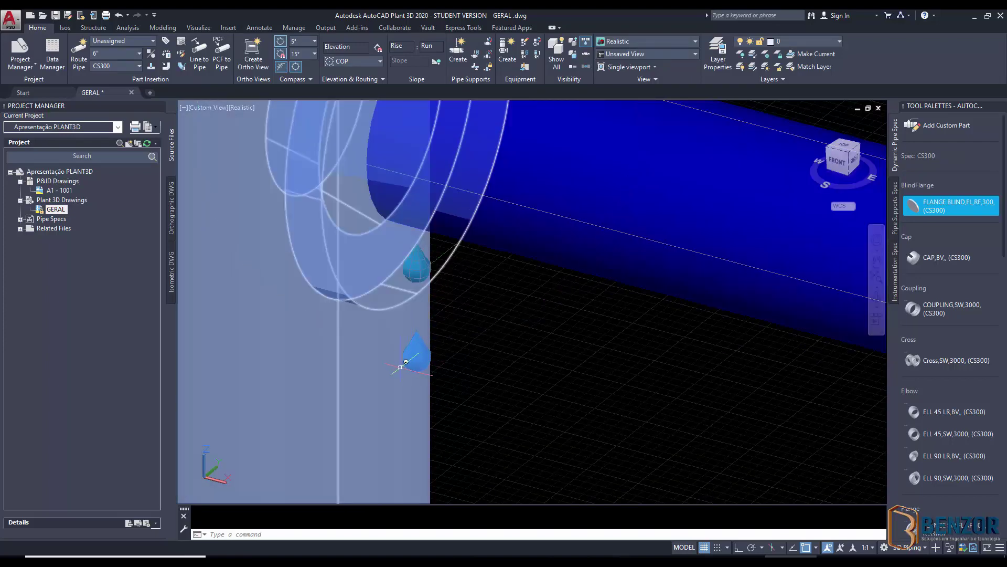
scroll(407, 361, "down", 5)
left_click(354, 276)
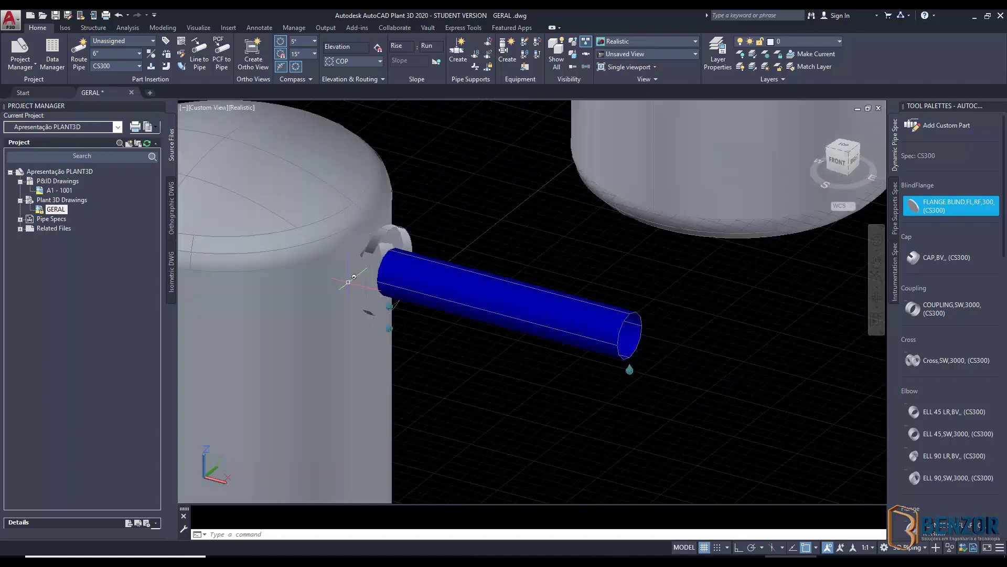
scroll(354, 276, "down", 3)
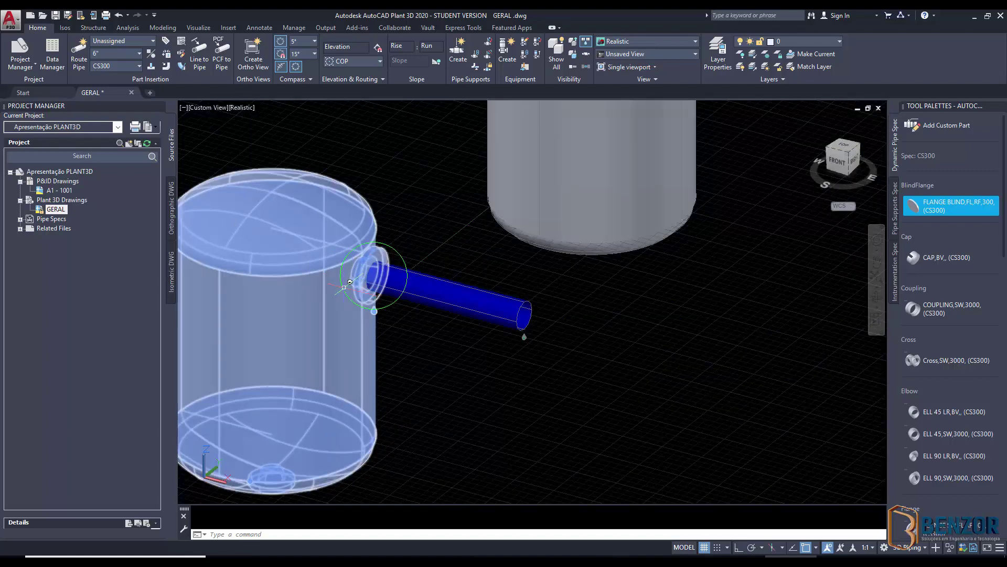
left_click(350, 281)
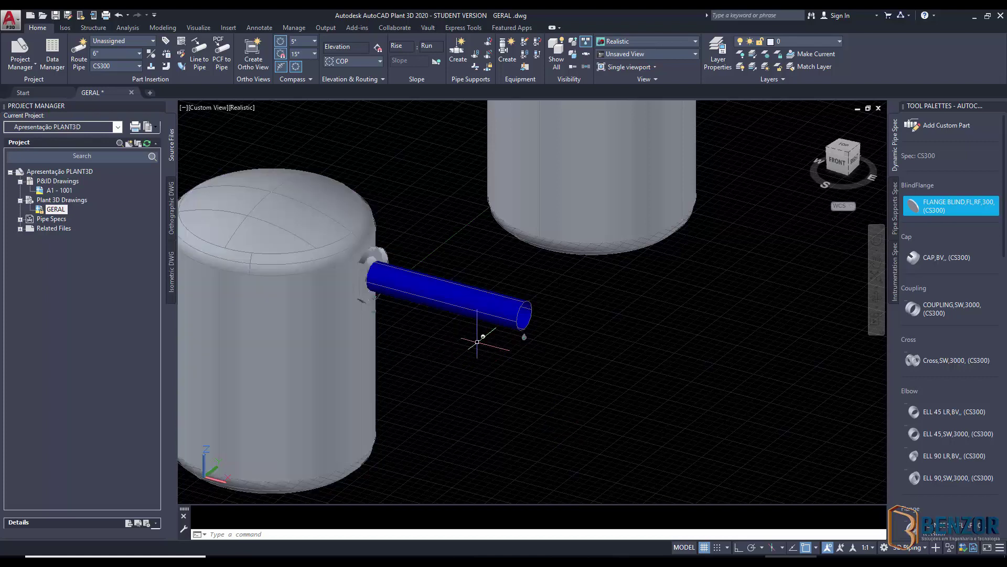
scroll(467, 302, "up", 3)
scroll(420, 286, "down", 2)
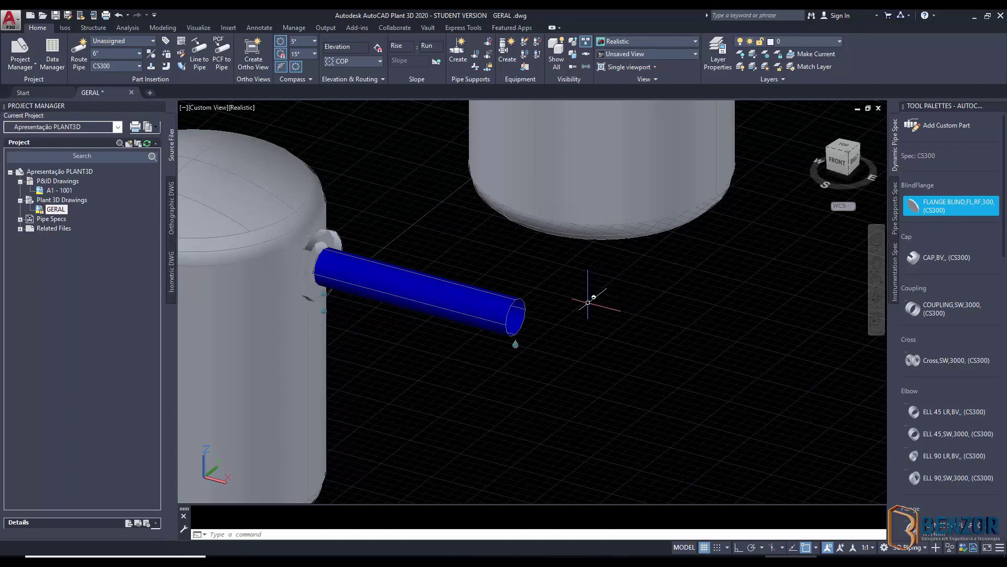
scroll(502, 313, "down", 2)
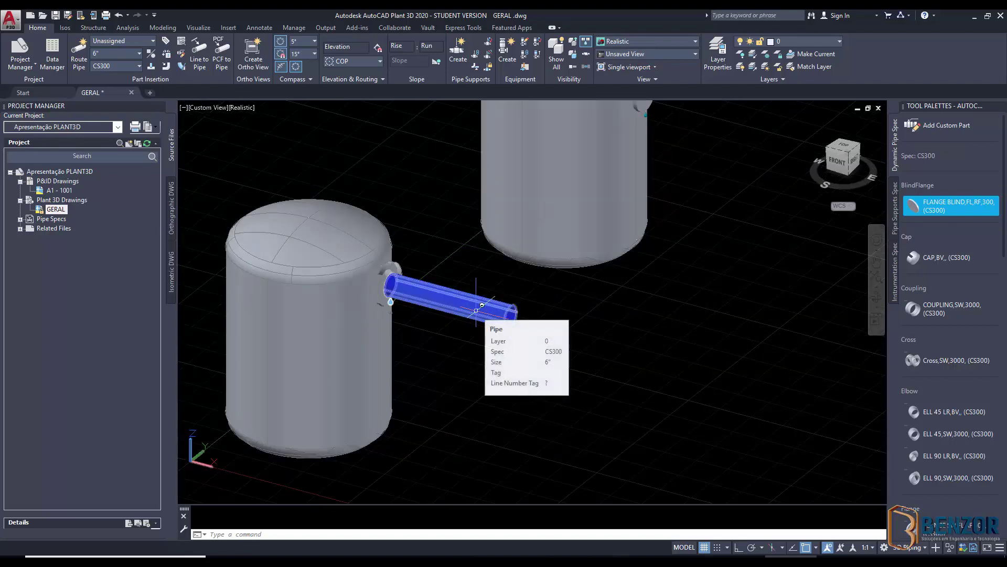
Change the original vessel's nozzle N-2 to the flanged 6" ND, RF, 300, ASME B16.5 type, keeping end type FL.
left_click(476, 310)
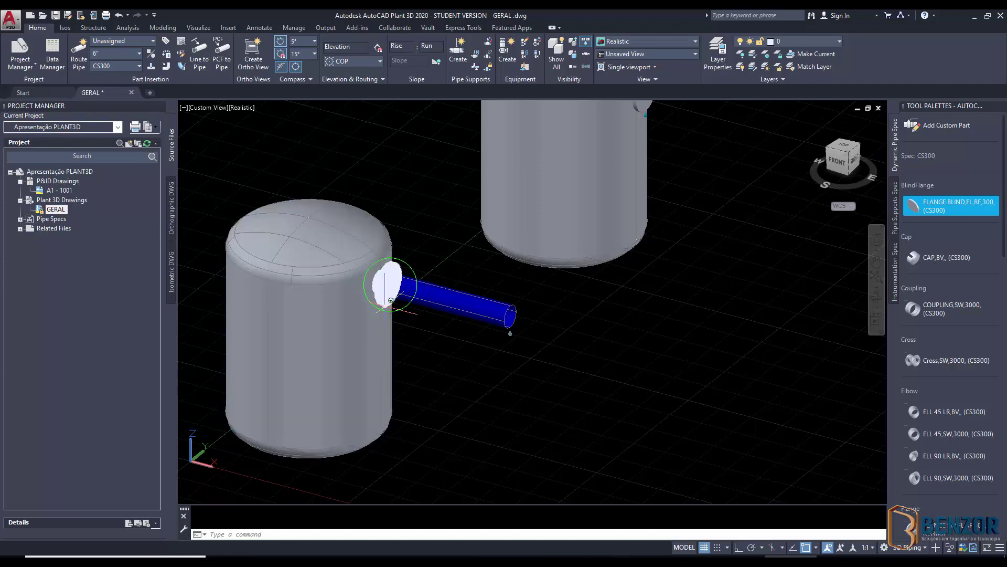
left_click(399, 288)
left_click(393, 286)
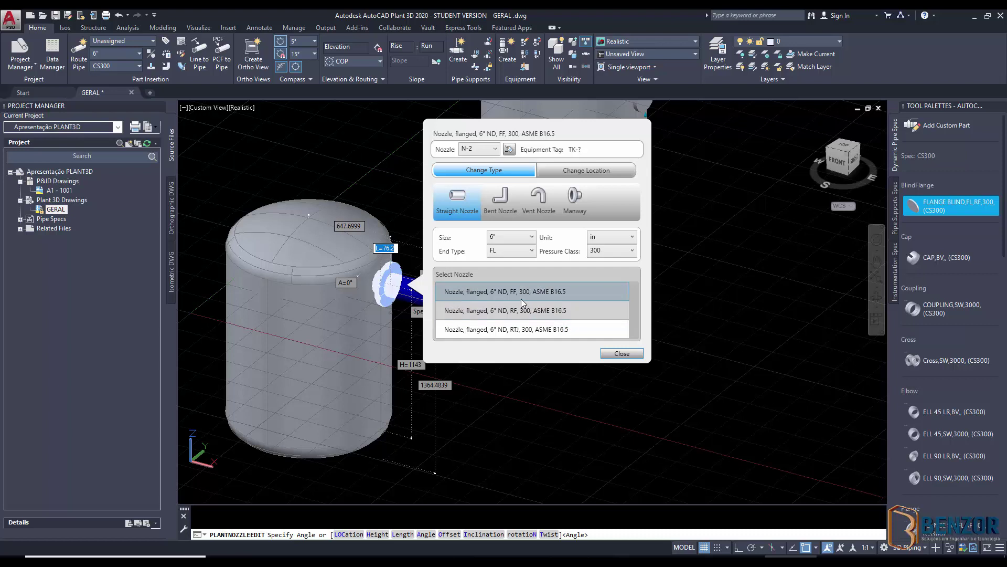
left_click(514, 310)
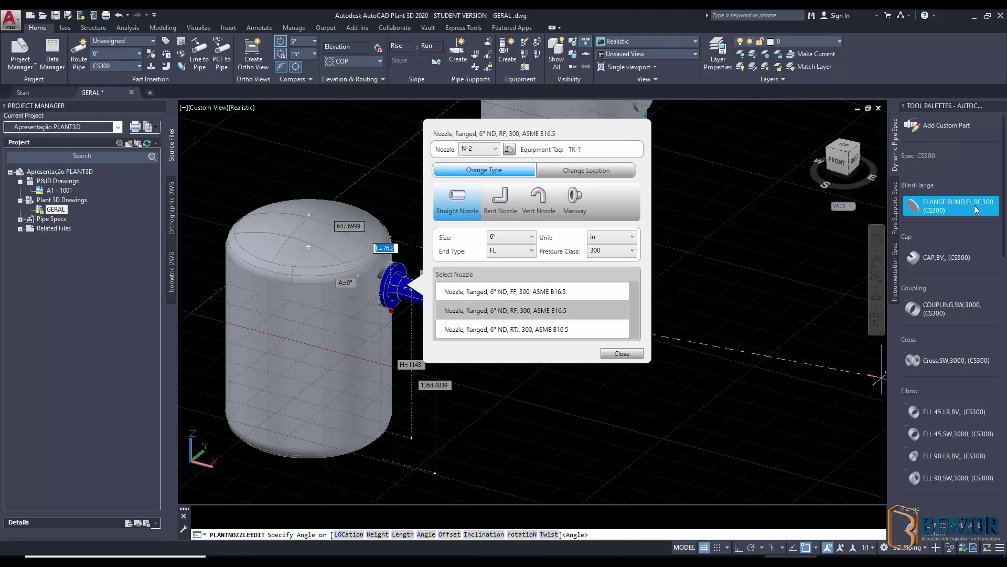
left_click(530, 253)
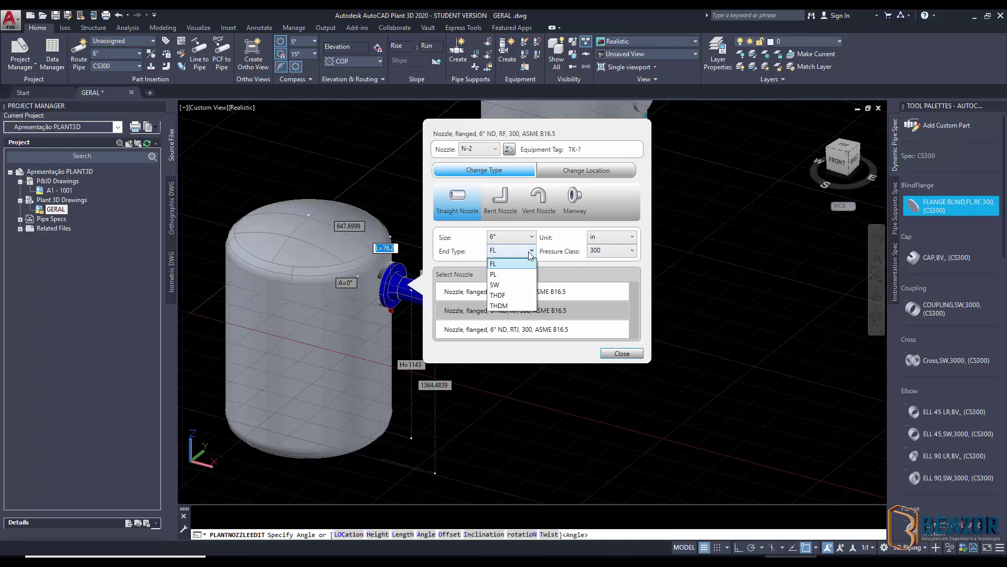
left_click(529, 253)
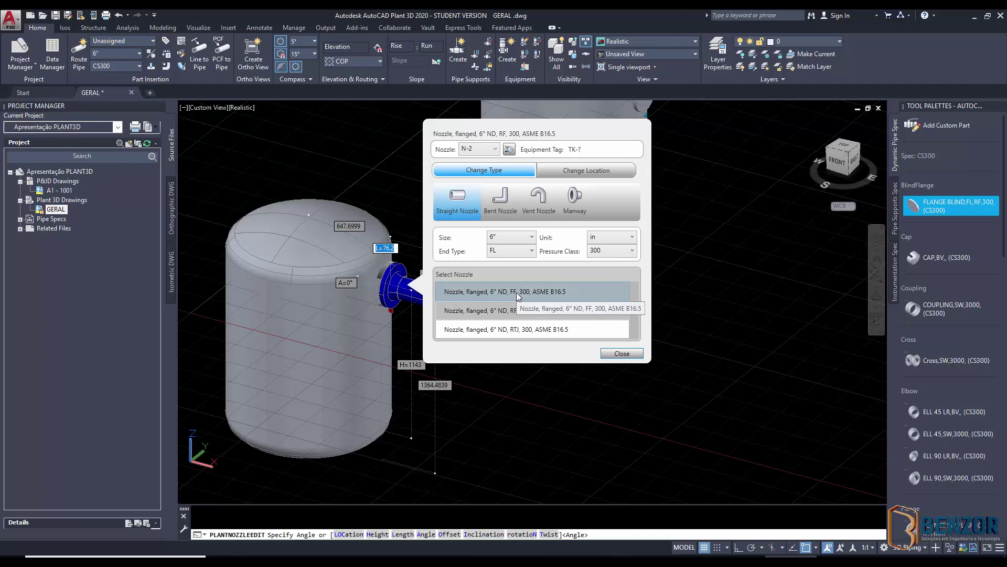
left_click(612, 354)
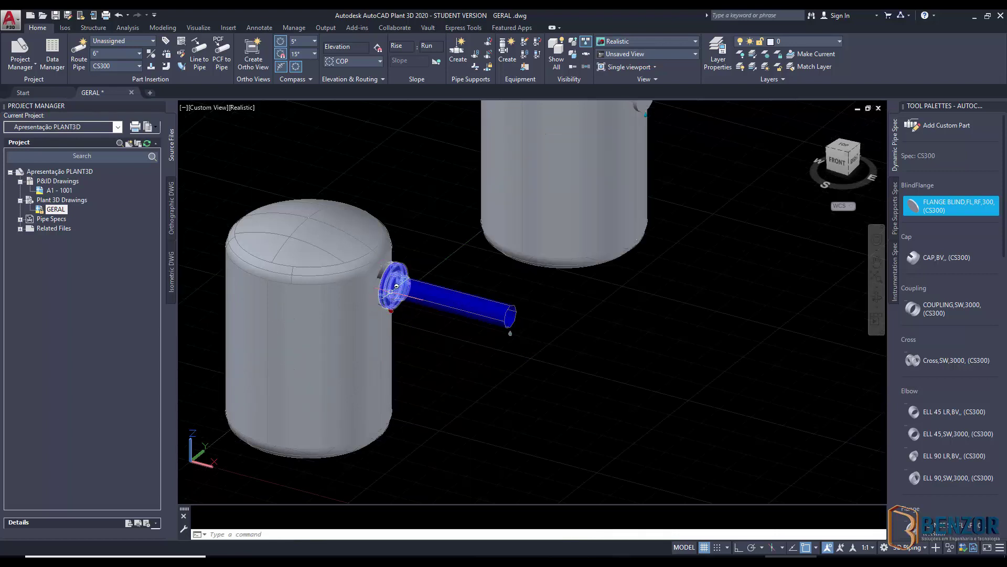
Inspect the flanged joint at nozzle N-2 and look through the fittings and flanges of the CS300 spec.
scroll(402, 294, "up", 6)
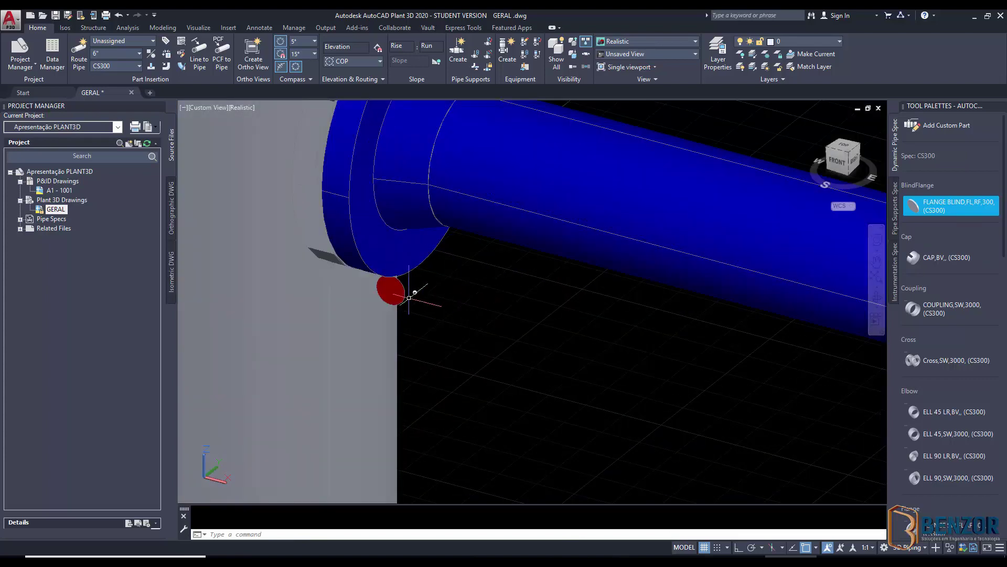
scroll(608, 298, "down", 6)
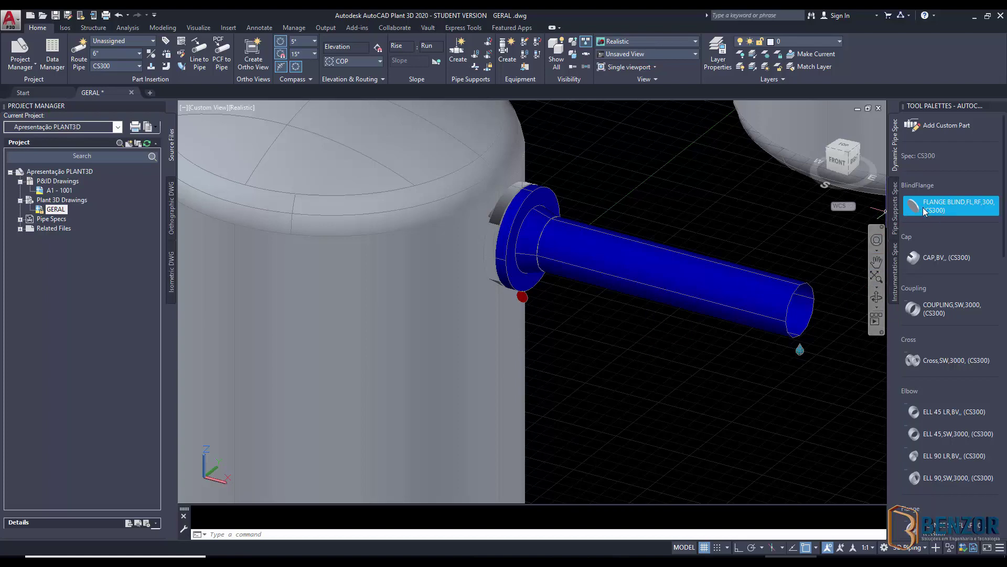
scroll(734, 254, "down", 6)
middle_click_drag(668, 292, 599, 313)
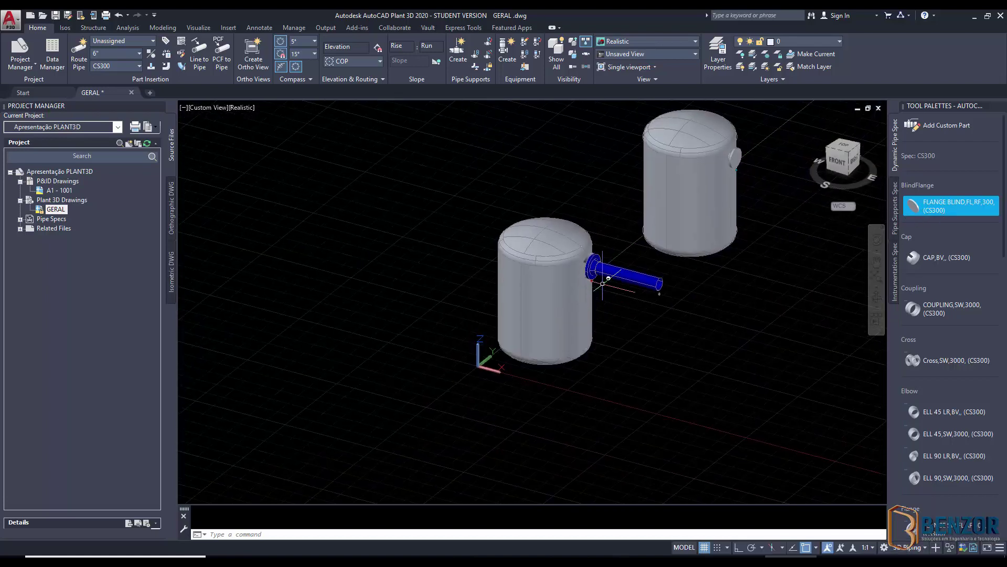
scroll(603, 281, "up", 3)
scroll(930, 458, "down", 10)
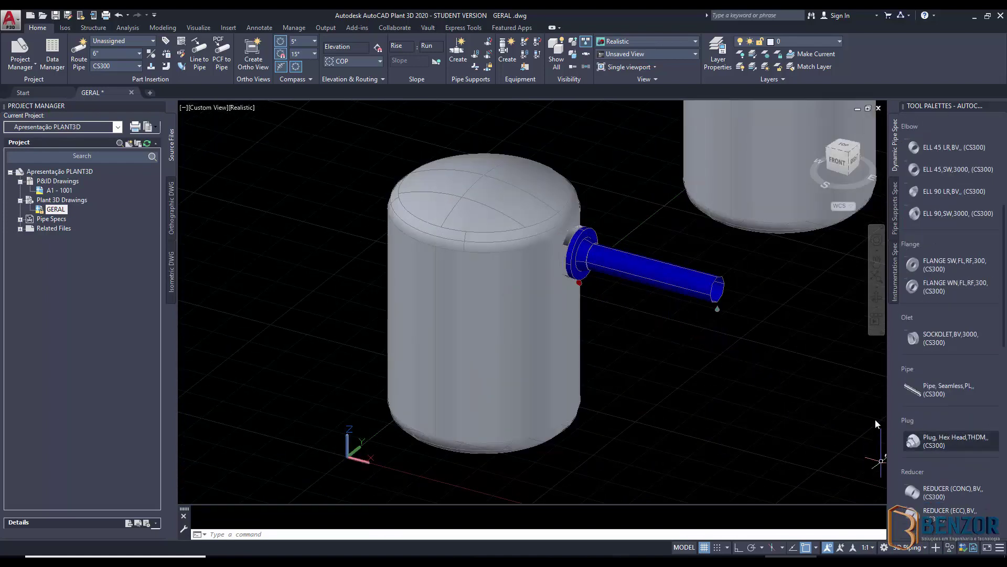
scroll(945, 351, "up", 8)
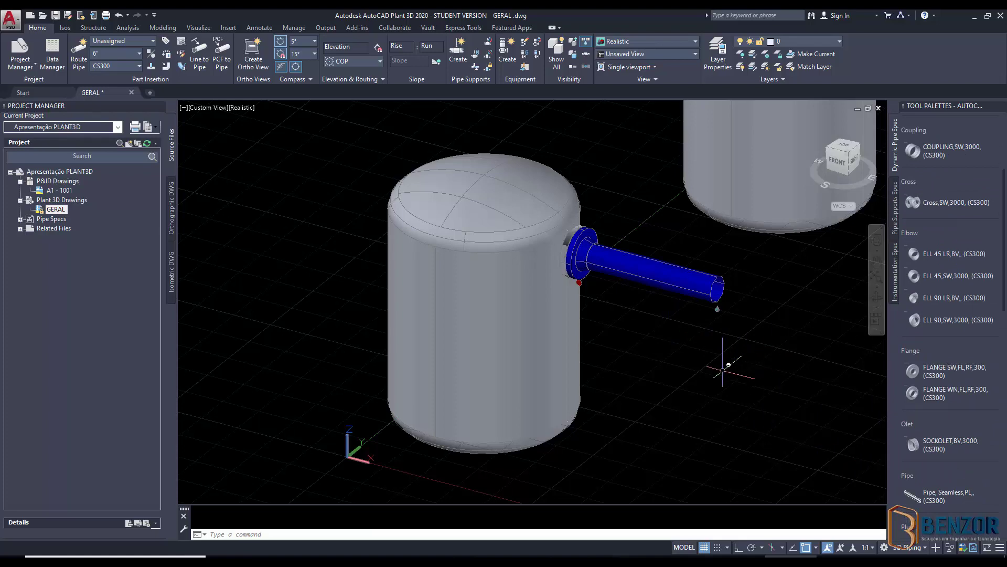
Route a 6" branch pipe about 285 units long, at 90° off the middle of the 6" run, with an equal tee.
scroll(682, 325, "up", 2)
scroll(681, 313, "down", 2)
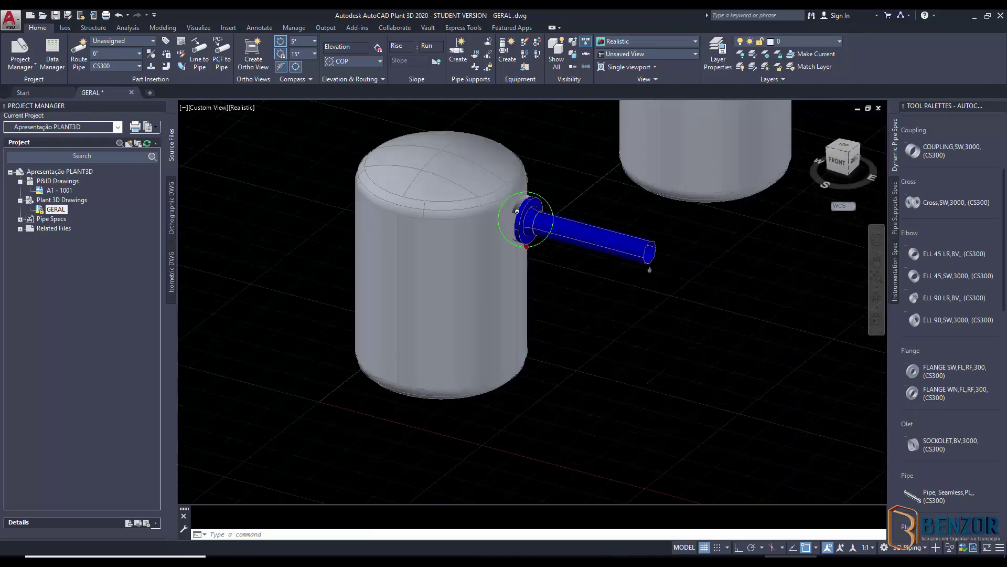
middle_click_drag(619, 200, 462, 354)
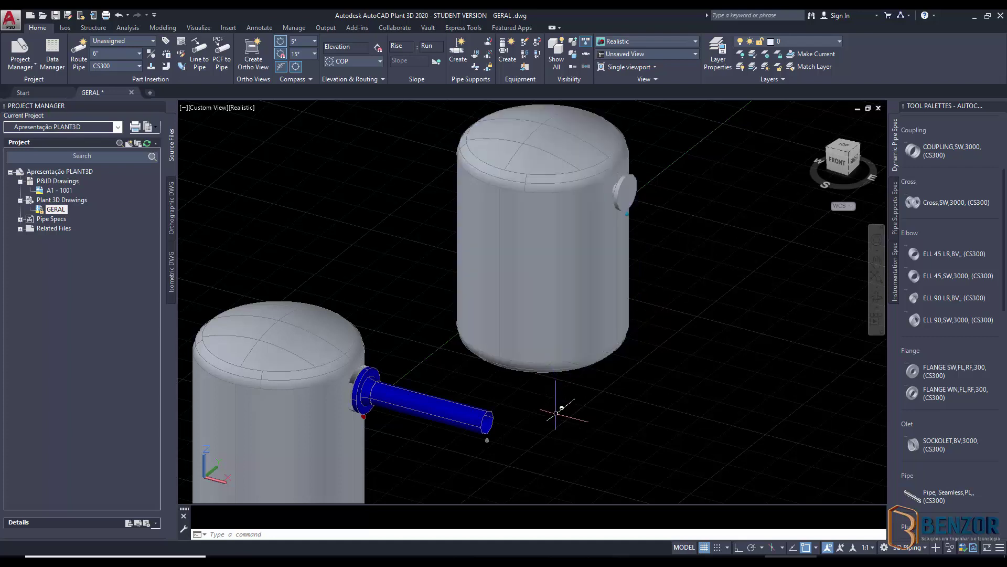
left_click(78, 52)
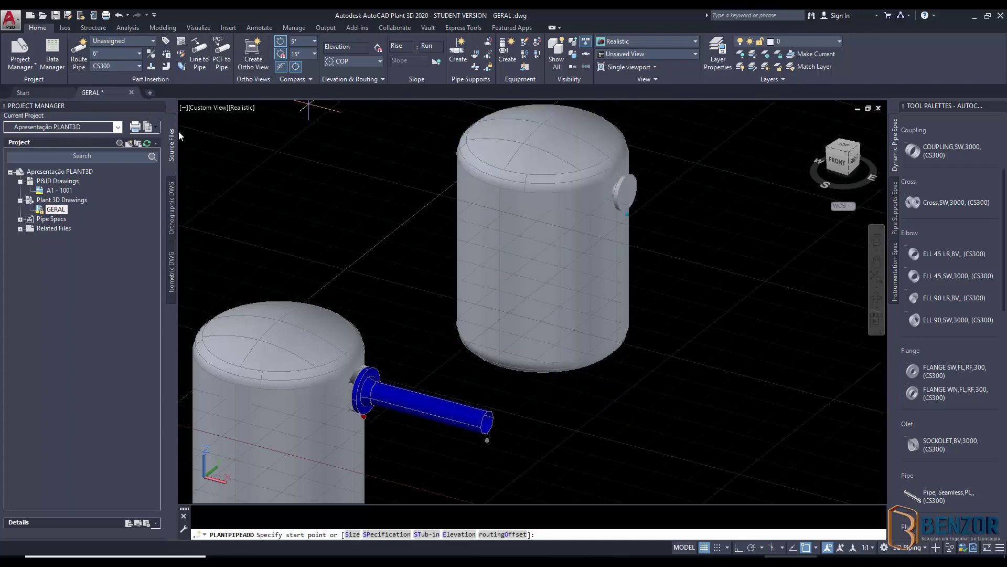
scroll(461, 376, "up", 3)
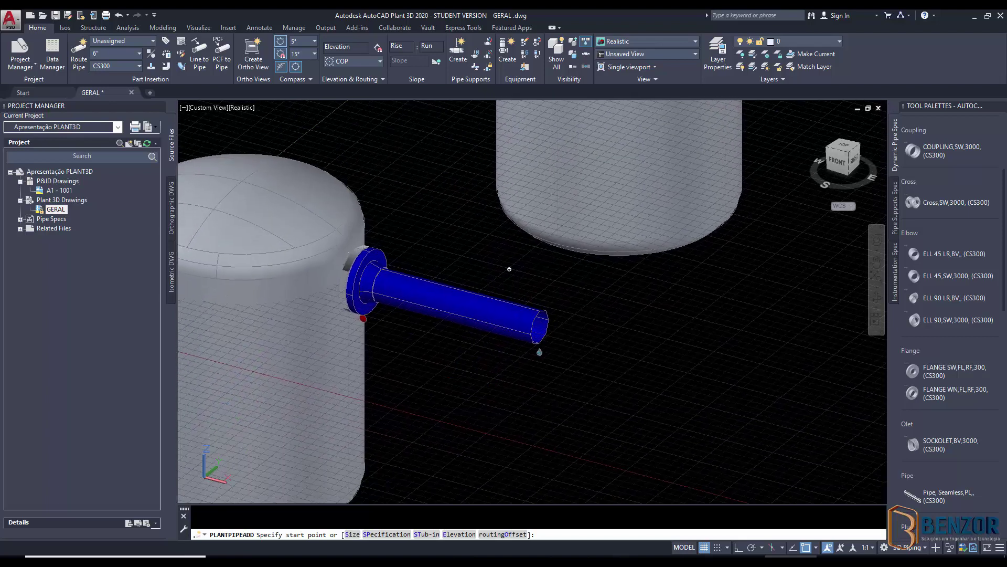
left_click(462, 306)
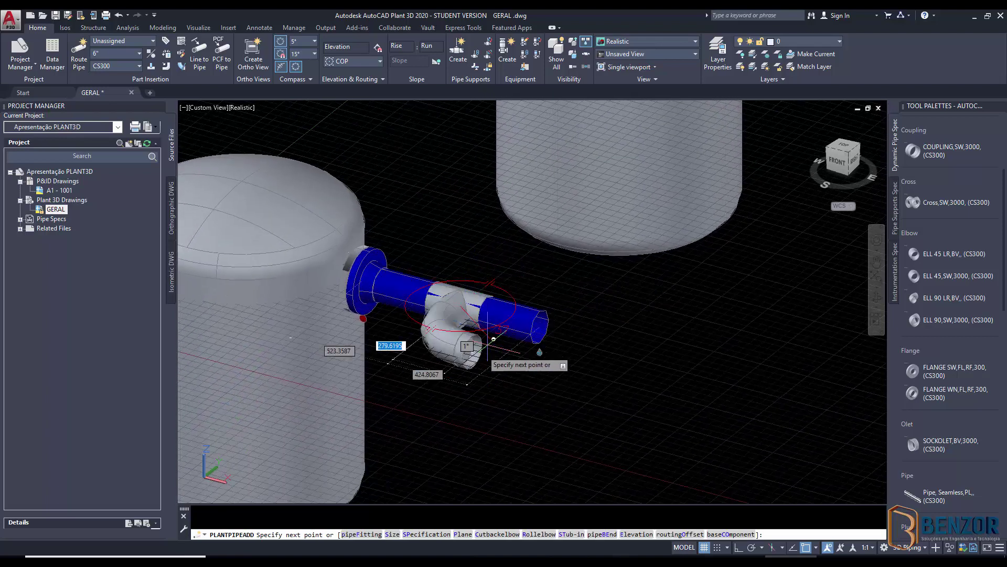
scroll(441, 319, "up", 4)
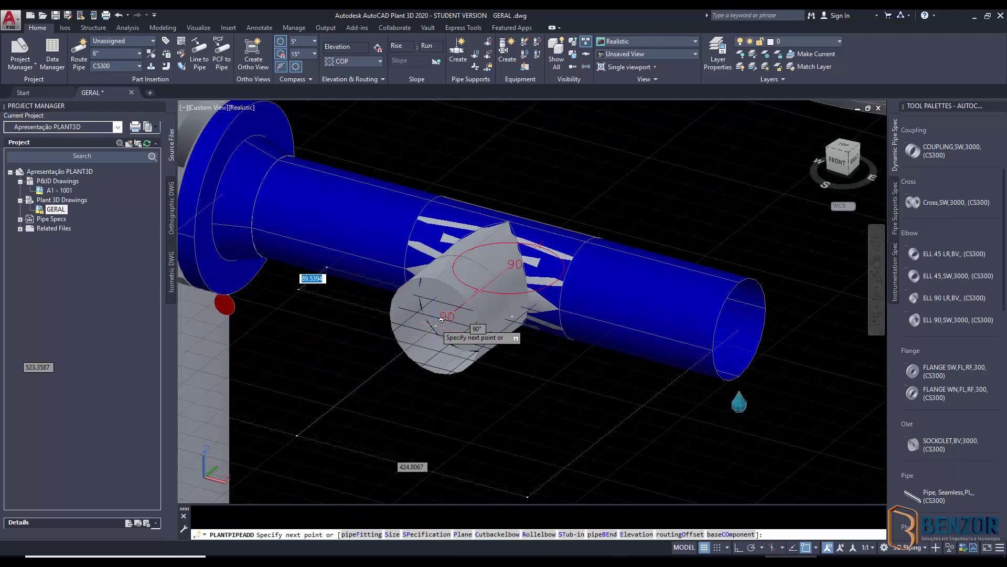
left_click(184, 528)
scroll(302, 417, "down", 4)
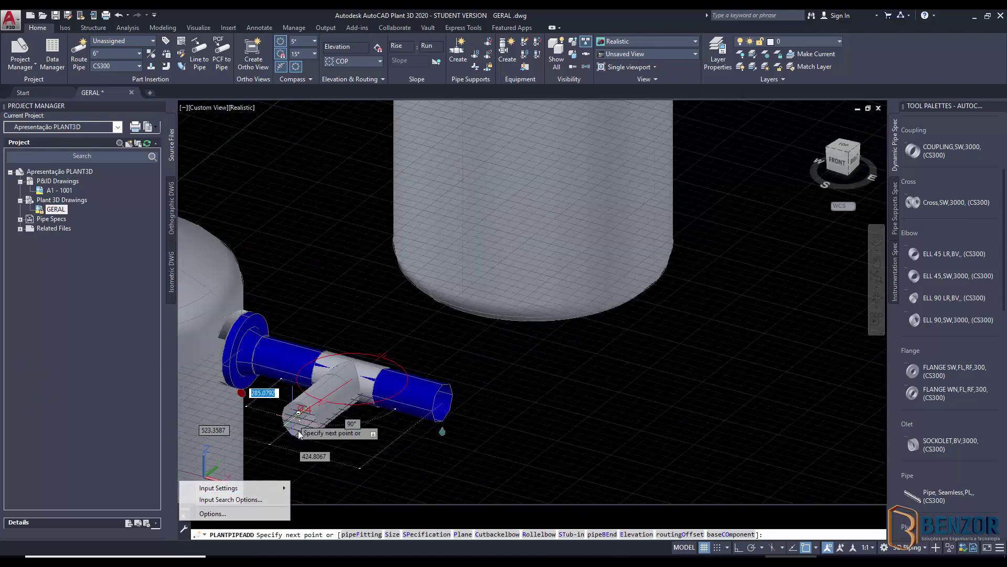
left_click(298, 430)
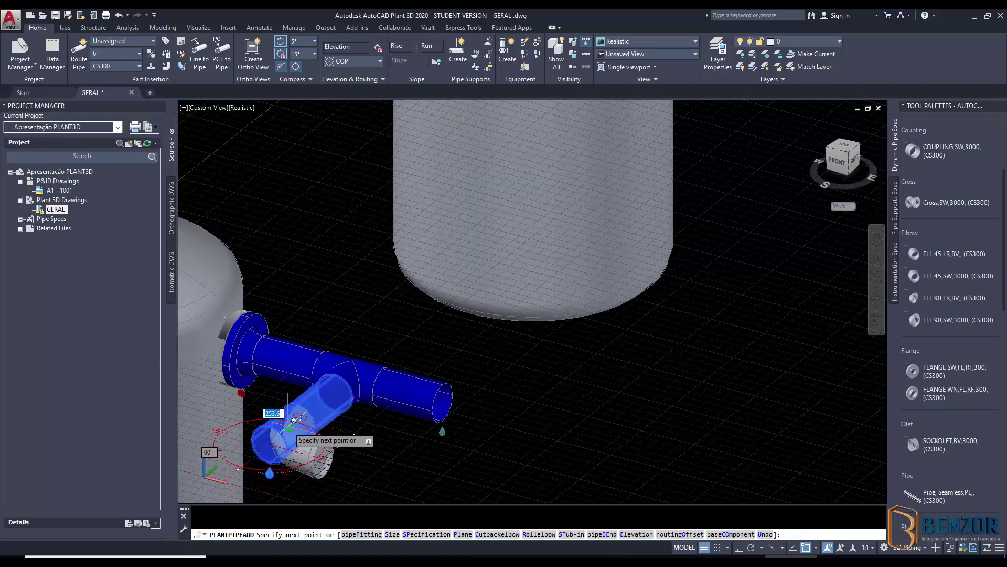
key("Return")
scroll(300, 405, "up", 2)
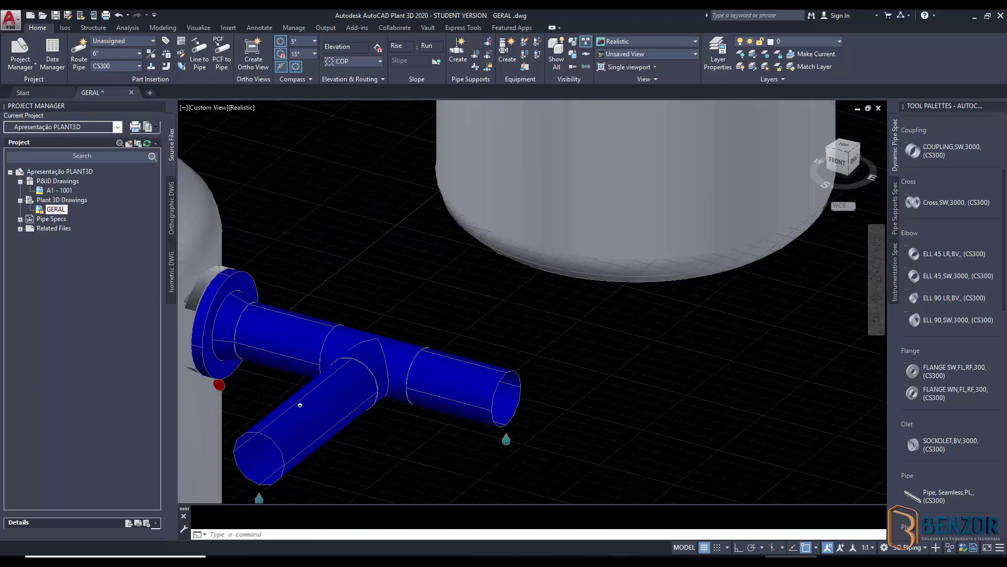
Delete the 6" tee and its branch pipe from the run on the original vessel's side nozzle.
left_click(386, 344)
left_click(367, 366)
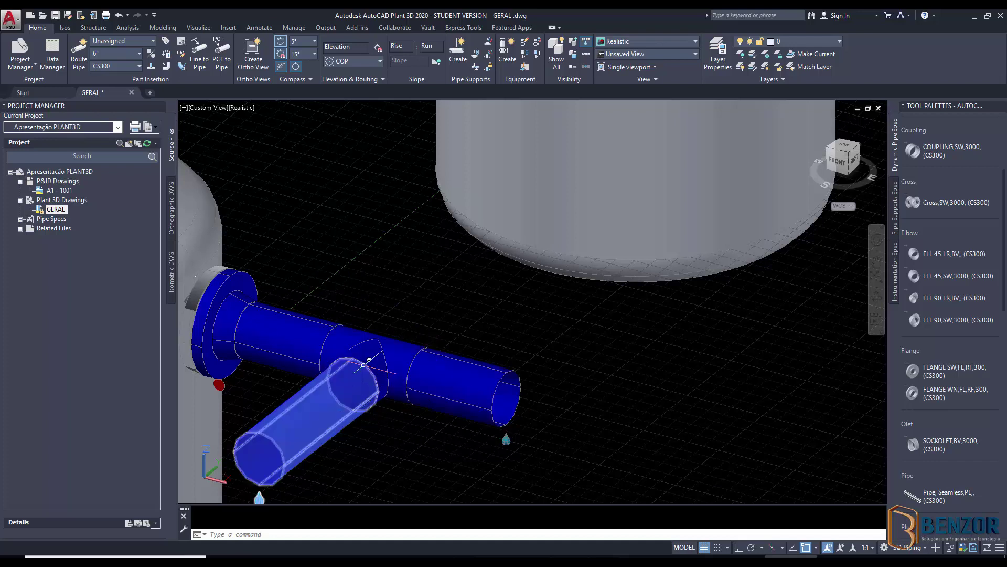
key("Delete")
left_click(344, 377)
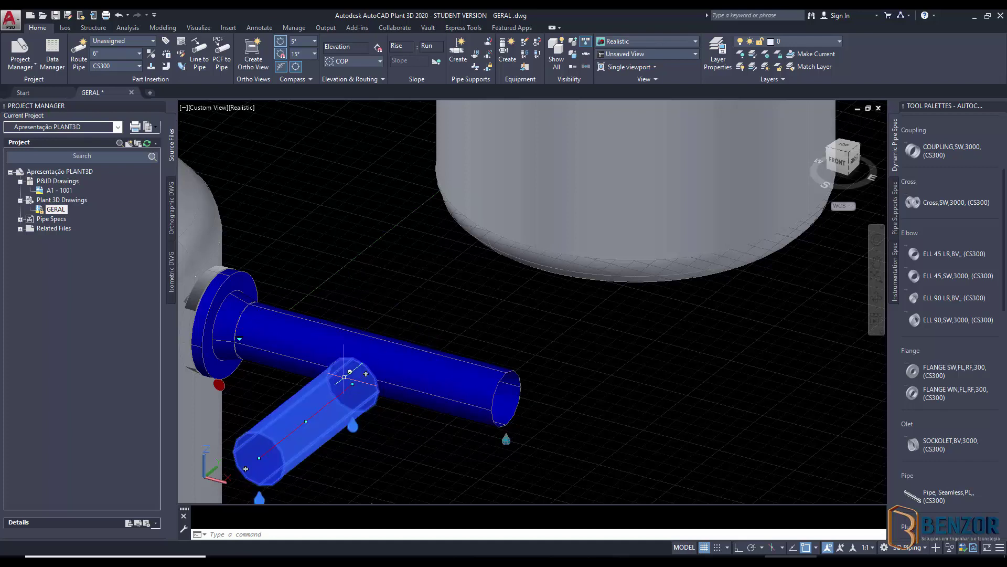
key("Delete")
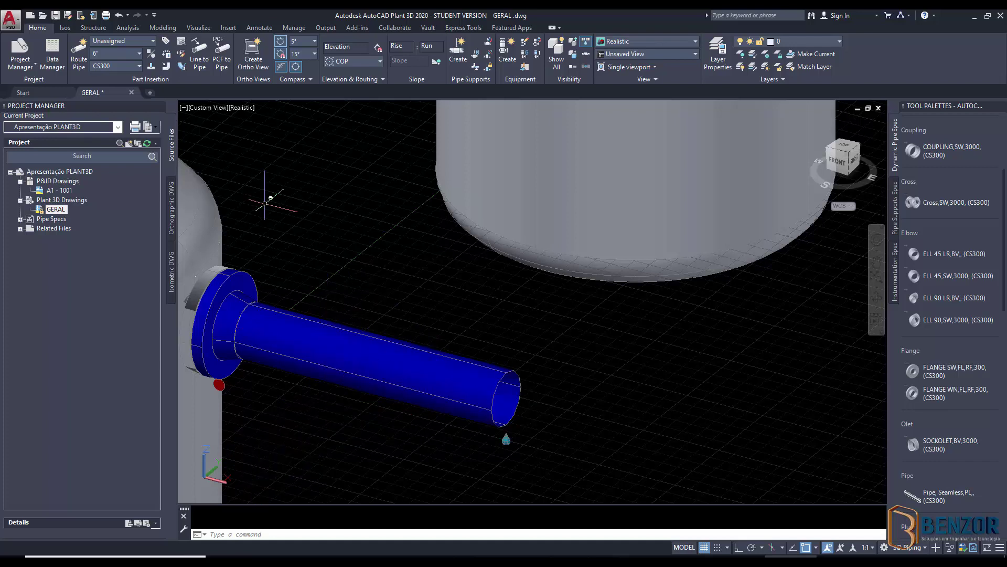
Set the pipe size to 3" and route a straight perpendicular branch from the middle of the 6" run with a reducing tee.
left_click(129, 51)
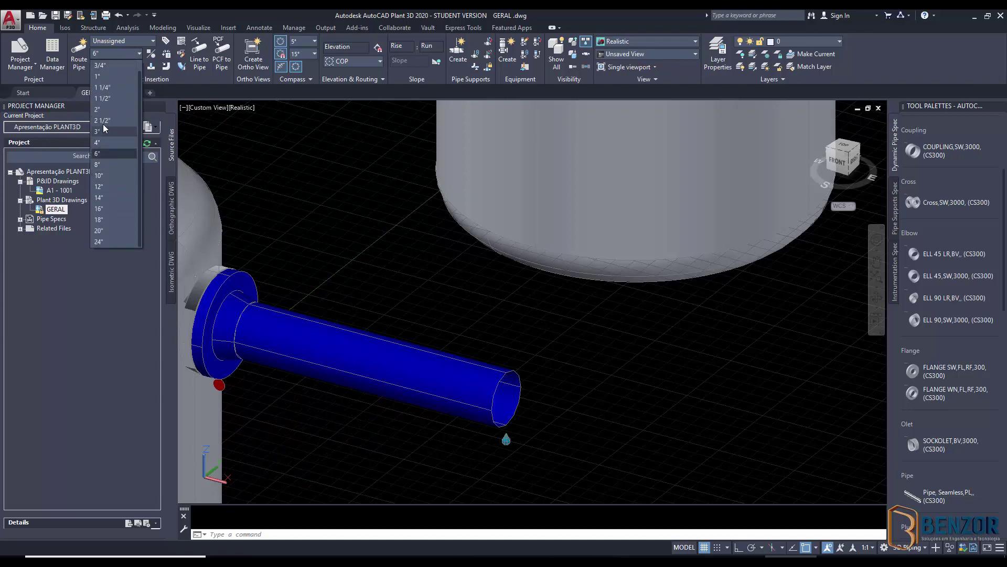
left_click(105, 133)
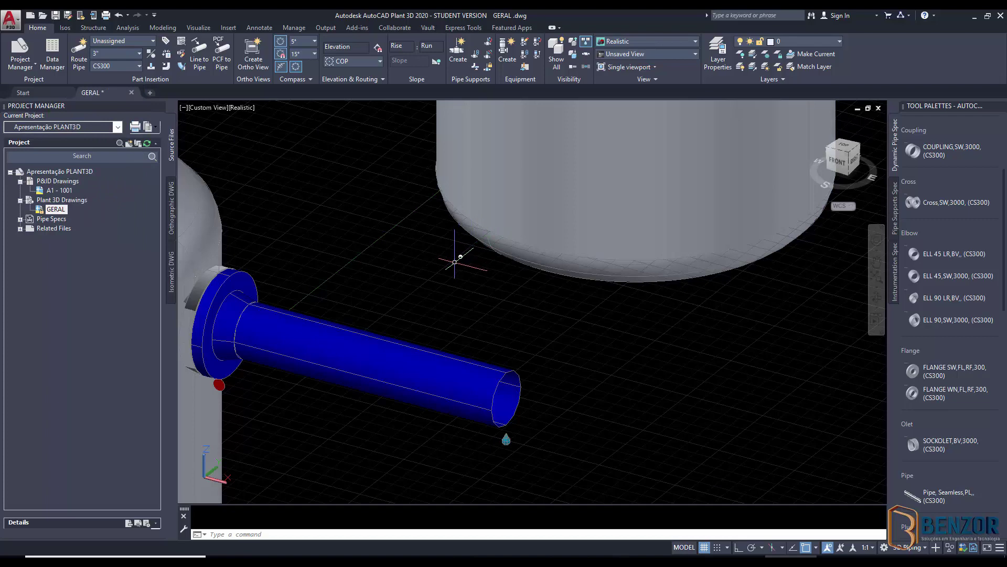
left_click(86, 54)
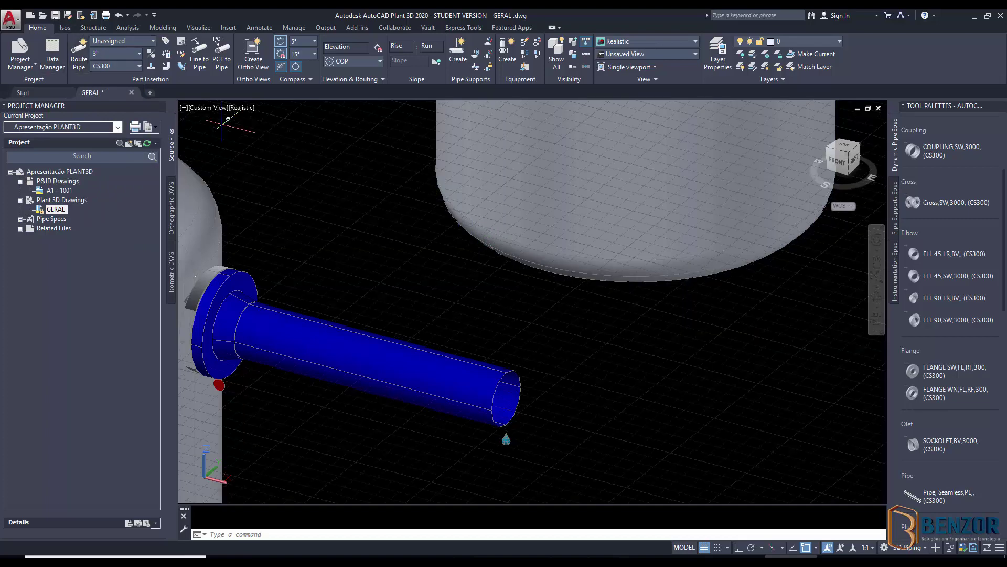
left_click(393, 362)
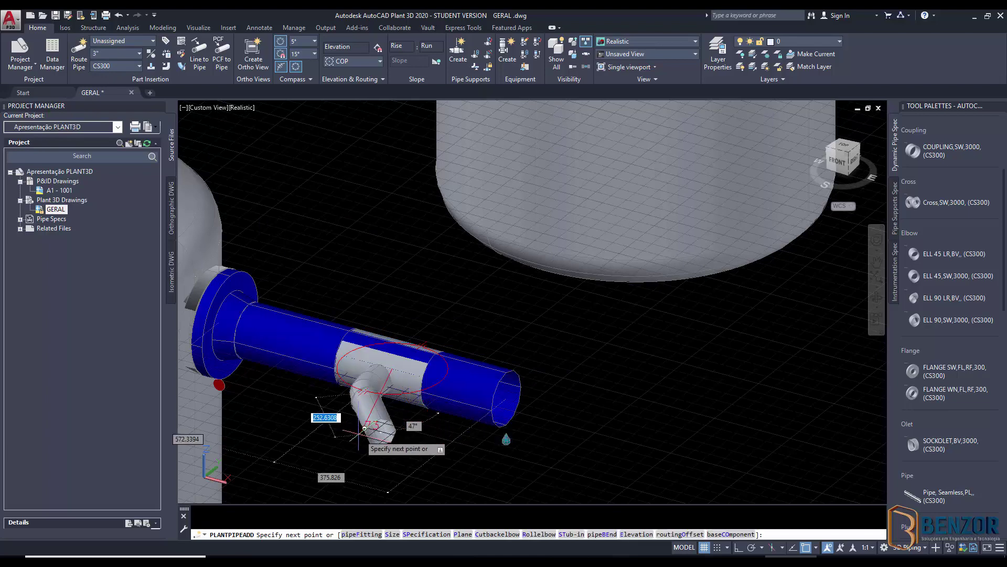
middle_click_drag(330, 382, 492, 219)
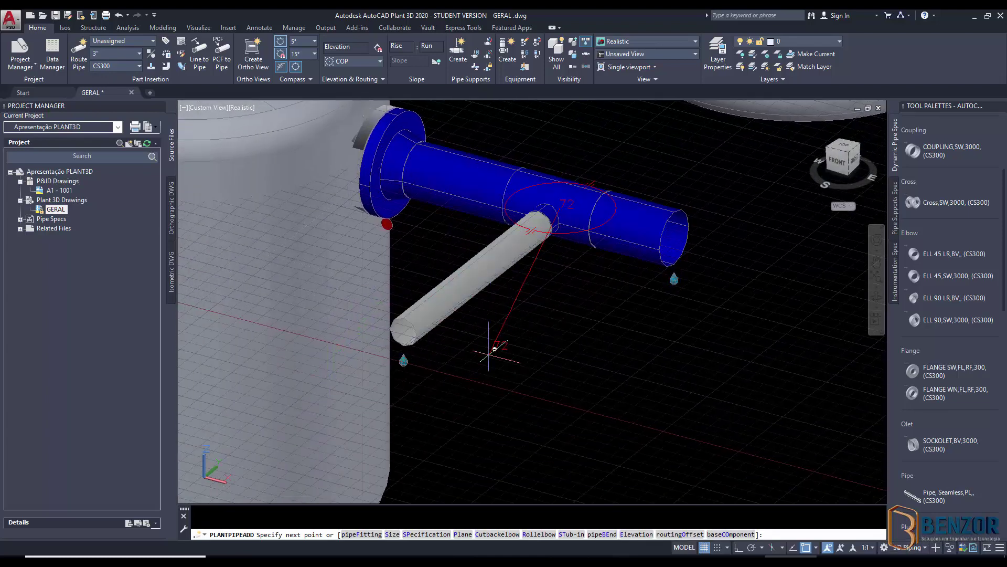
left_click(403, 331)
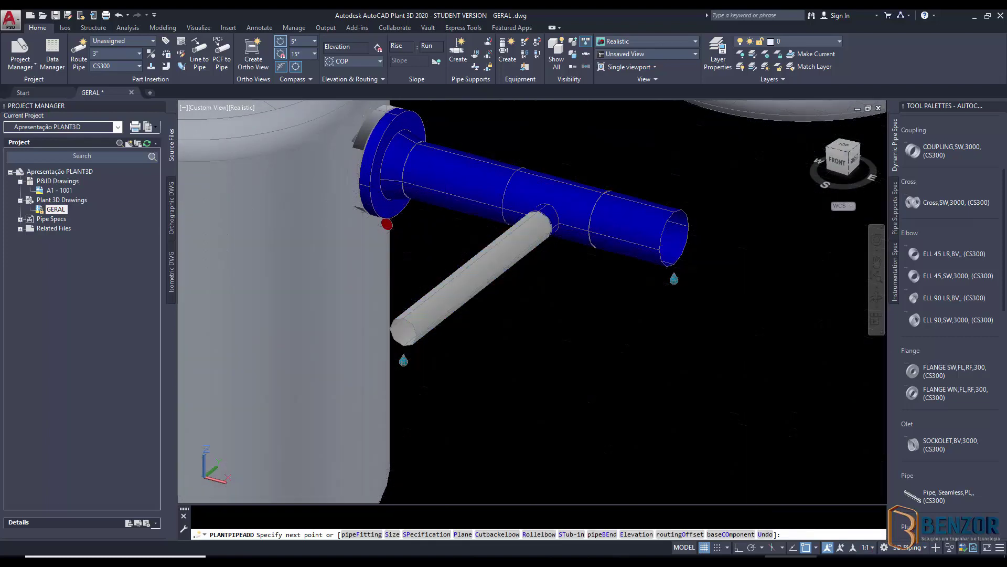
key("Return")
Delete the reducing tee that joins the 6" run to the 3" branch pipe.
left_click(560, 247)
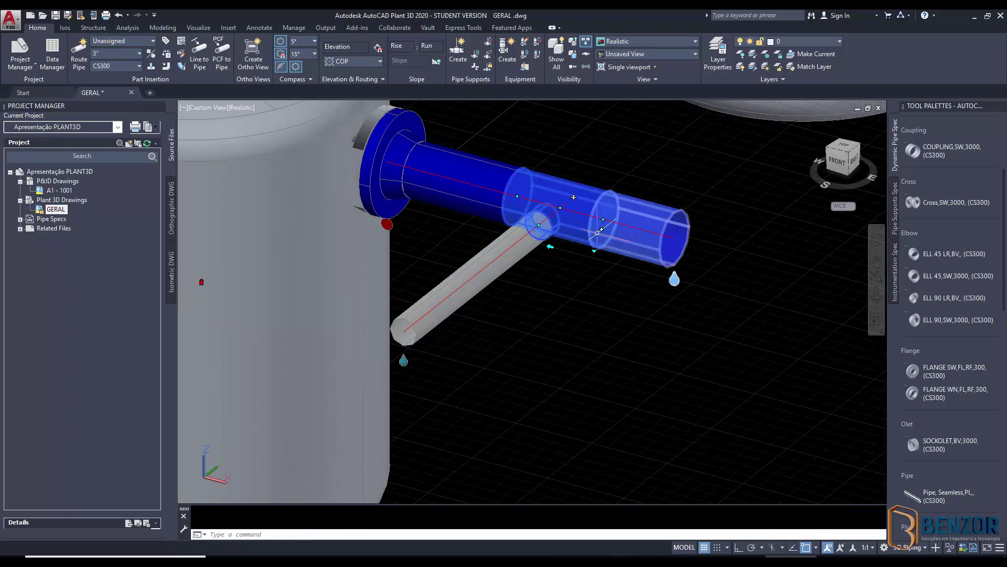
scroll(572, 297, "up", 5)
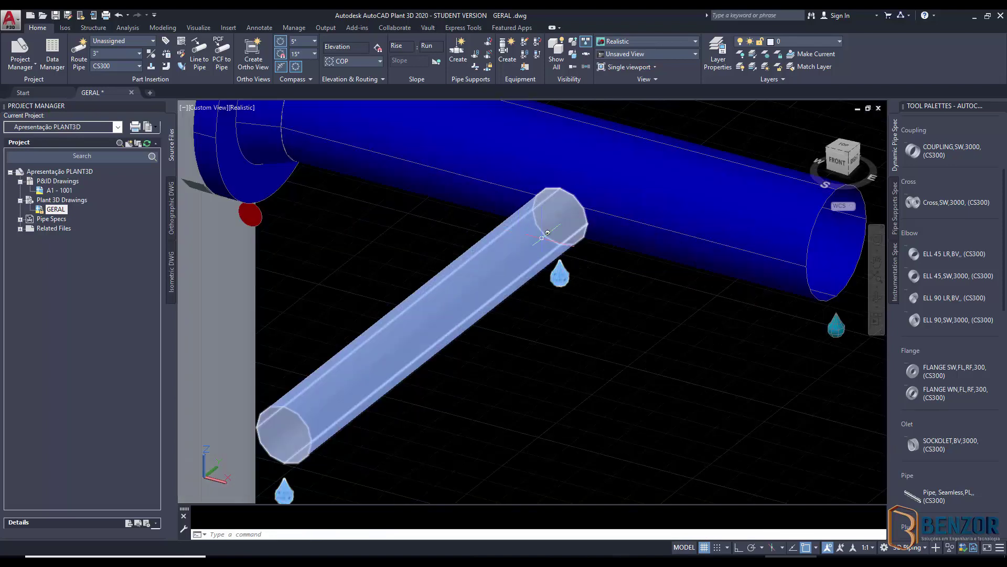
scroll(572, 296, "down", 5)
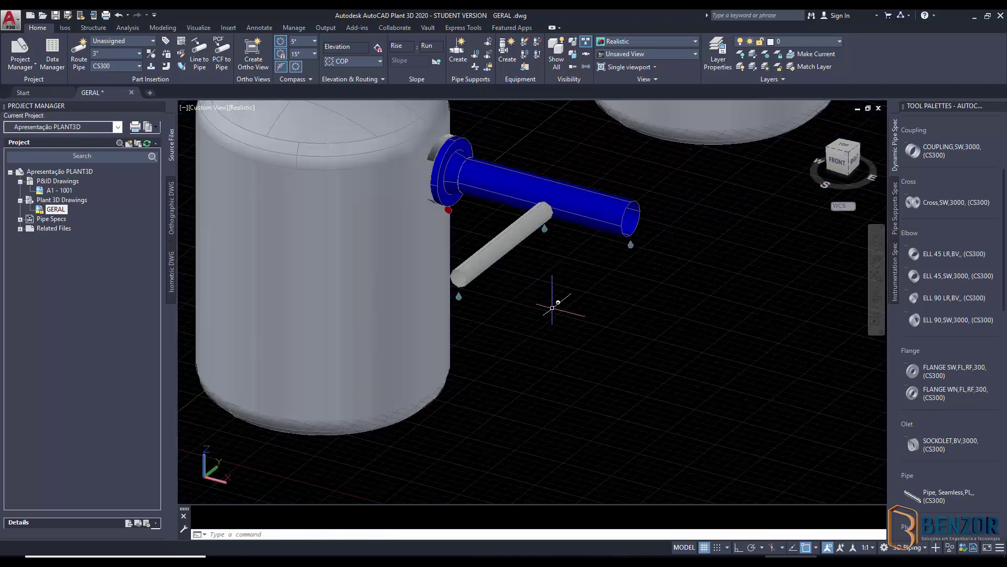
Continue the 3" branch pipe from its open inner end into the 6" run to rejoin them with a reducing tee.
scroll(531, 331, "up", 5)
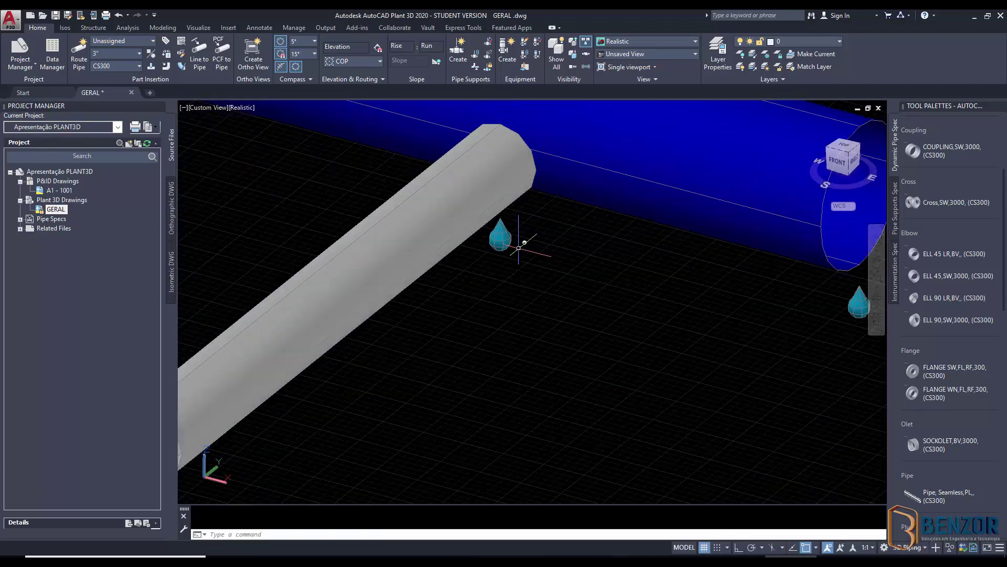
left_click(500, 197)
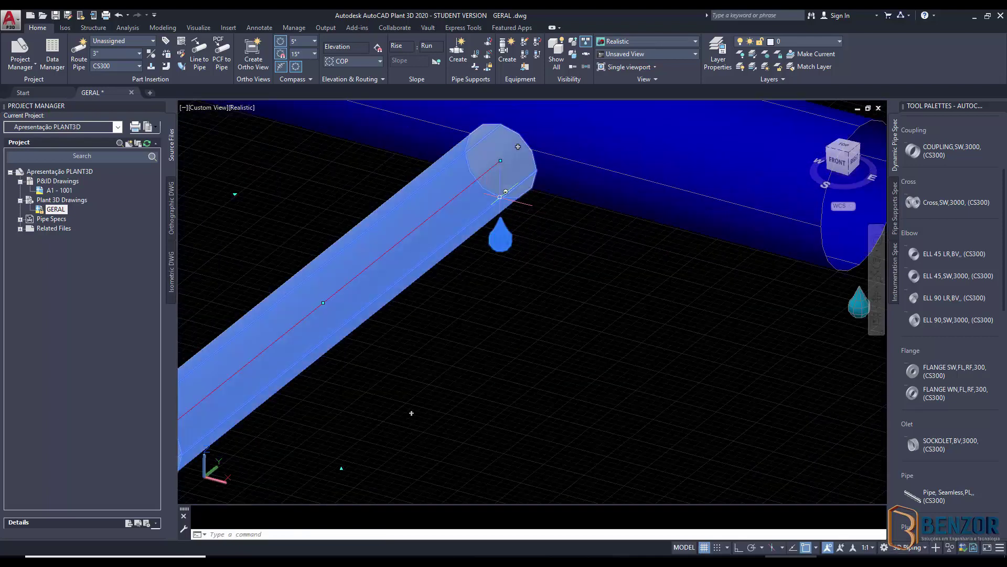
left_click(519, 144)
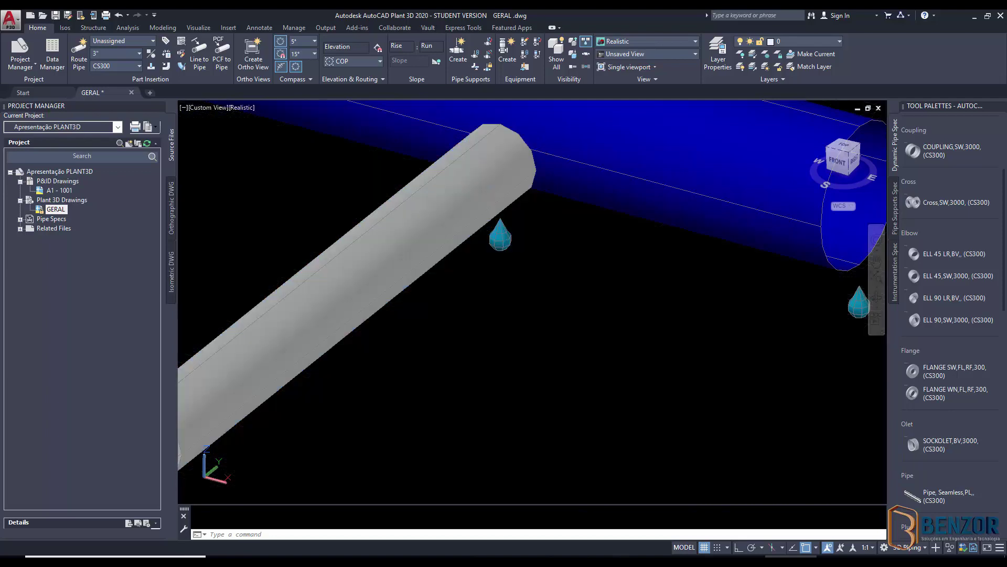
scroll(561, 110, "down", 8)
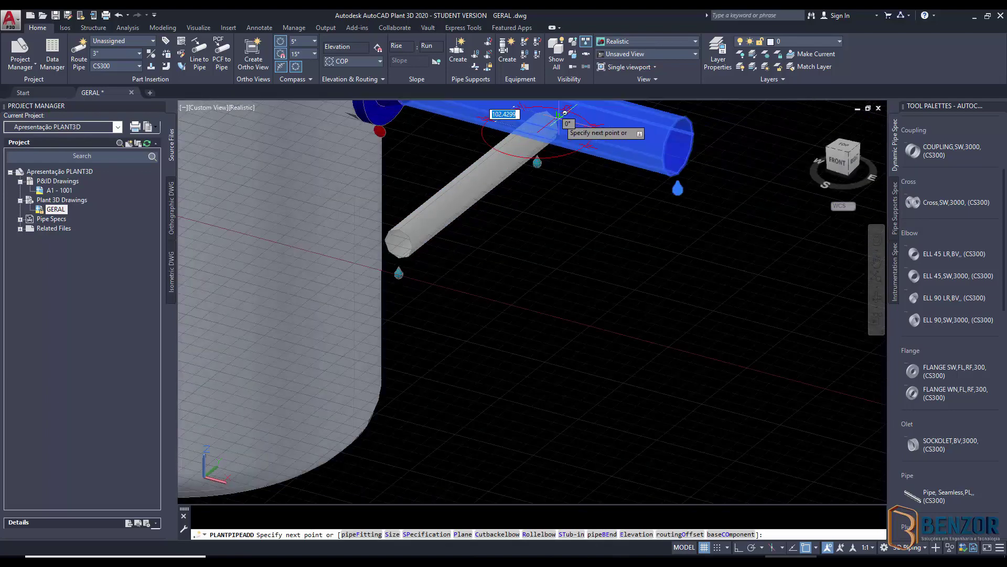
middle_click_drag(522, 200, 455, 199)
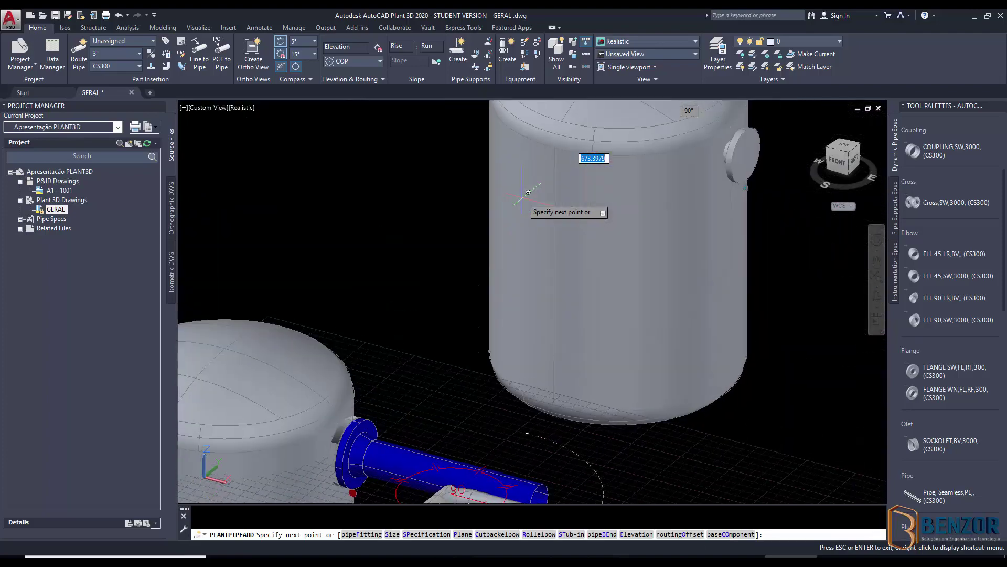
middle_click_drag(461, 451, 445, 308)
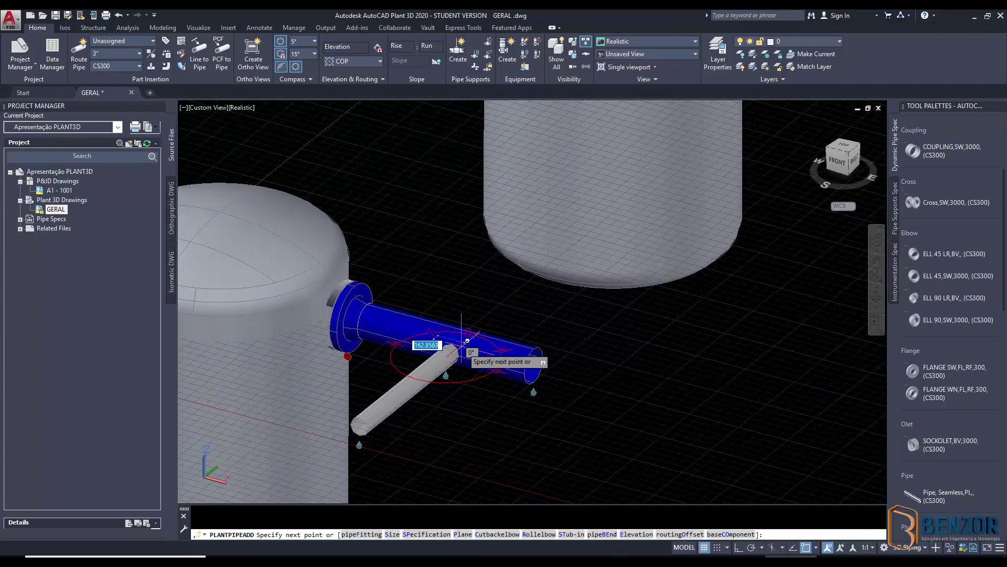
left_click(454, 346)
key("Escape")
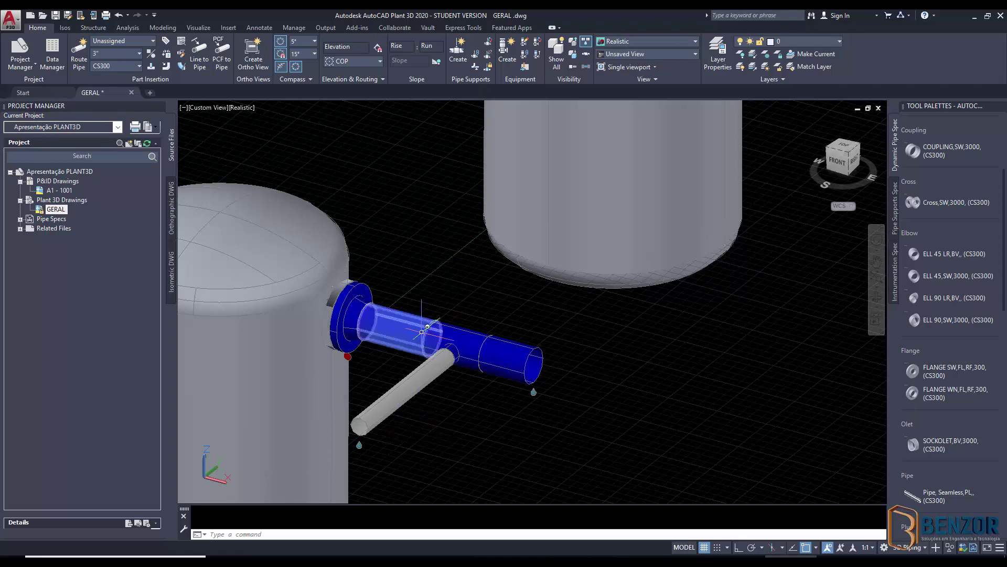
Review the substitute fittings offered for the reducing tee on the 6" run and inspect its joint with the branch.
left_click(443, 330)
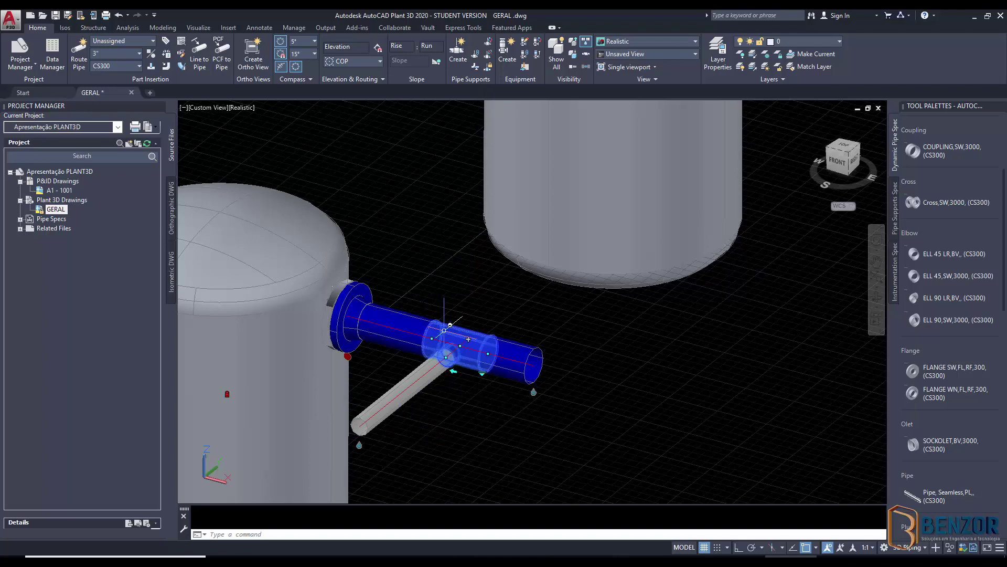
left_click(481, 373)
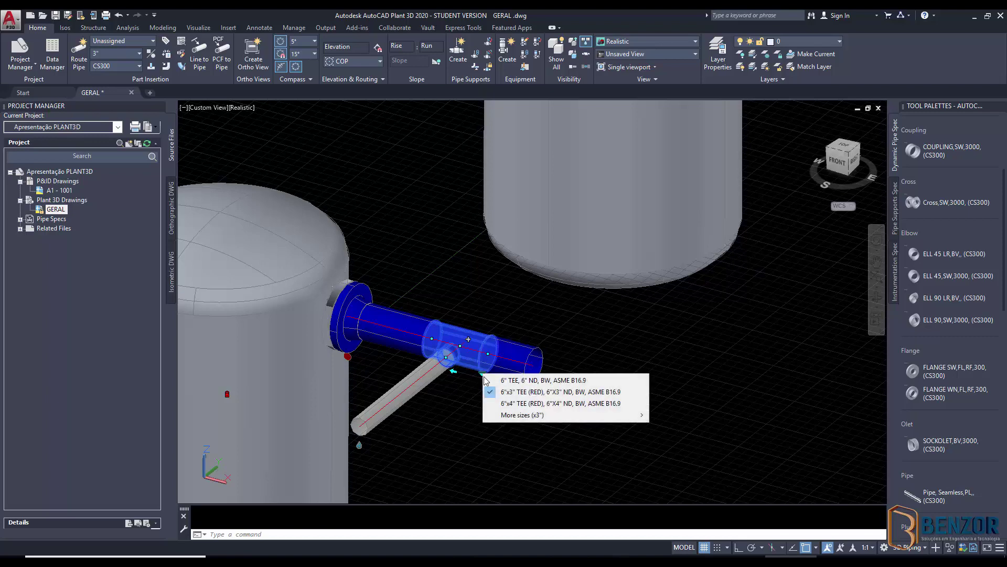
mouse_move(499, 416)
key("Escape")
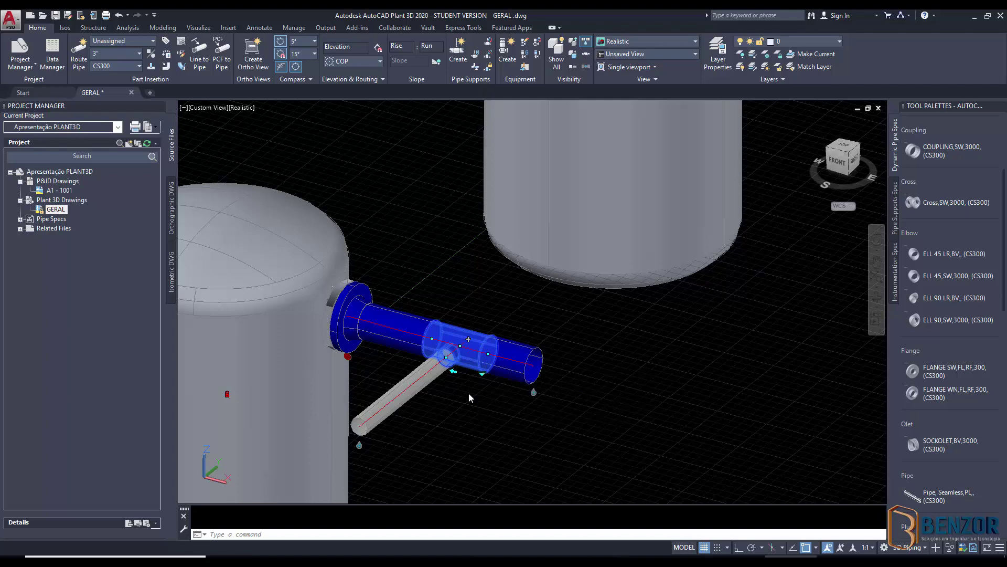
scroll(415, 333, "up", 3)
scroll(415, 333, "up", 2)
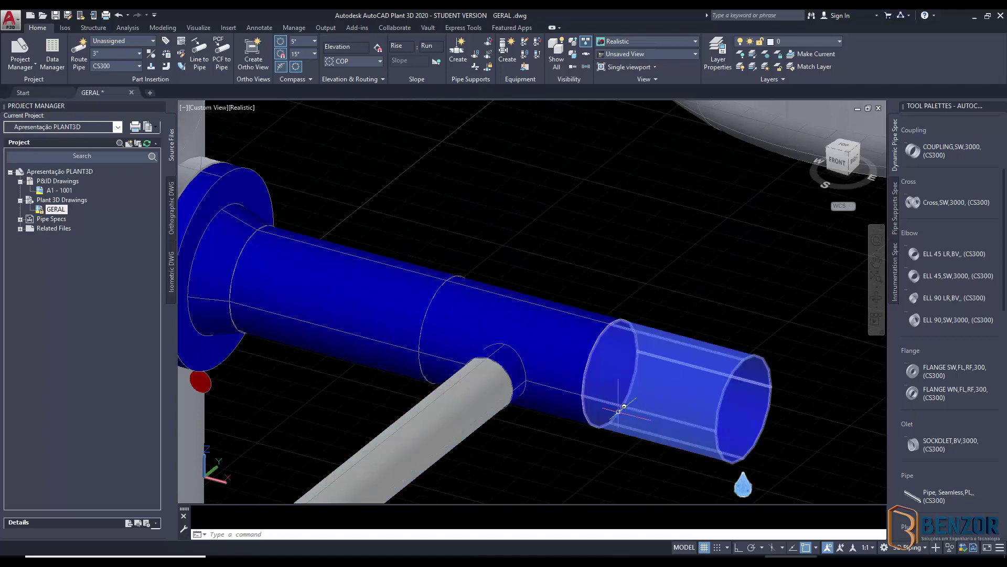
scroll(577, 406, "down", 2)
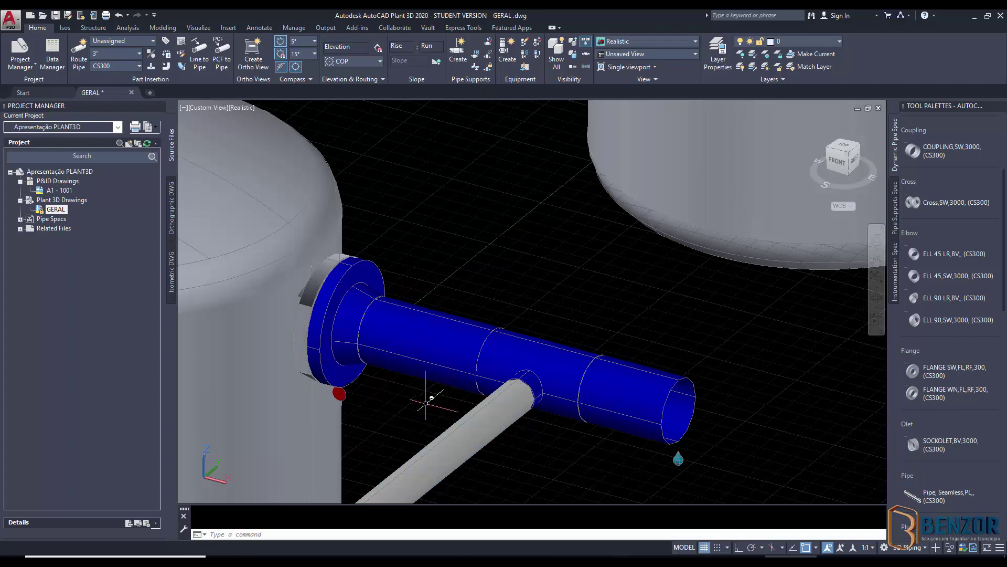
Delete the 3" branch pipe attached to the reducing tee.
left_click(473, 411)
key("Escape")
left_click(484, 404)
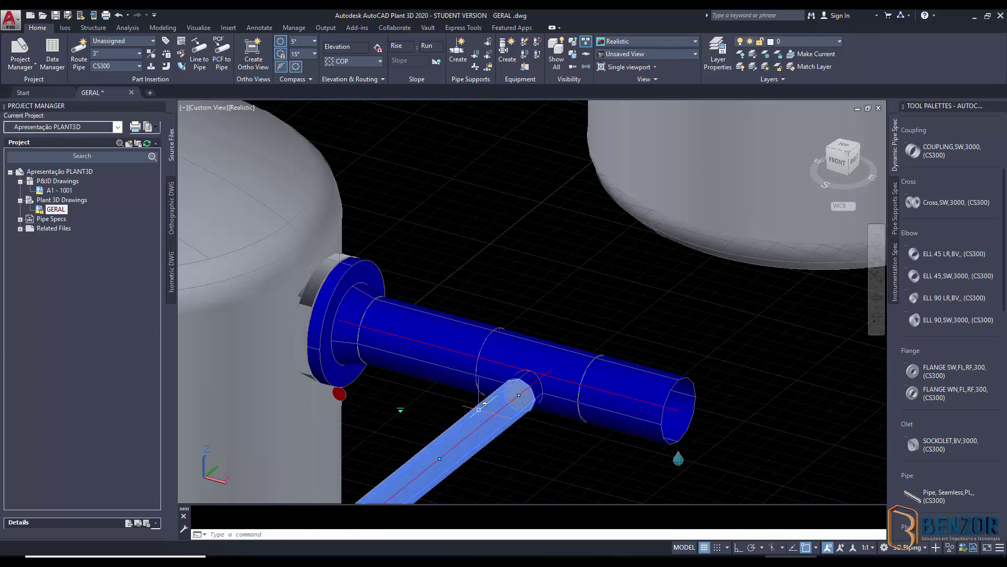
key("Delete")
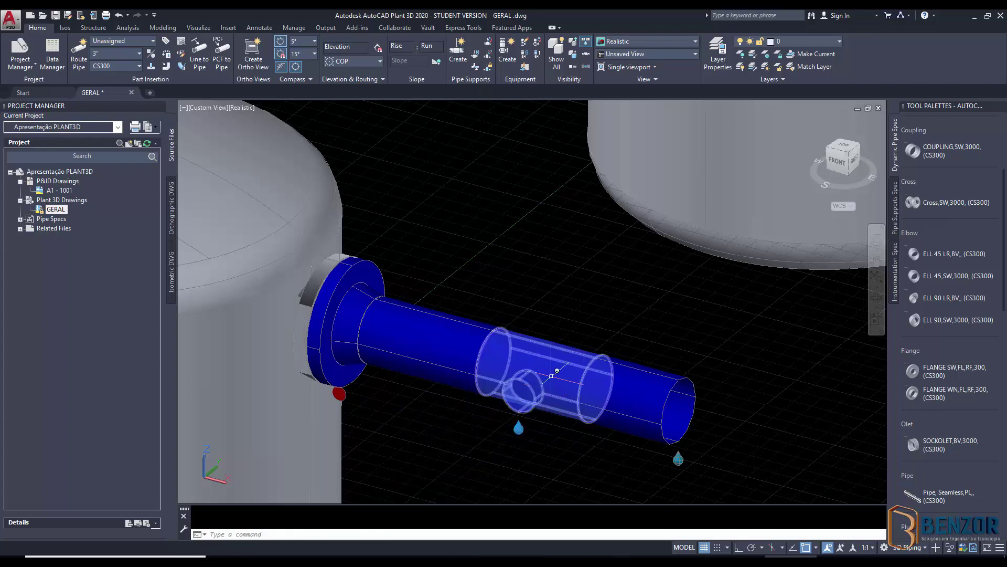
Delete the reducing tee so the 6" run from the flanged nozzle is one continuous pipe.
left_click(511, 401)
key("Delete")
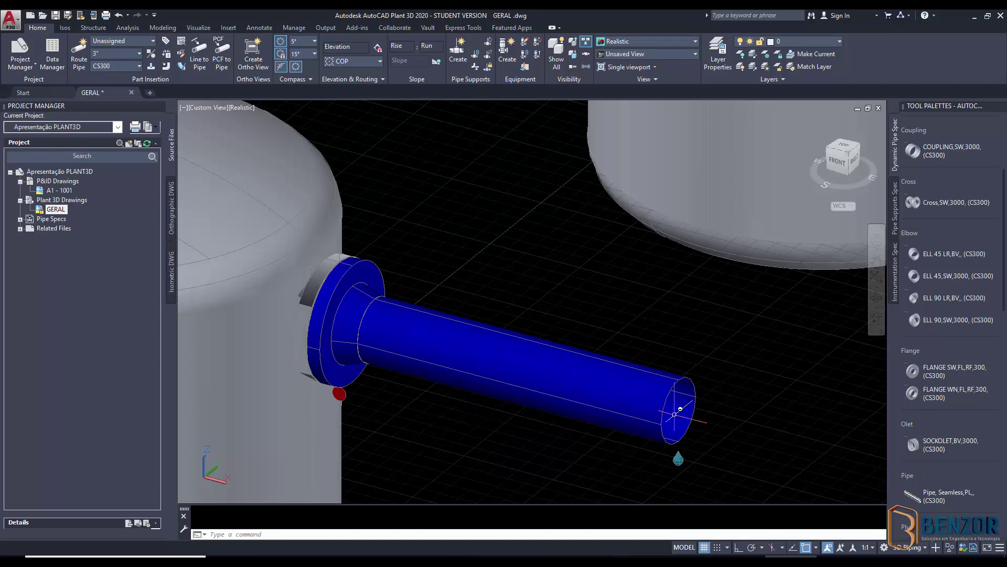
scroll(946, 416, "down", 3)
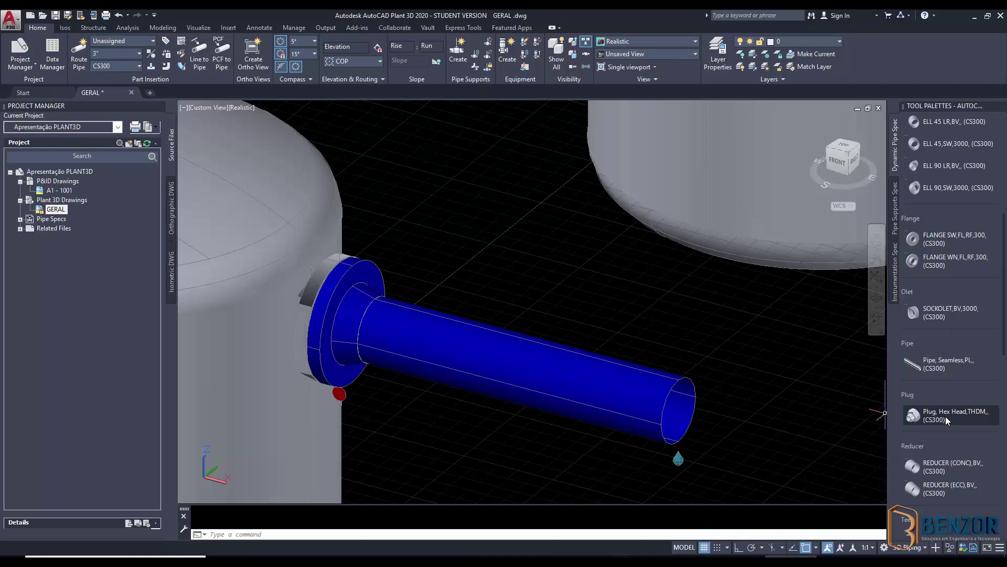
Route a 3" CS300 branch pipe from the middle of the 6" run, perpendicular to it toward the front of the vessel.
scroll(769, 400, "down", 5)
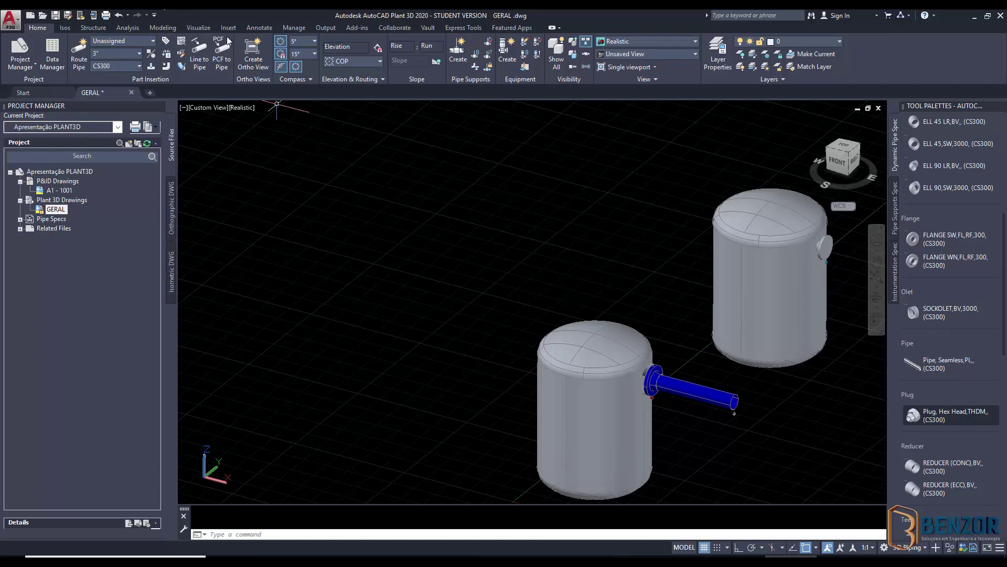
left_click(78, 52)
left_click(692, 393)
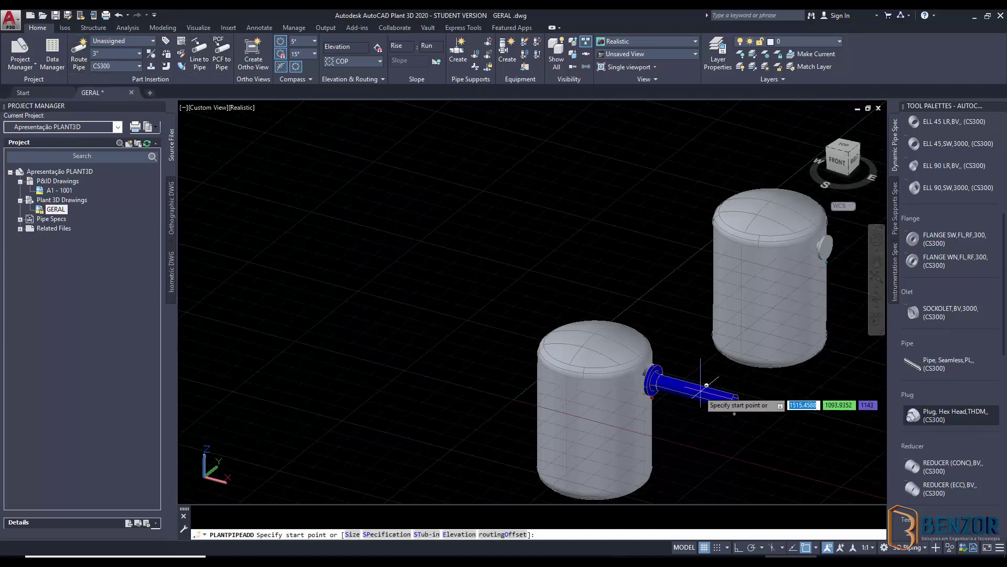
left_click(630, 445)
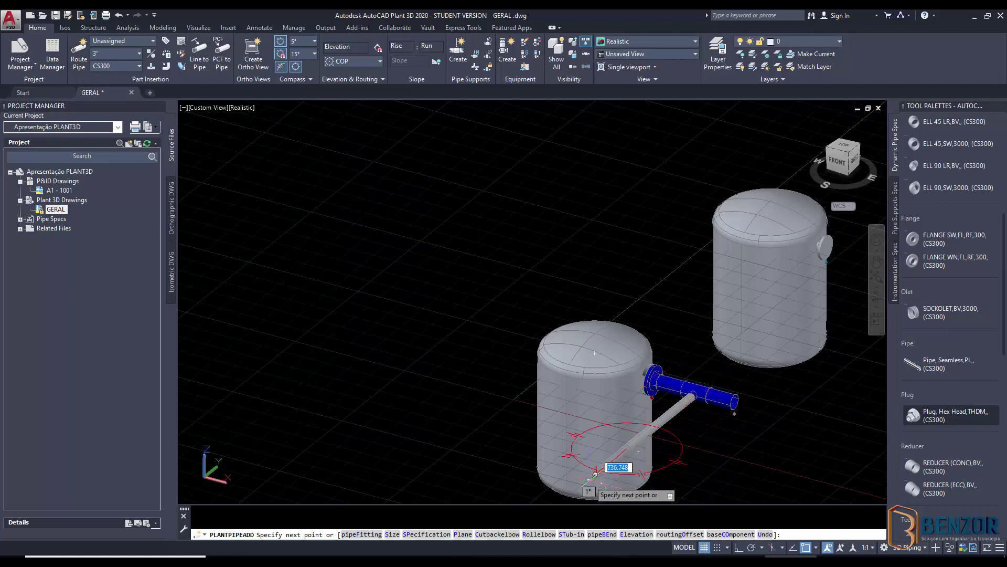
key("Escape")
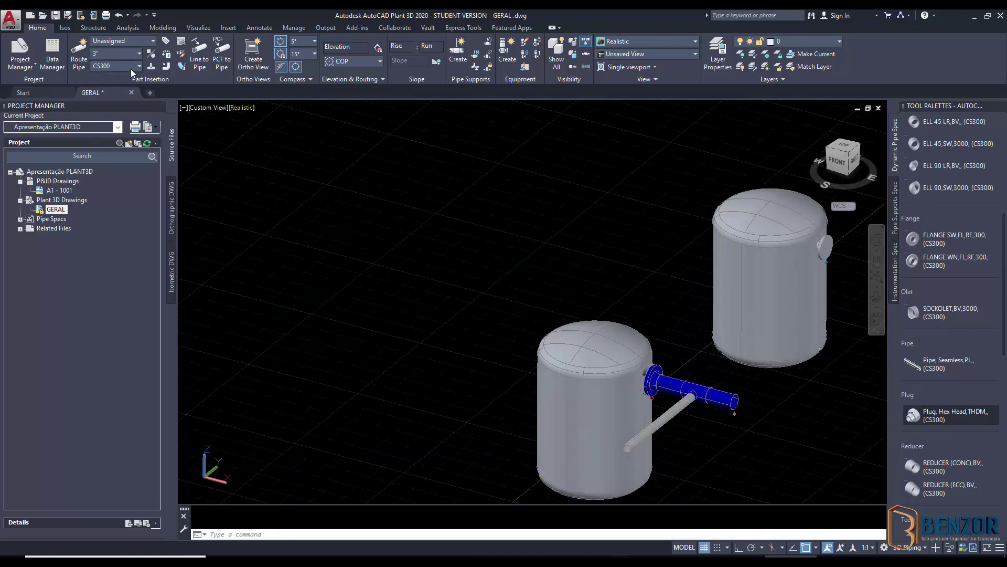
Route a second 3" pipe from the middle of the branch, parallel to the 6" run, joined with a tee.
left_click(80, 52)
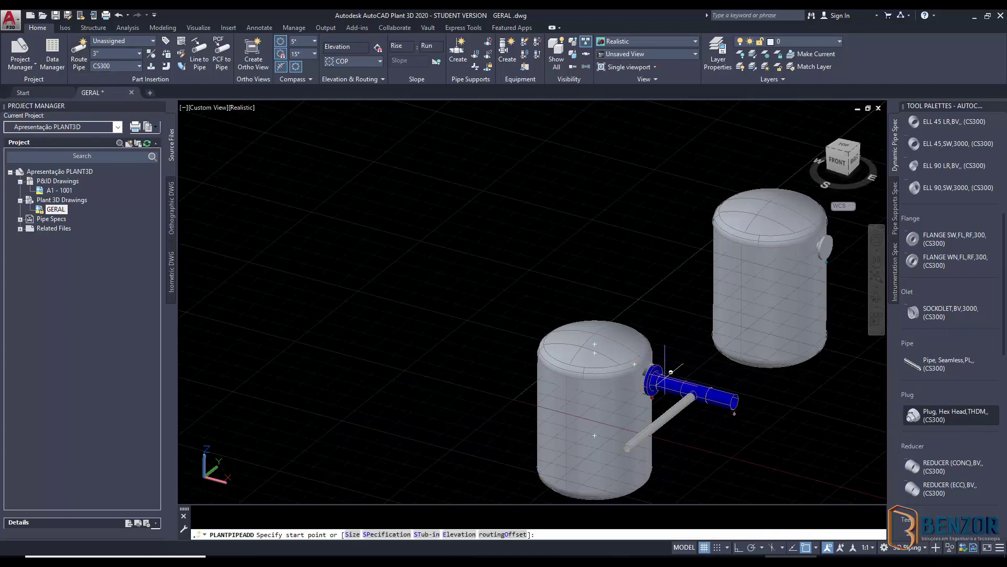
scroll(683, 417, "up", 3)
left_click(653, 422)
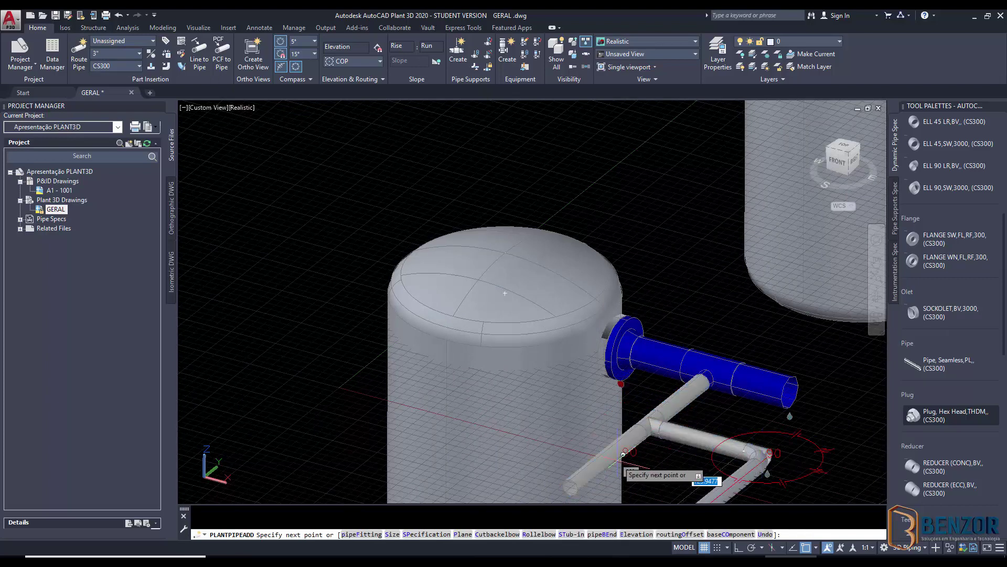
left_click(769, 457)
key("Return")
Route a third 3" pipe from the middle of the second branch, parallel to the first branch.
scroll(691, 432, "up", 3)
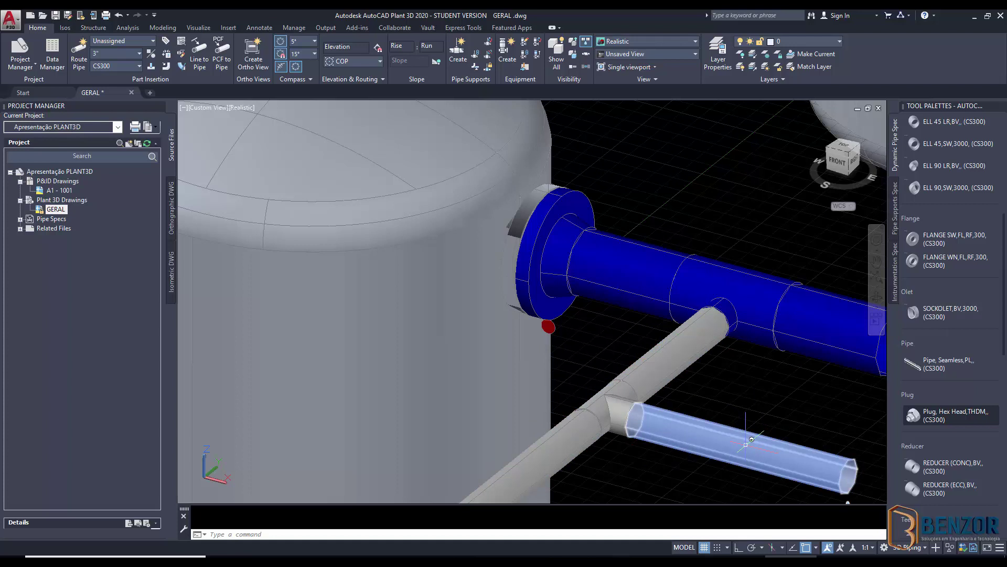
right_click(751, 438)
left_click(834, 467)
left_click_drag(742, 411, 642, 312)
key("Escape")
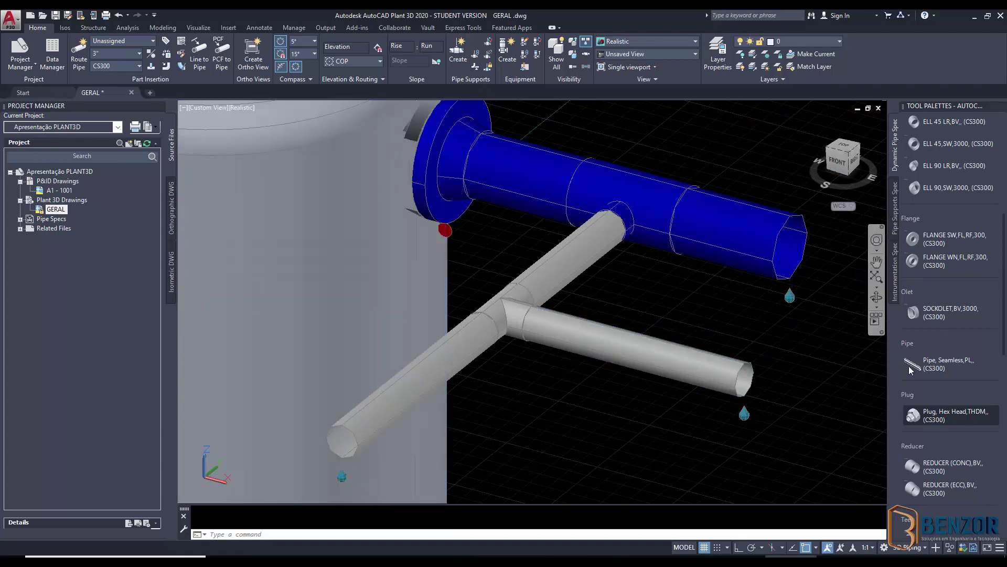
left_click(79, 52)
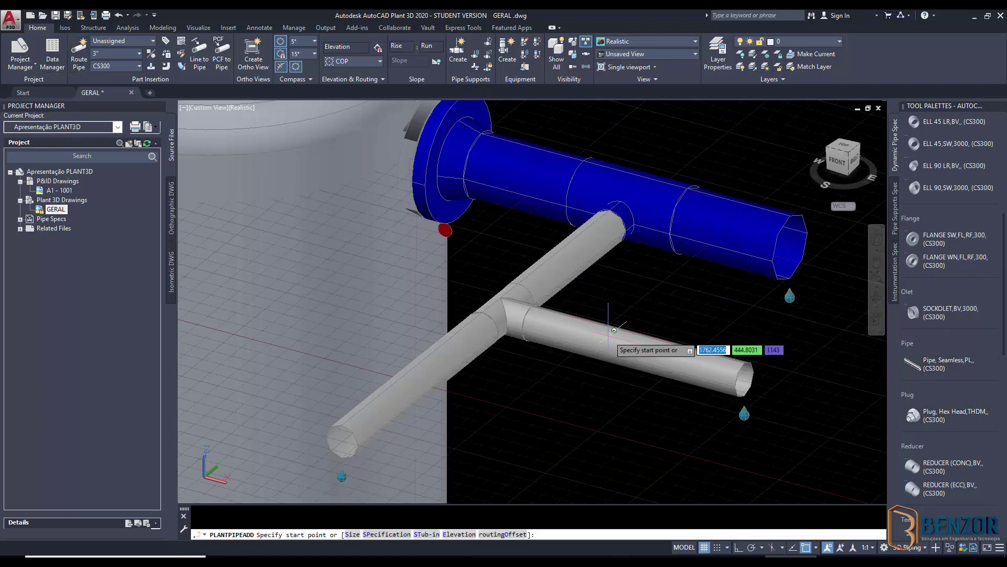
left_click(632, 341)
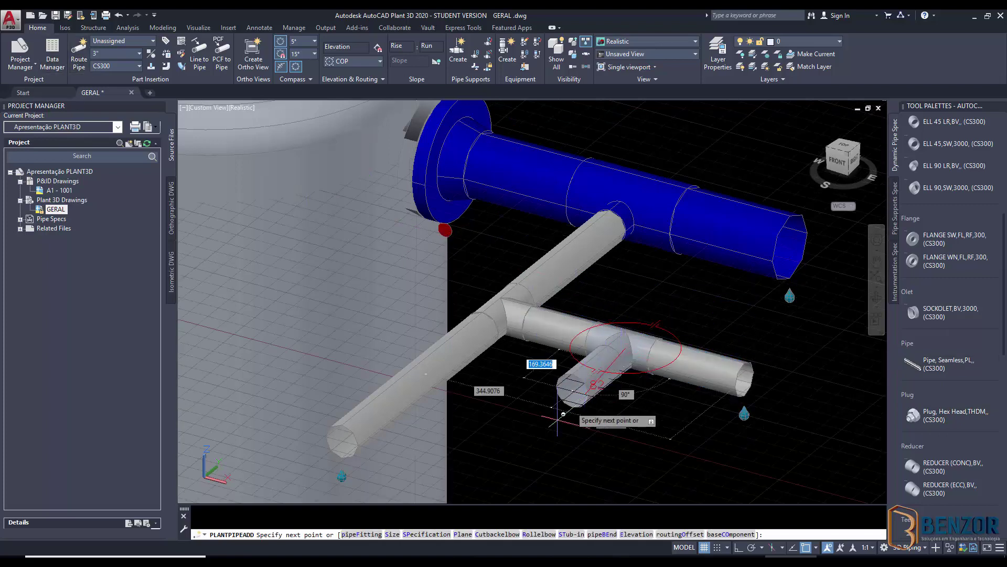
left_click(511, 439)
key("Escape")
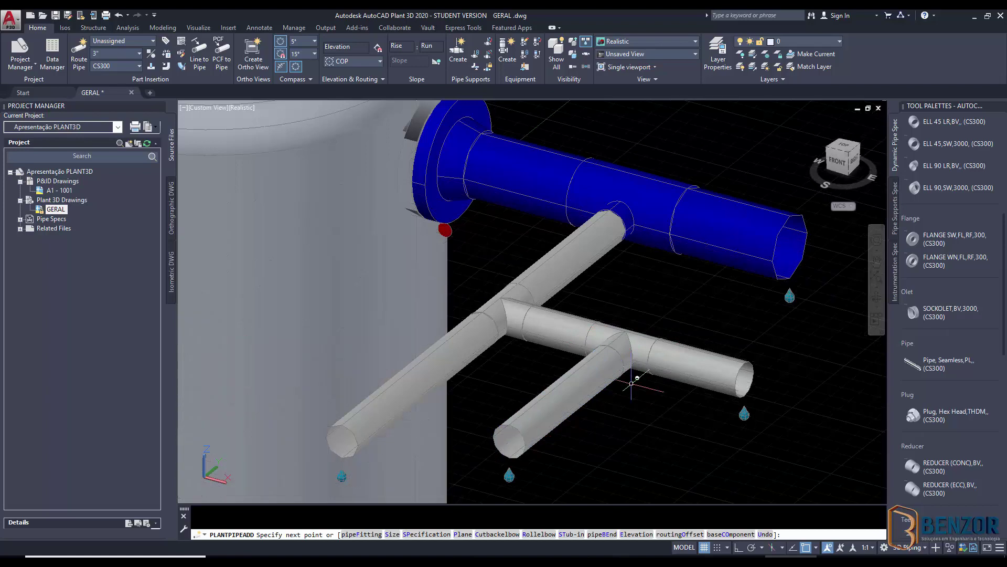
Delete all the 3" branch pipes with their tees and the 6" end pipe beyond the reducing tee.
mouse_move(681, 347)
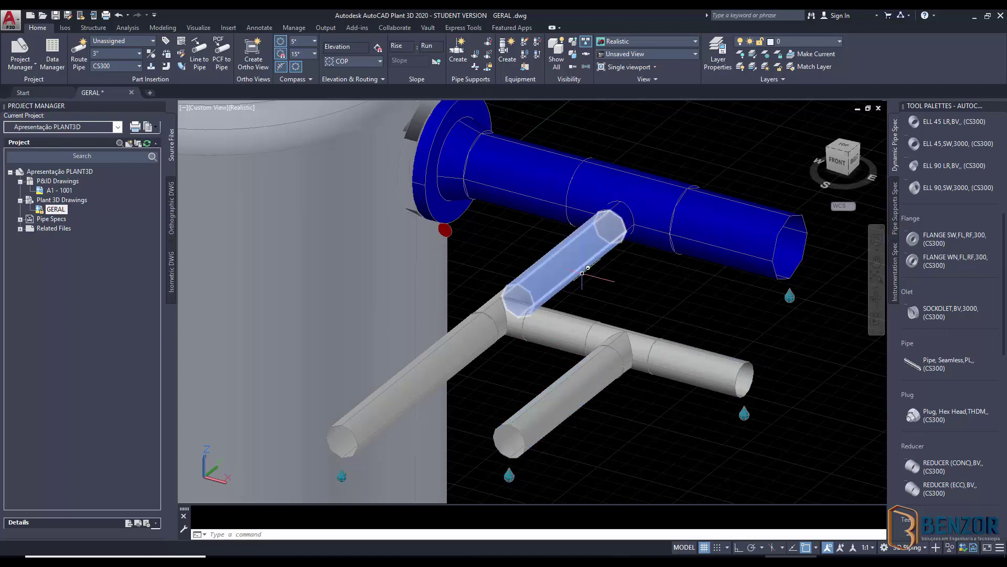
scroll(582, 273, "up", 3)
scroll(578, 220, "down", 5)
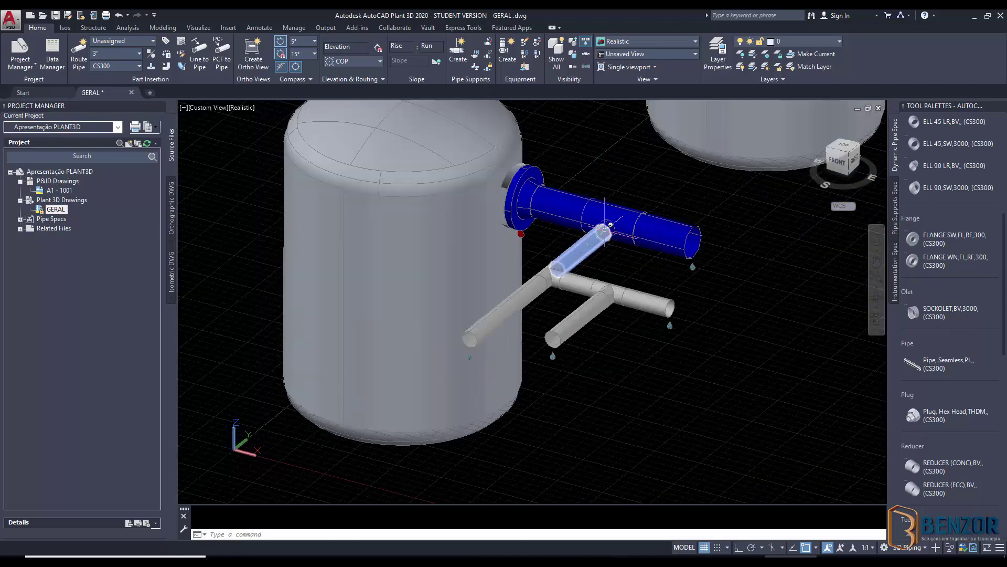
left_click(580, 284)
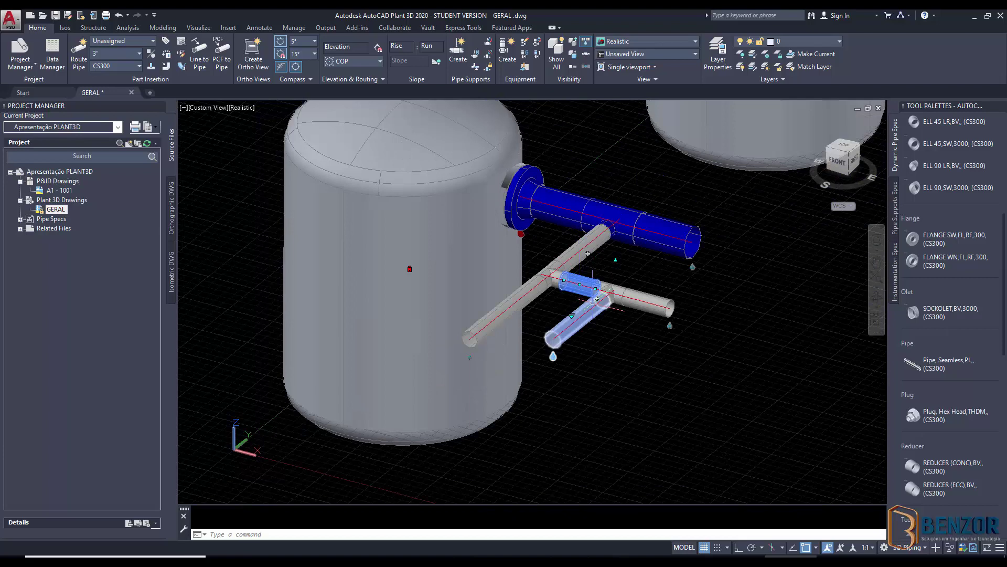
left_click(674, 367)
left_click(555, 257)
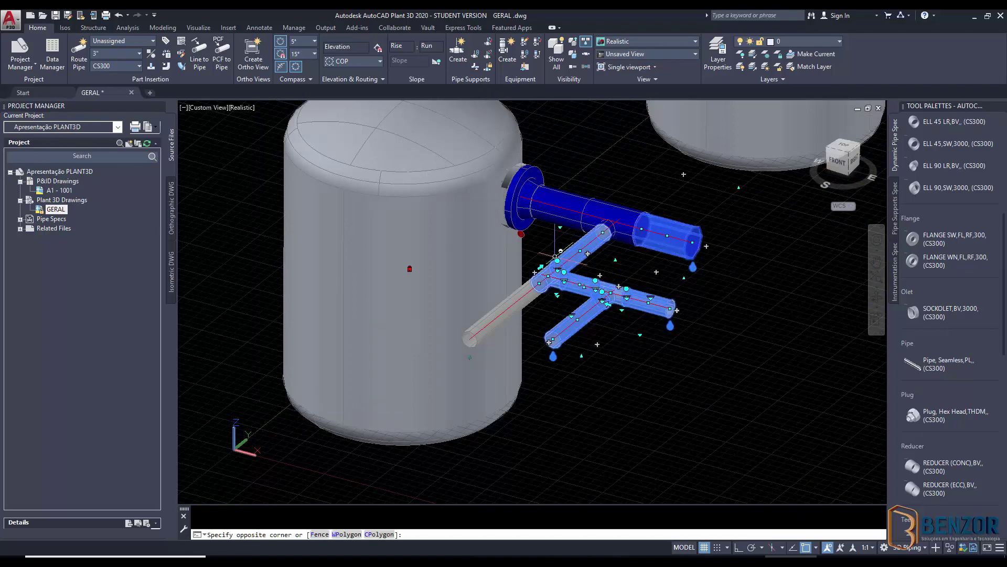
key("Delete")
left_click(524, 299)
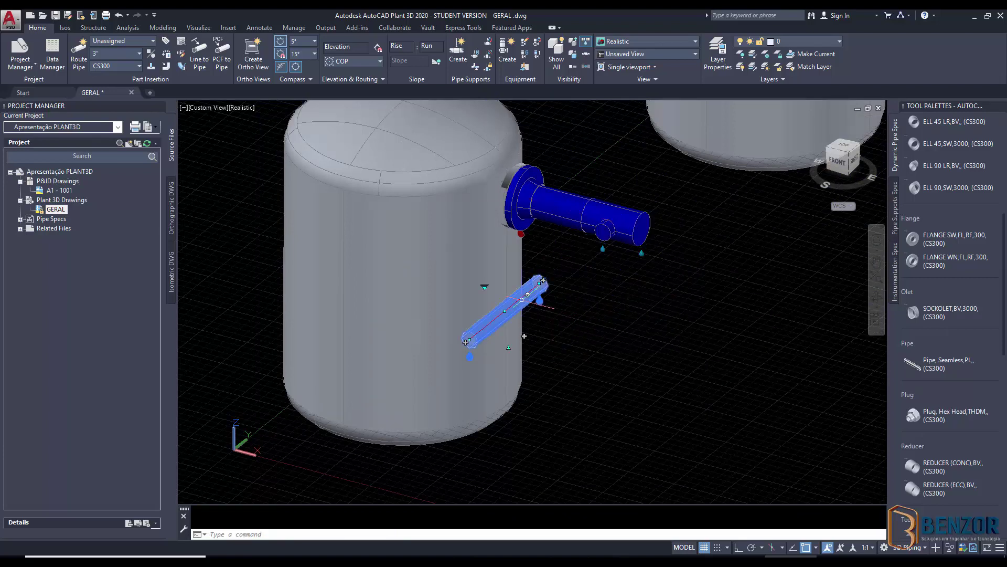
key("Delete")
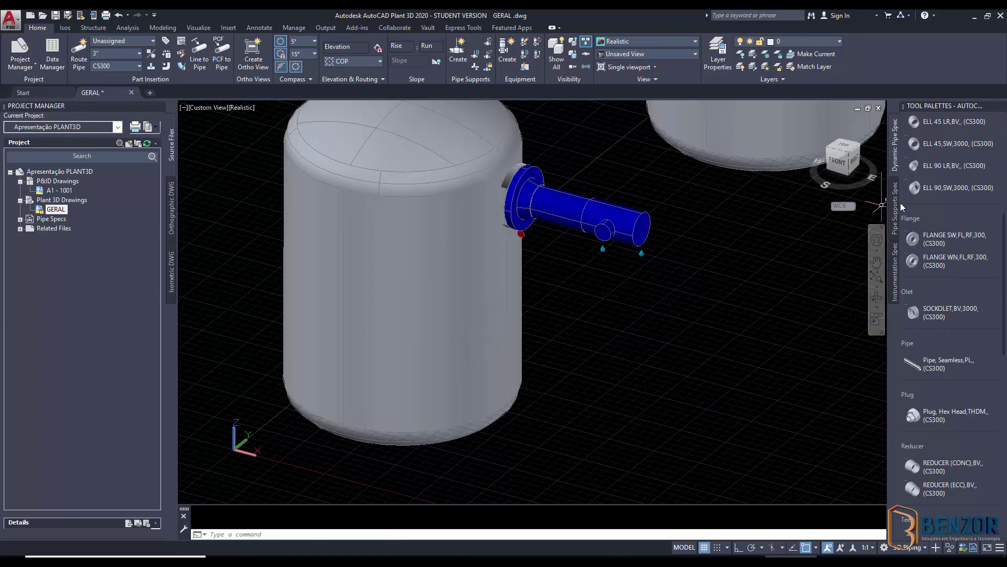
scroll(939, 294, "down", 10)
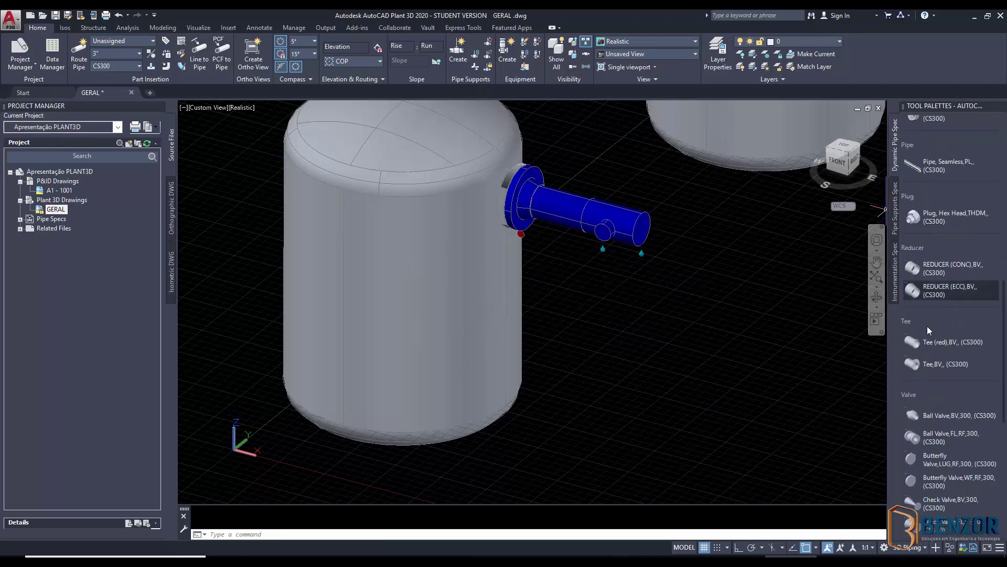
scroll(926, 346, "up", 4)
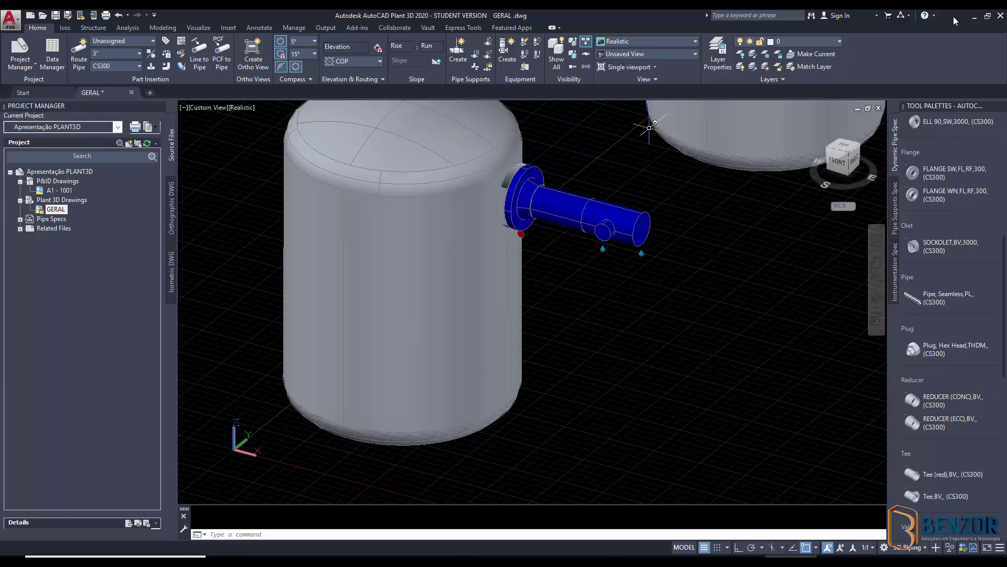
Switch to AutoCAD Plant 3D Spec Editor 2020 and open the CS300 spec from the CPak ASME folder.
left_click(975, 16)
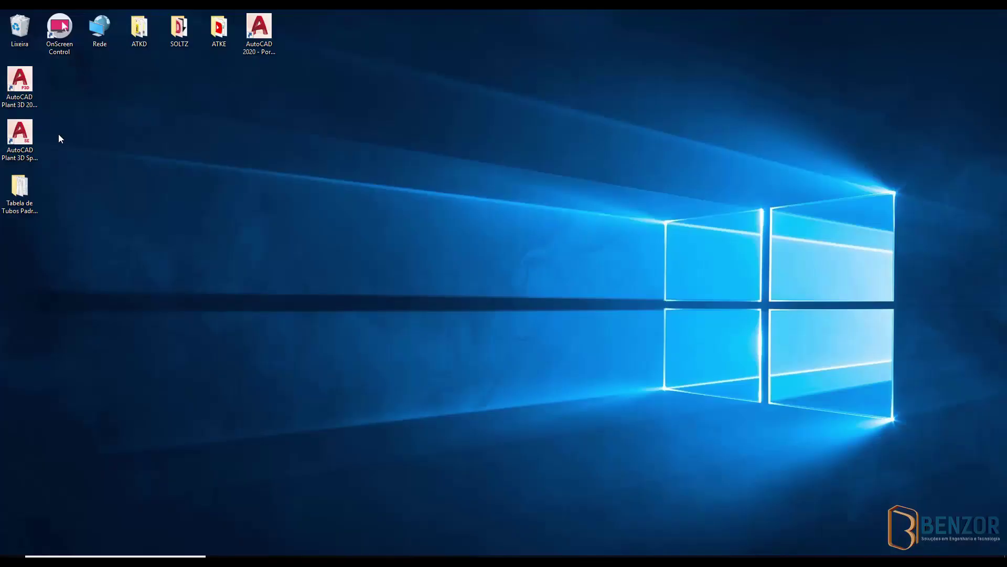
left_click(39, 135)
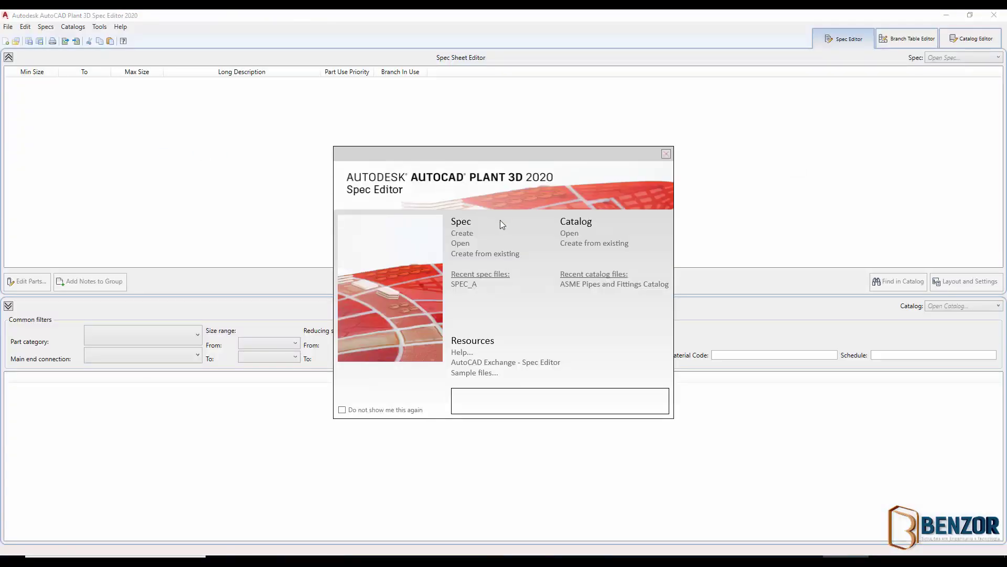
left_click(464, 244)
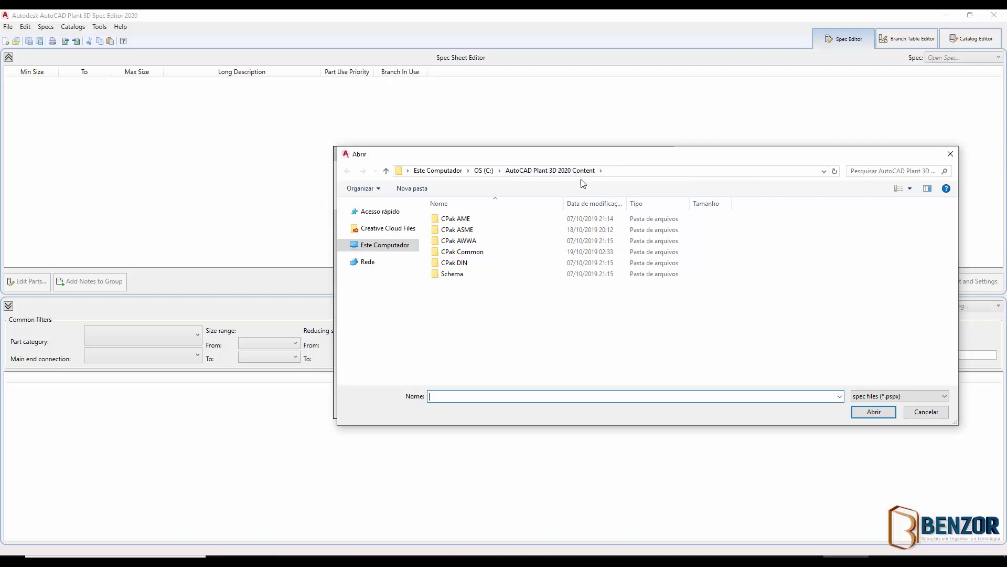
double_click(483, 231)
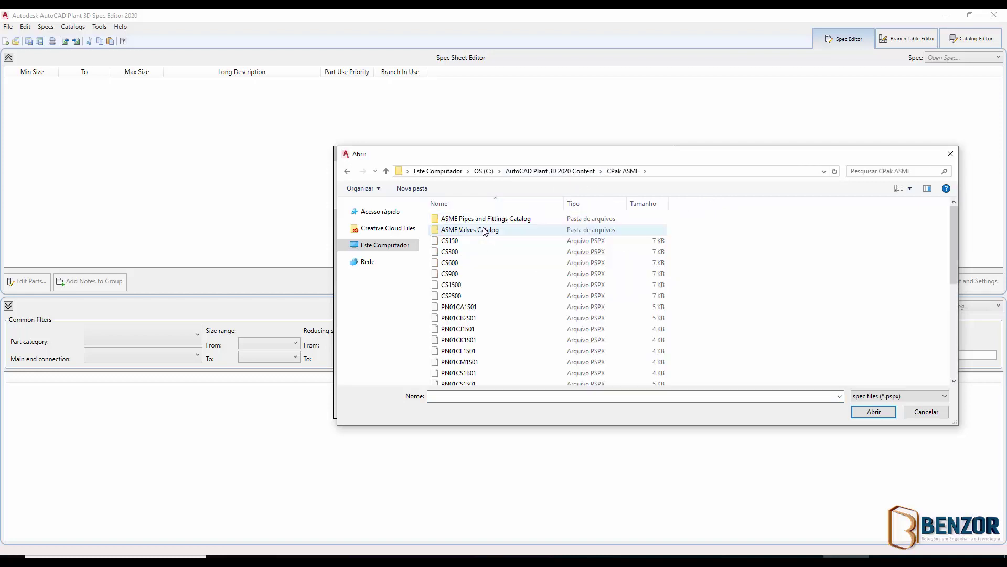
left_click(456, 252)
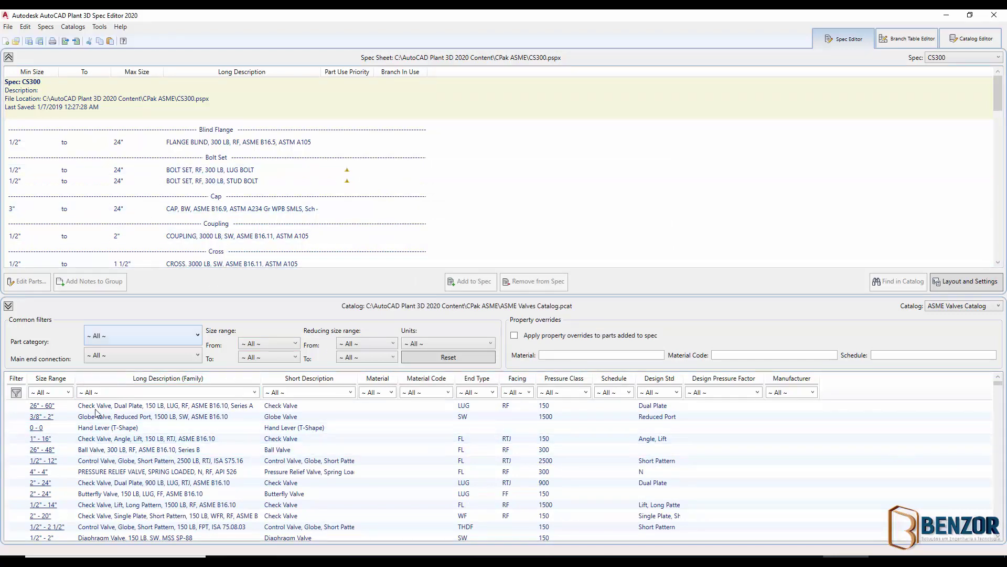
Examine the valve families of the ASME Valves Catalog below the CS300 spec sheet and in the Catalog Editor.
scroll(89, 464, "down", 5)
scroll(89, 464, "down", 10)
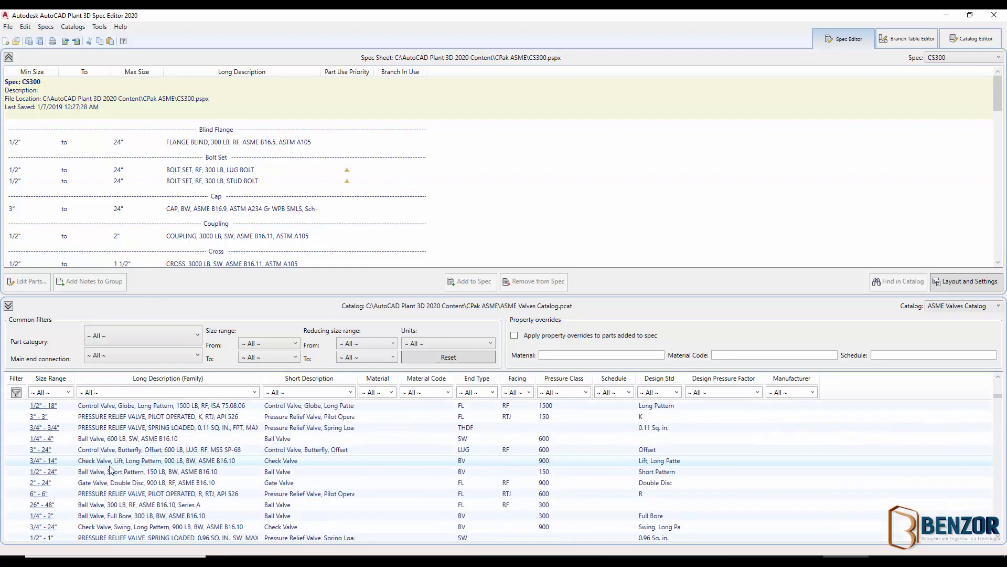
left_click_drag(998, 397, 1004, 553)
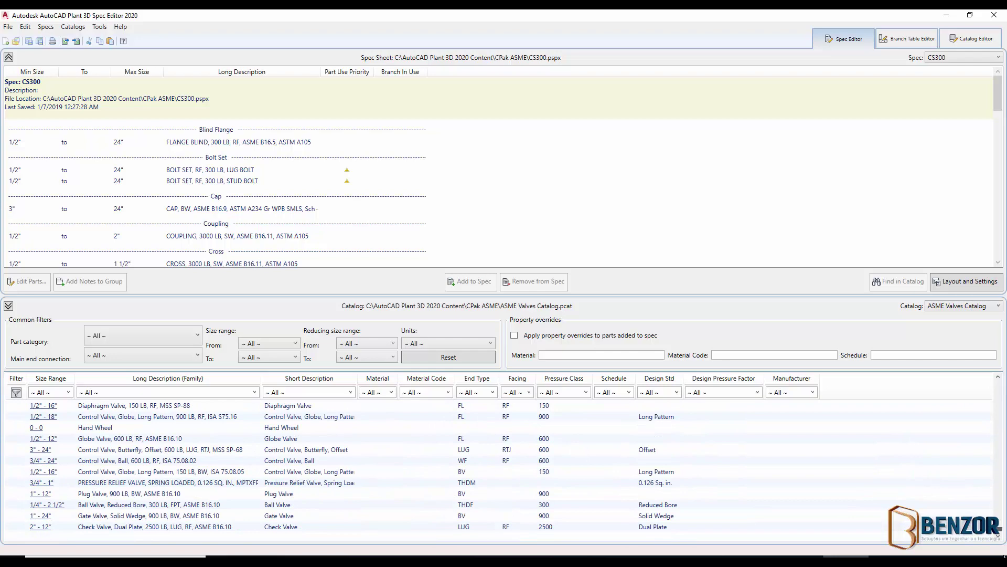
left_click_drag(1003, 551, 1003, 365)
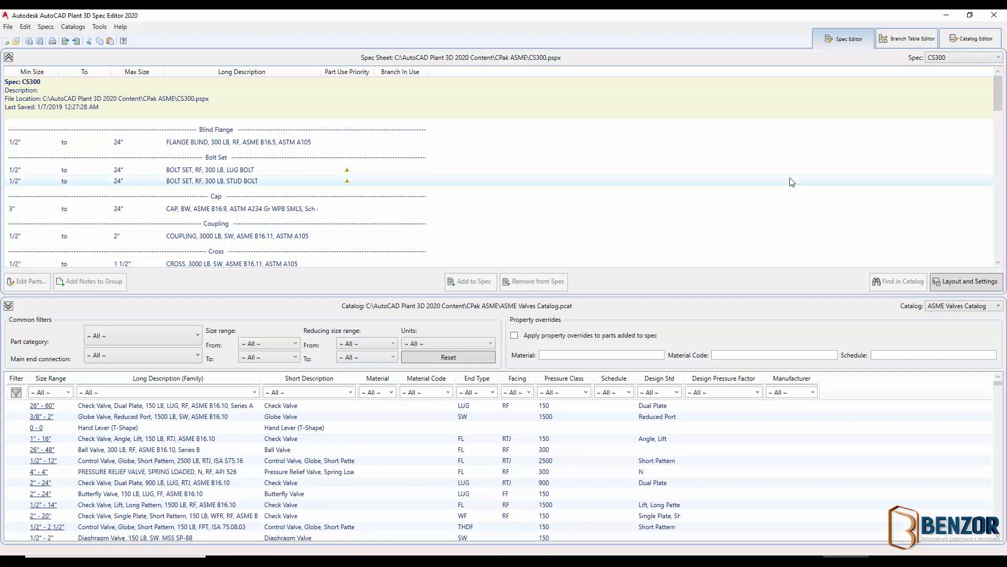
left_click(971, 39)
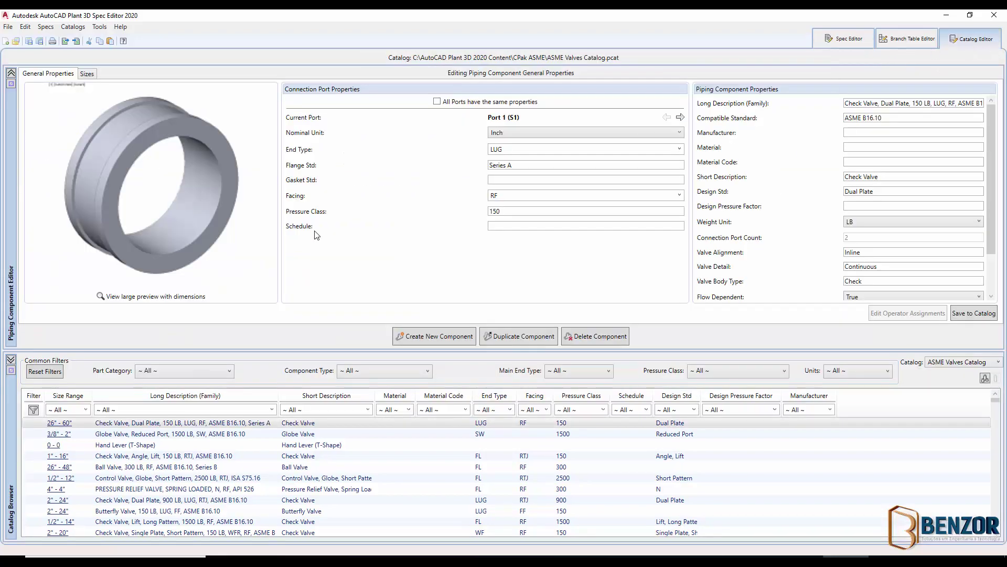
scroll(384, 435, "down", 10)
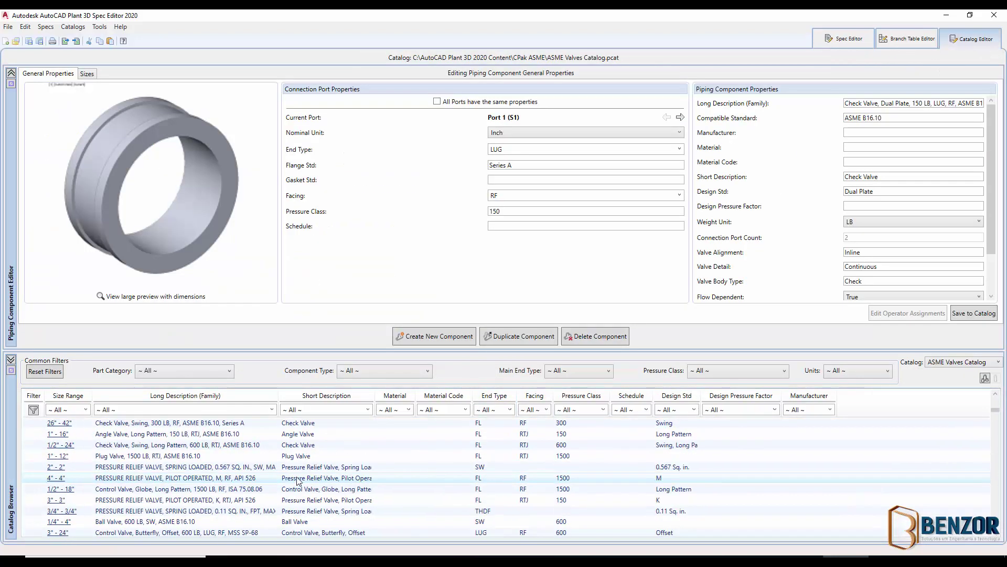
scroll(303, 478, "down", 10)
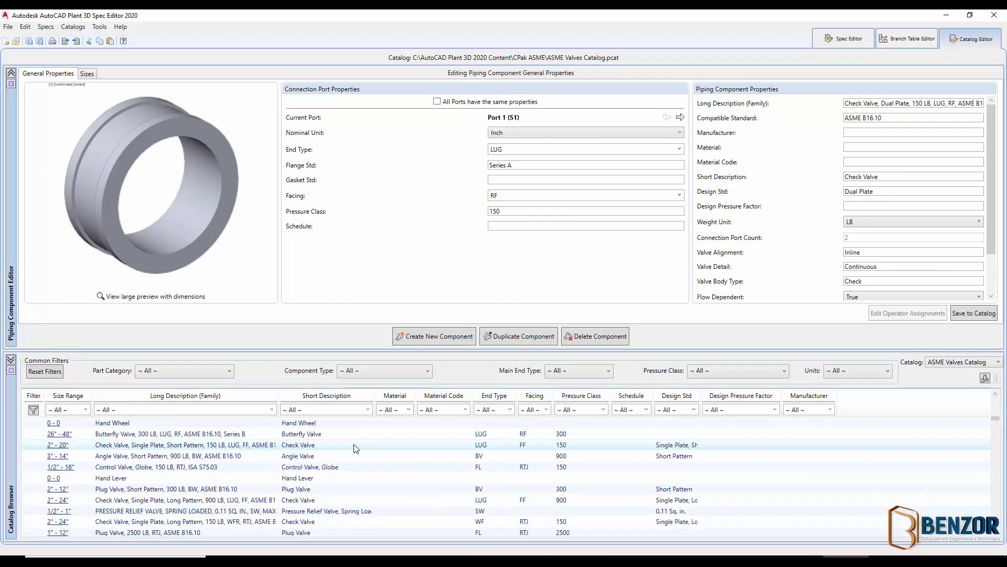
scroll(283, 441, "down", 3)
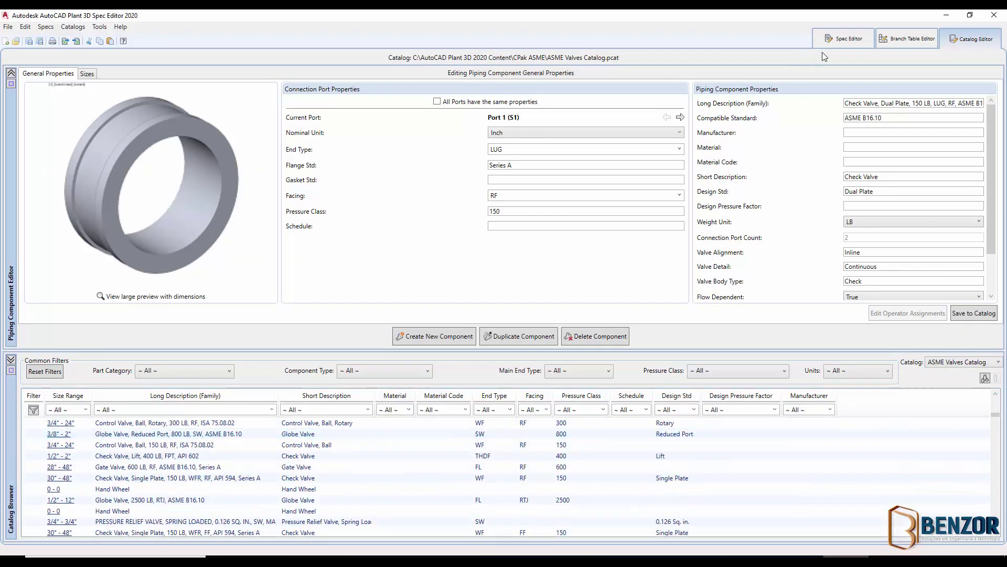
Return to the CS300 spec sheet and select its 300 LB RF blind flange.
left_click(847, 40)
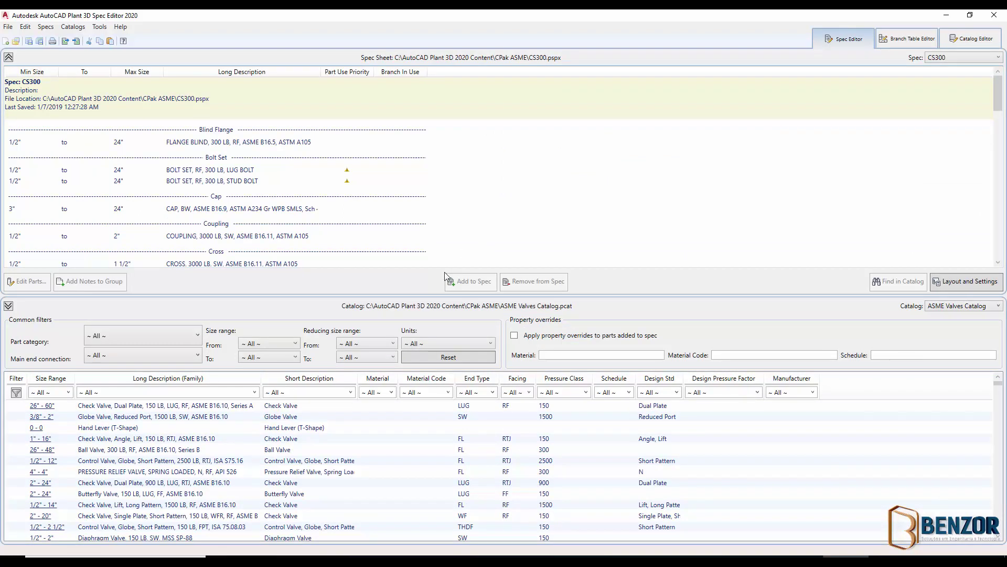
left_click(220, 143)
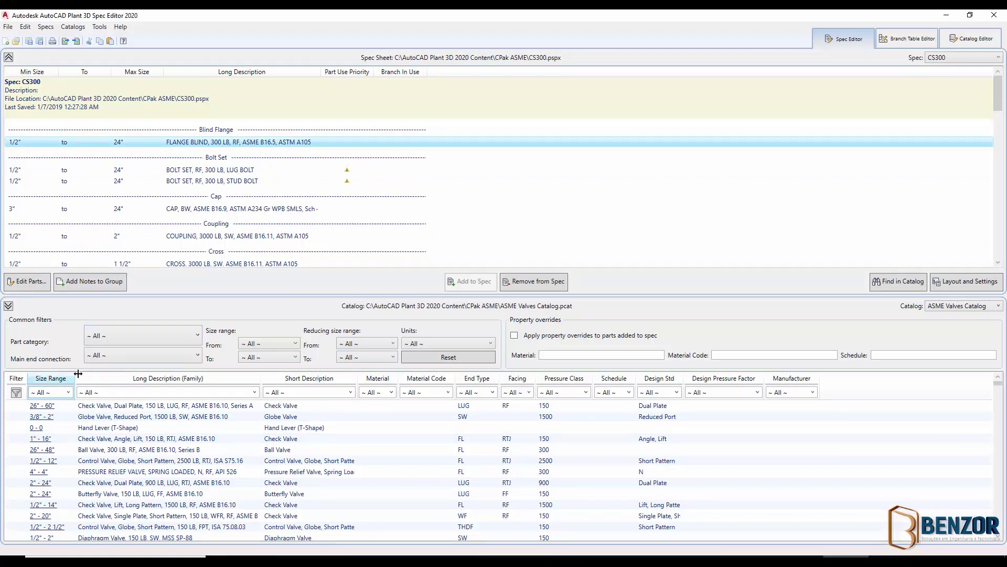
left_click(125, 338)
left_click(126, 340)
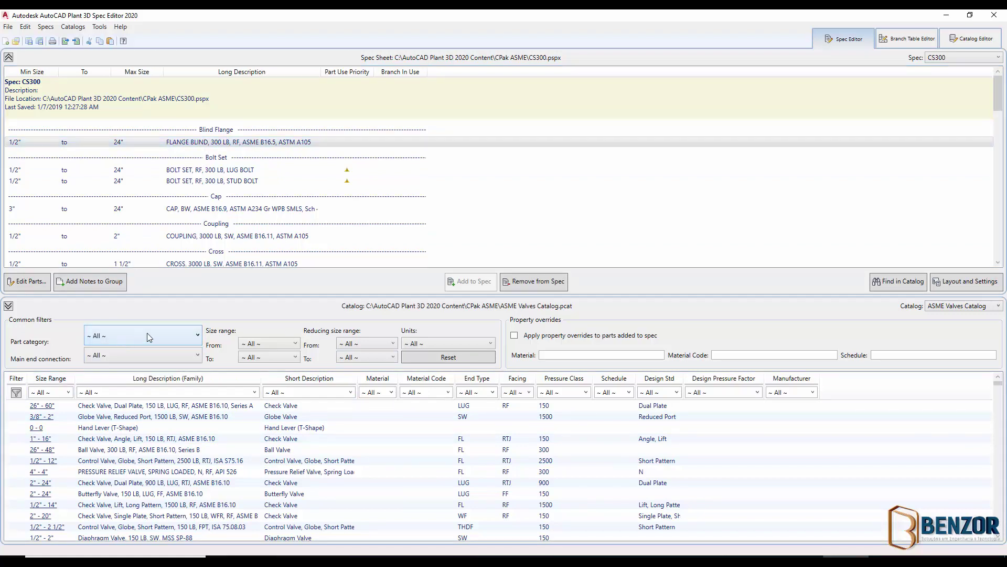
left_click(132, 357)
left_click(132, 356)
left_click(170, 340)
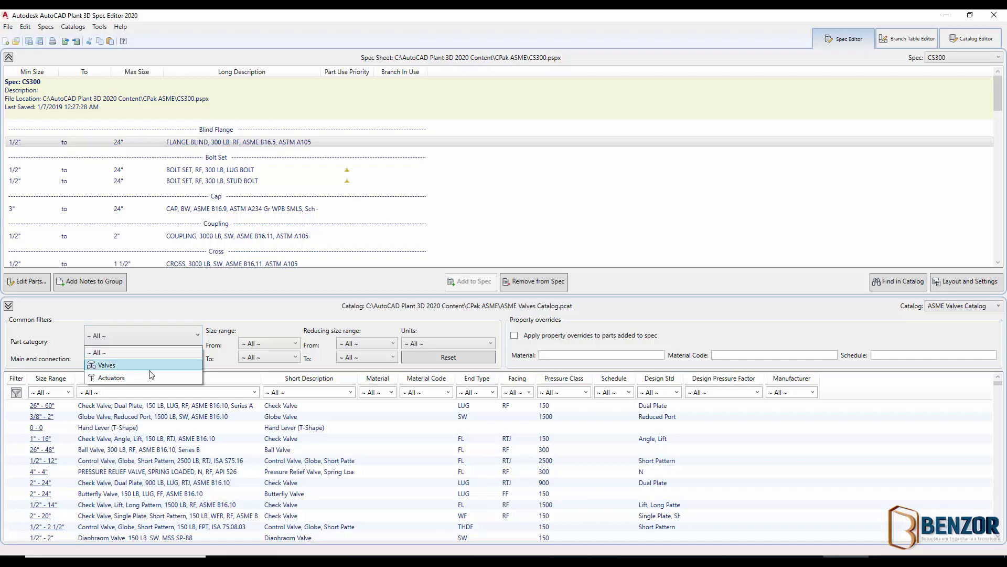
left_click(242, 338)
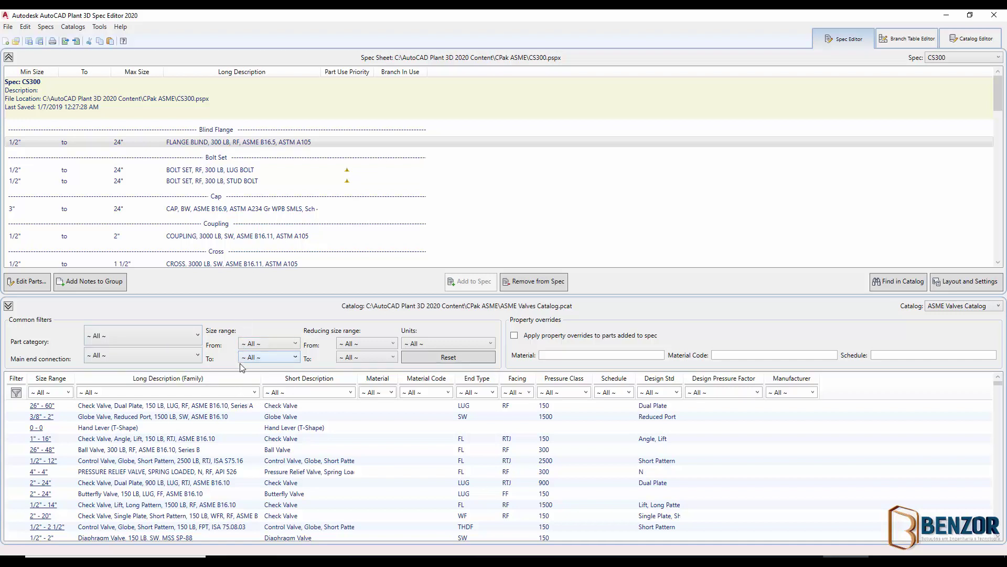
Switch the catalog to ASME Pipes and Fittings Catalog and filter its part category to Flanges.
left_click(962, 307)
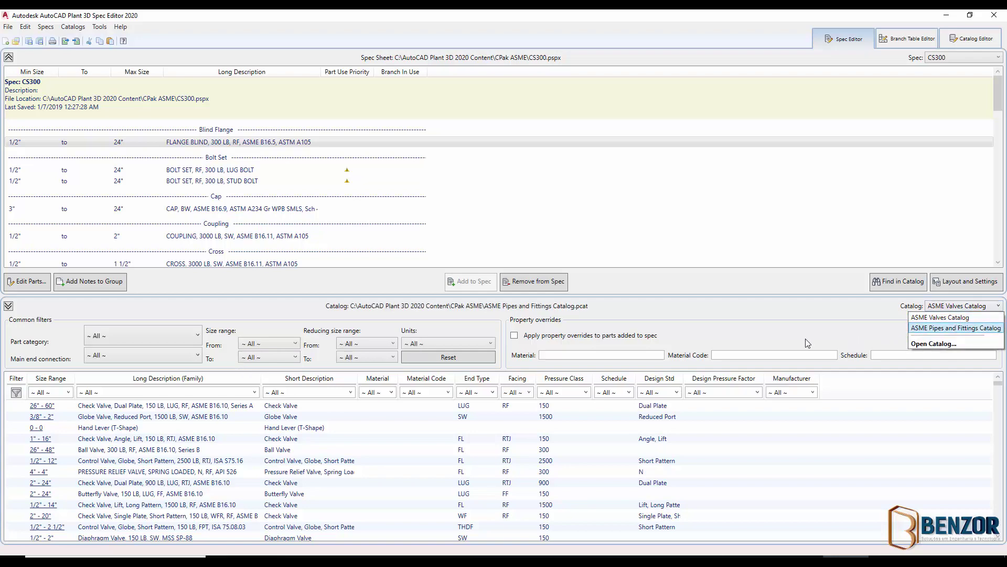
left_click(958, 328)
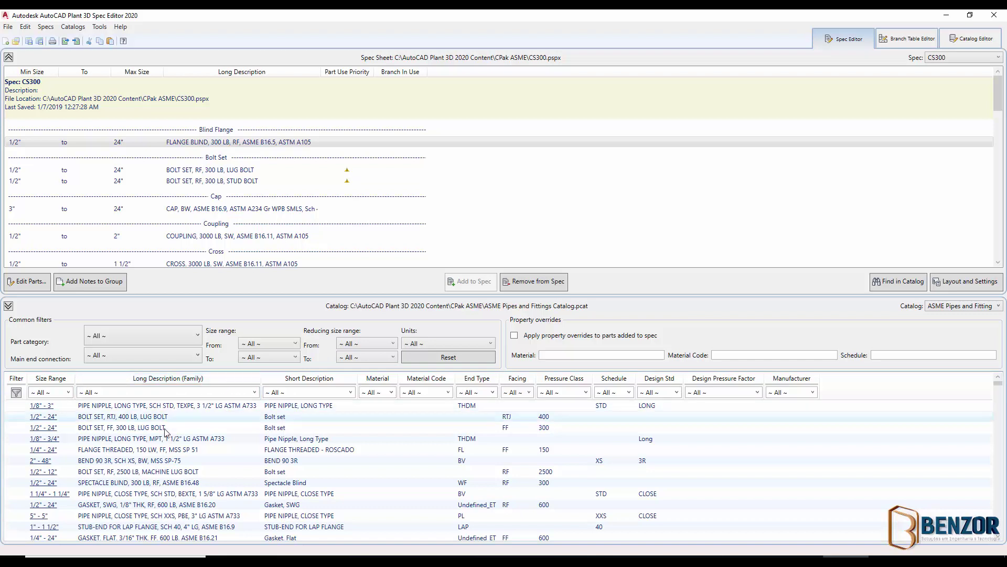
left_click(127, 338)
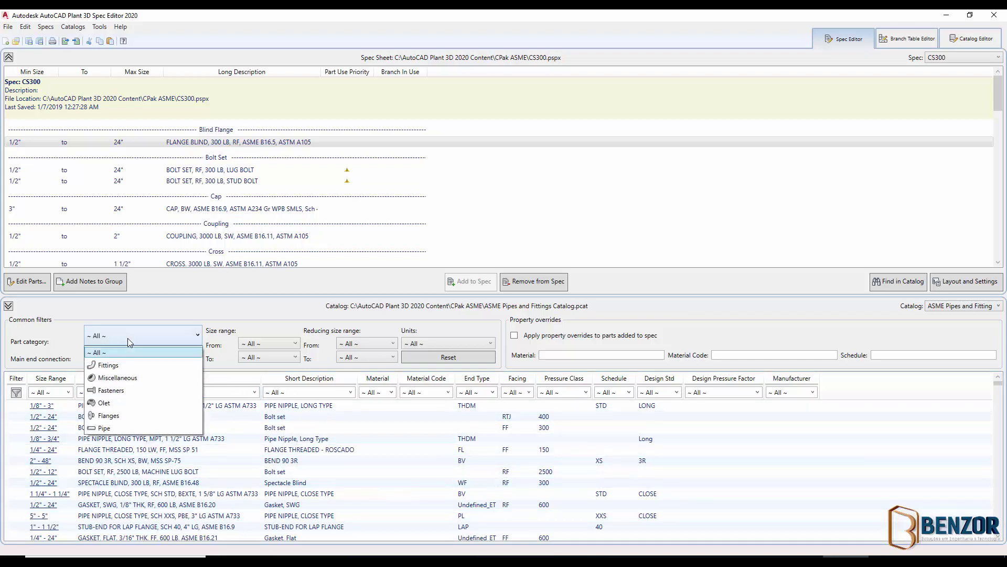
left_click(117, 415)
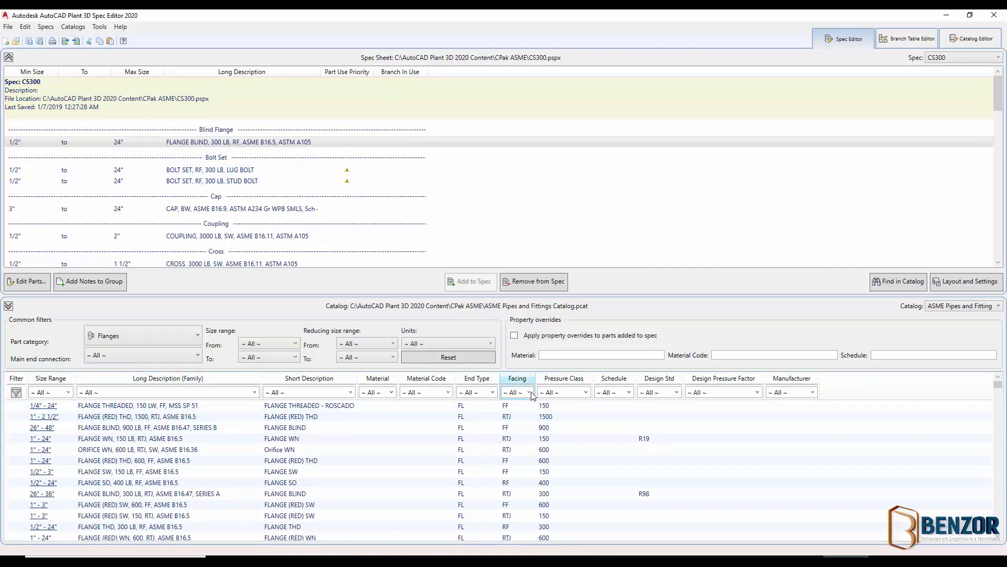
Filter the flanges to pressure class 300 and short description FLANGE BLIND, and select the FF, ASME B16.5 blind flange family.
left_click(587, 392)
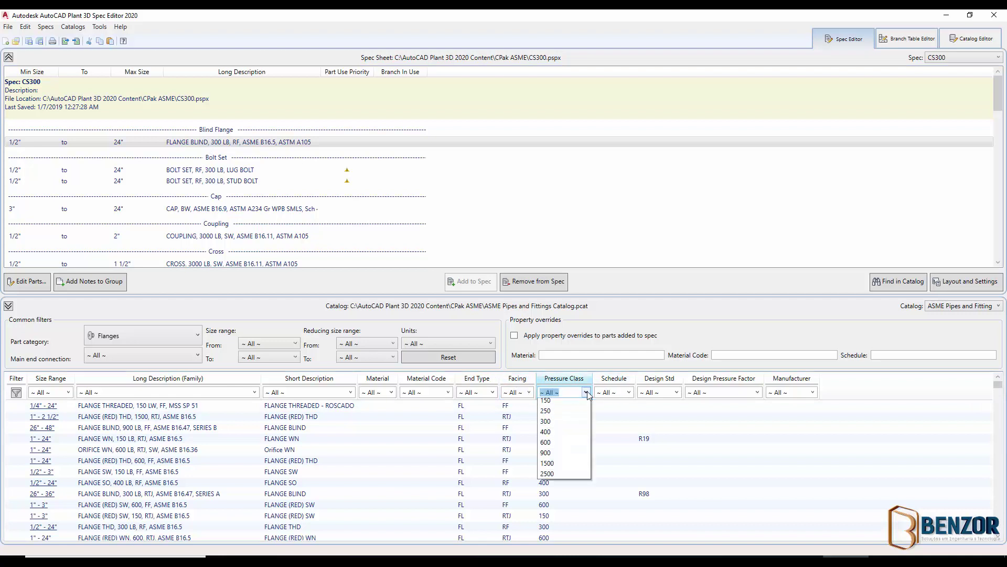
left_click(550, 469)
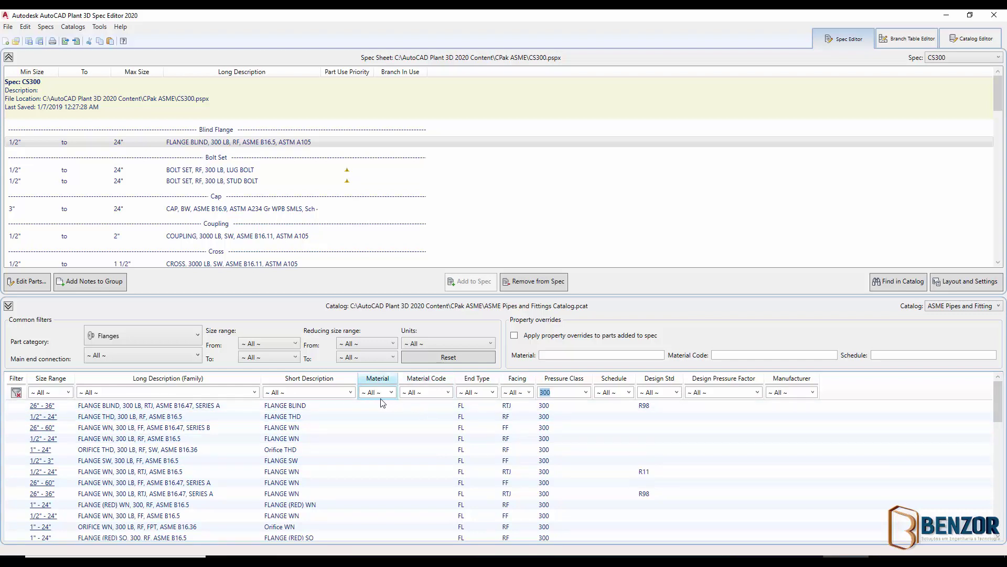
left_click(351, 392)
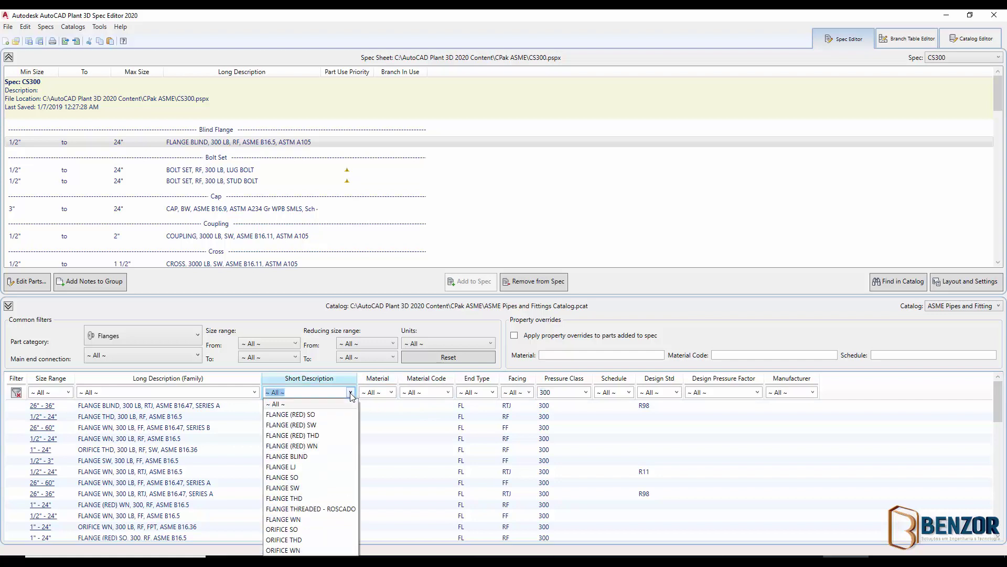
left_click(312, 456)
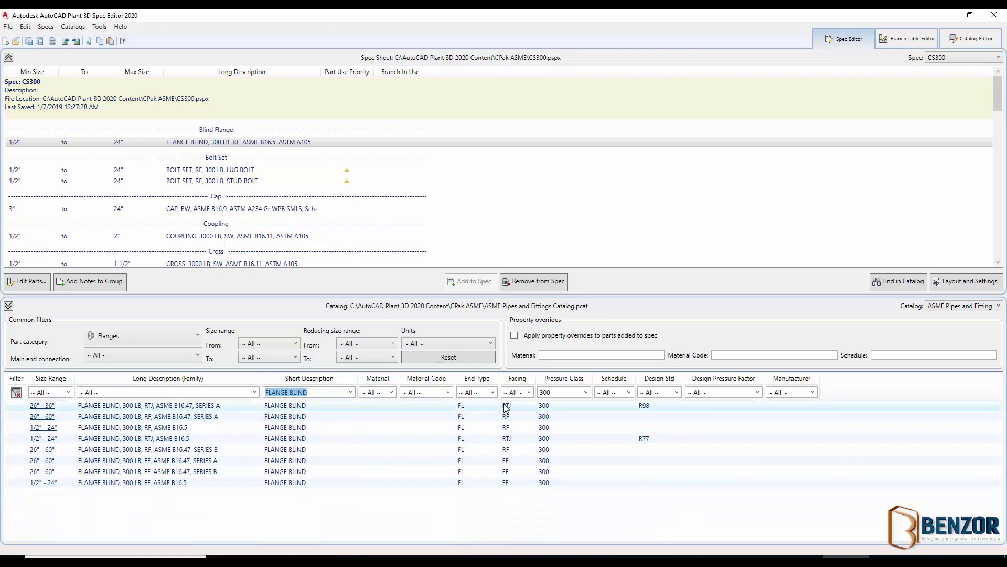
left_click(512, 483)
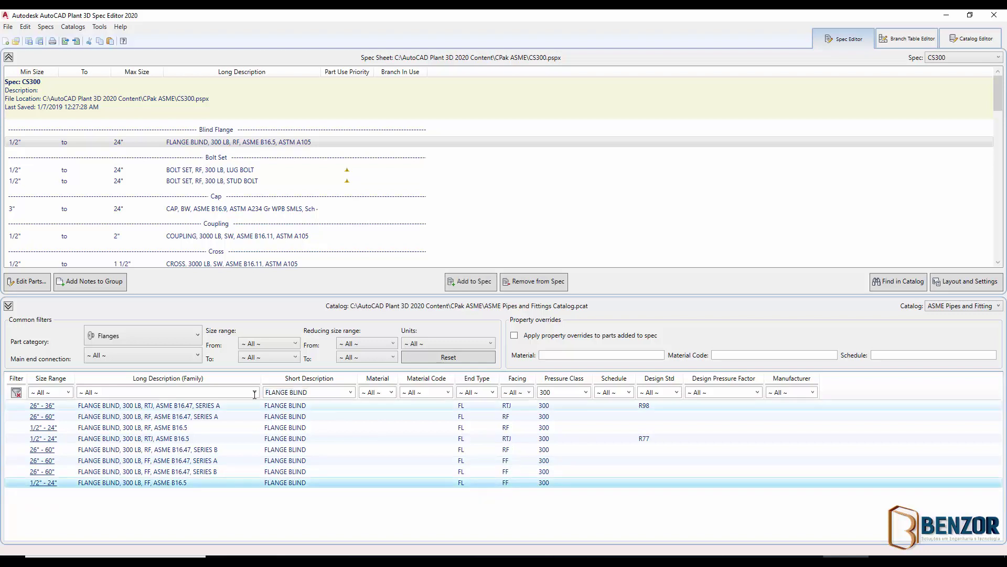